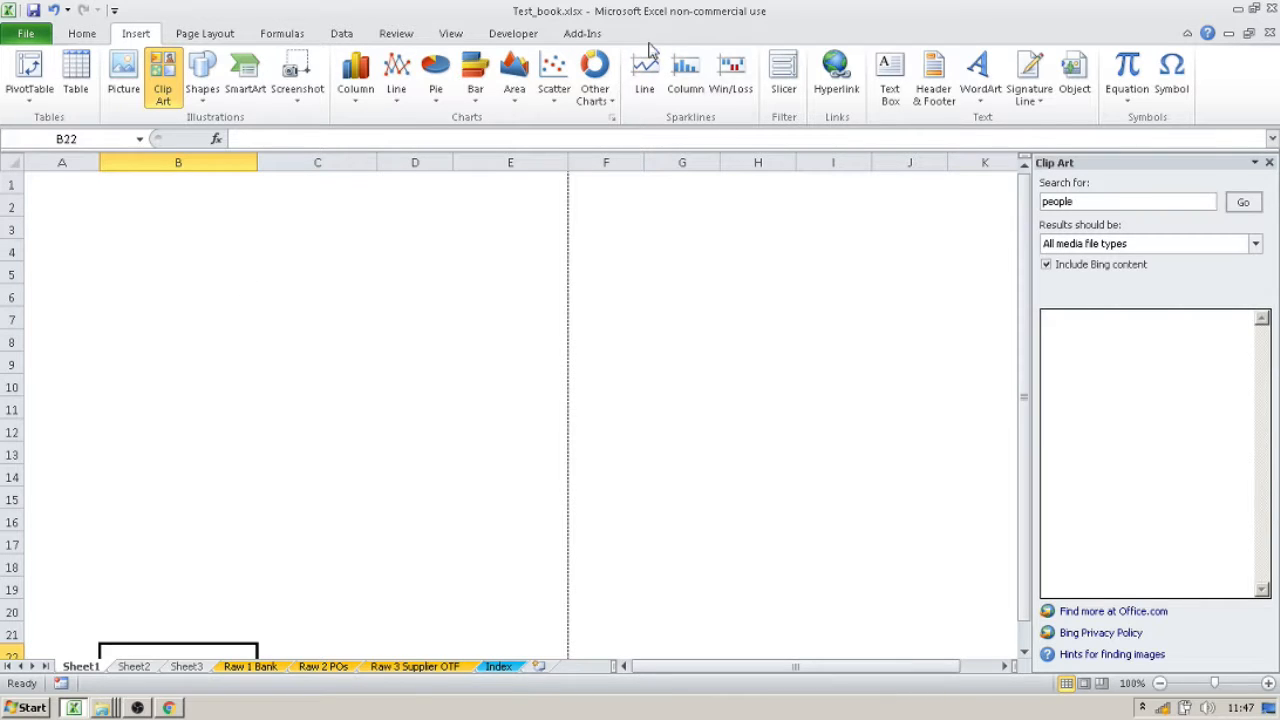
Copy the transaction table A2:E14 from the Raw 1 Bank sheet and paste it into Sheet1 starting at A3.
{"action": "left_click", "coordinate": [274, 669]}
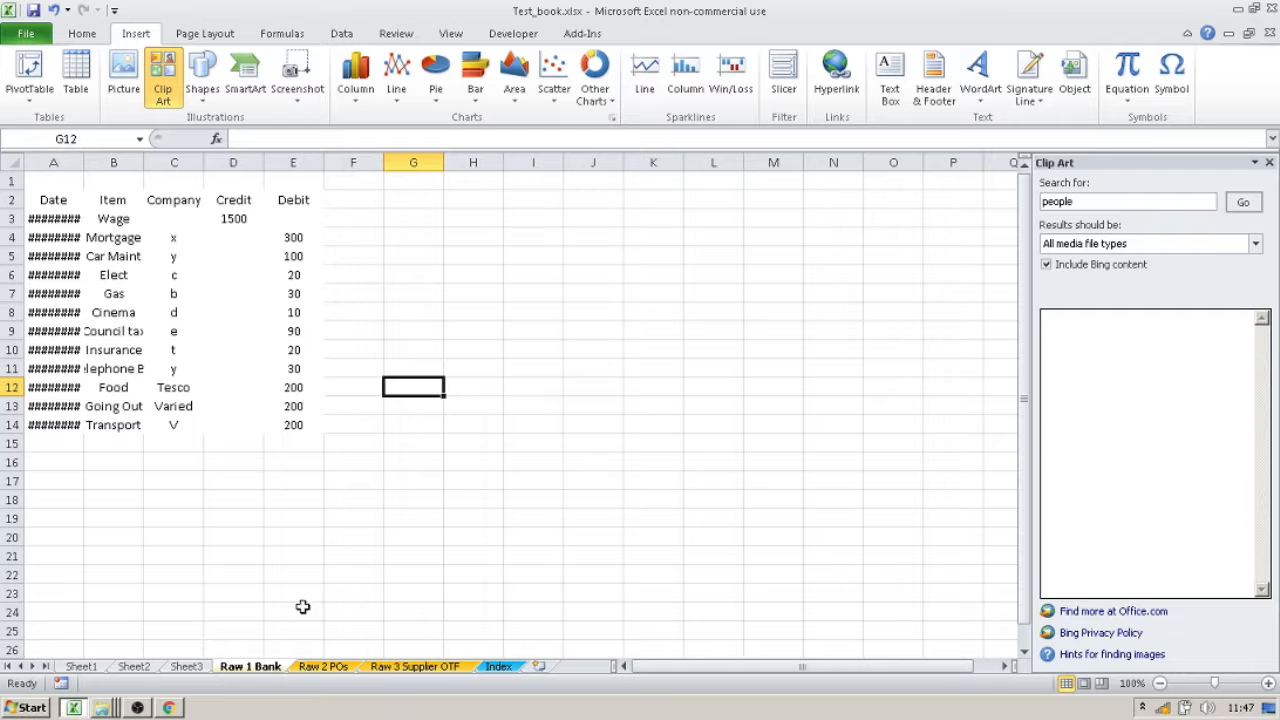
{"action": "left_click", "coordinate": [57, 198]}
{"action": "left_click_drag", "start_coordinate": [57, 198], "coordinate": [306, 423]}
{"action": "key", "text": "ctrl+c"}
{"action": "left_click", "coordinate": [80, 667]}
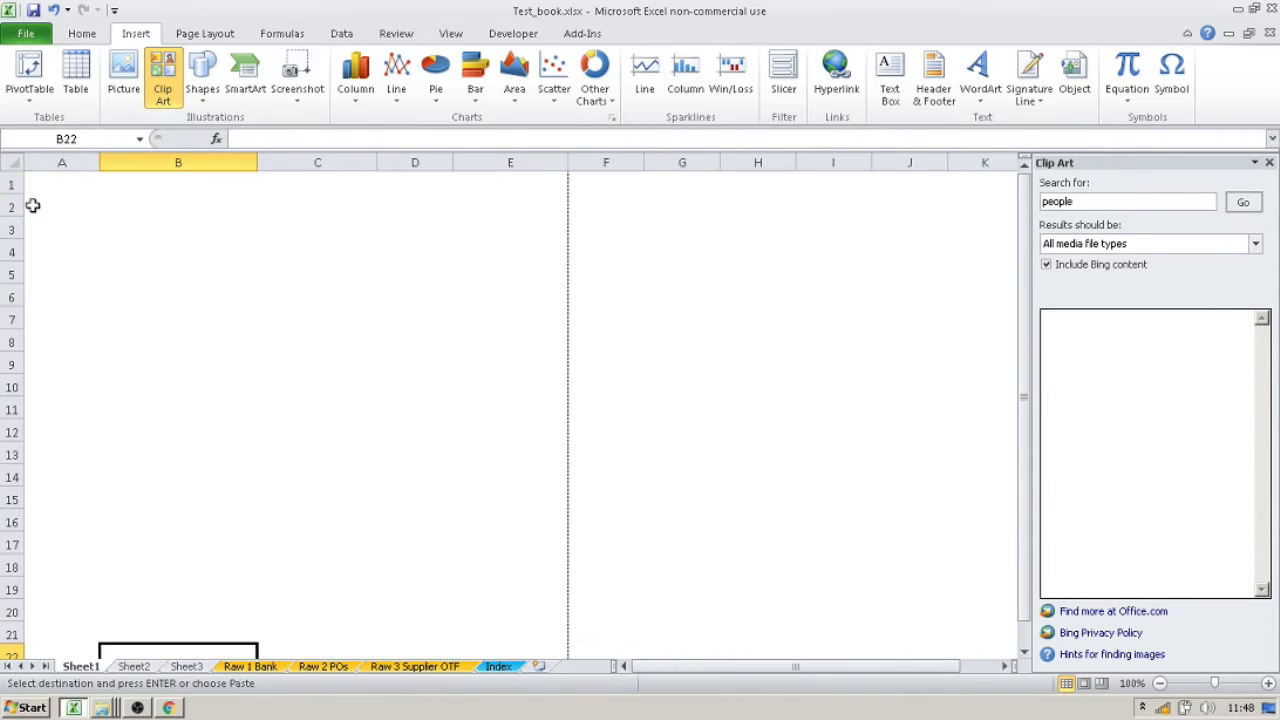
{"action": "left_click", "coordinate": [57, 208]}
{"action": "left_click", "coordinate": [50, 230]}
{"action": "key", "text": "ctrl+v"}
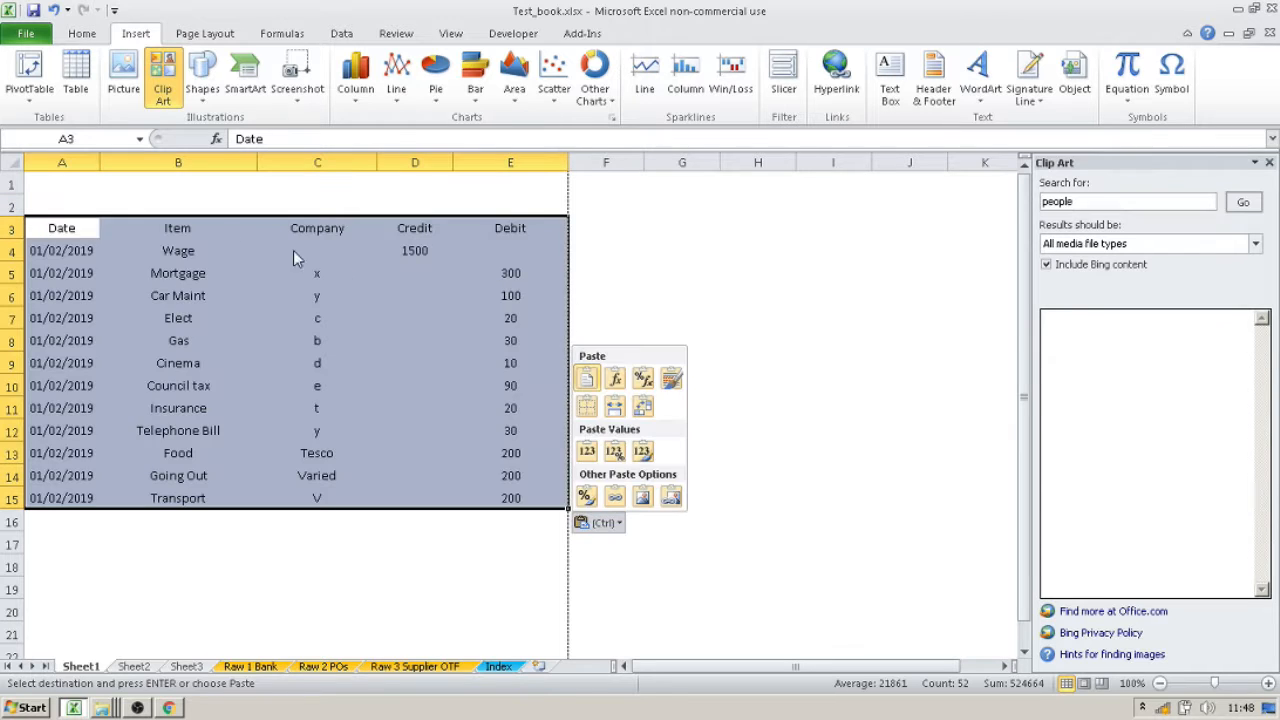
Review the pasted table's Date, Item, Company, Credit and Debit column headings in row 3.
{"action": "left_click", "coordinate": [203, 273]}
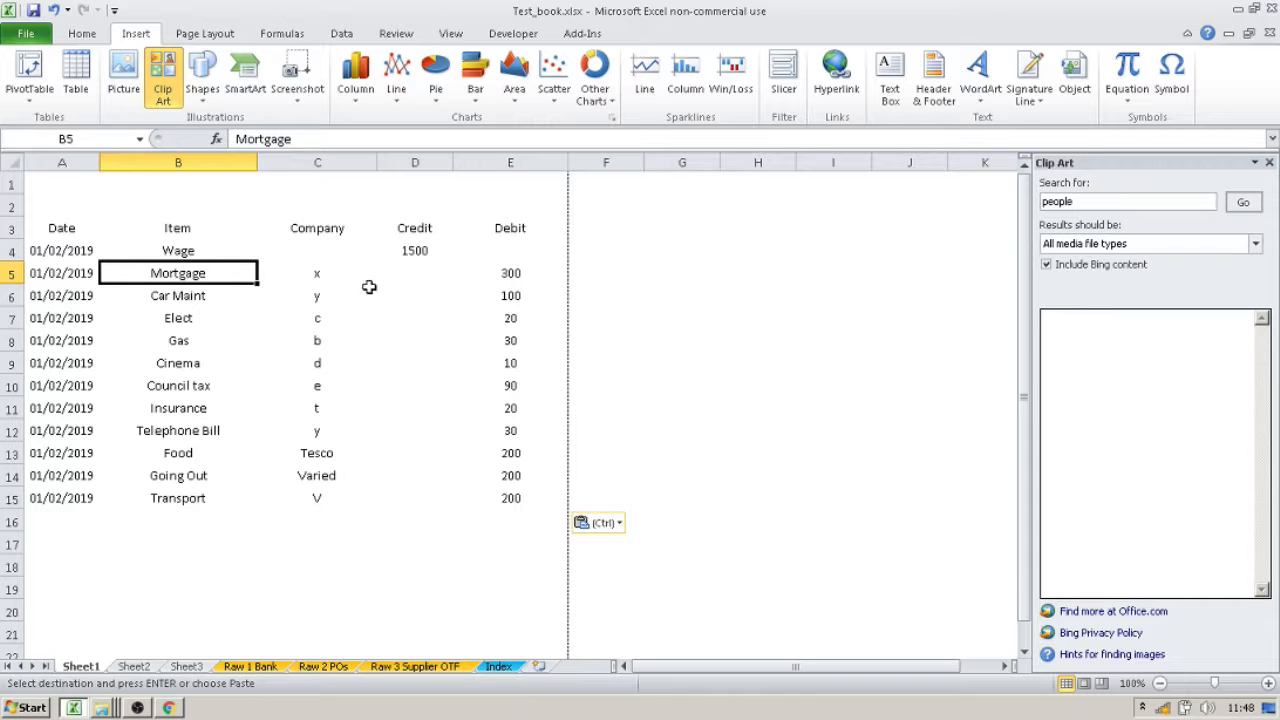
{"action": "left_click", "coordinate": [64, 229]}
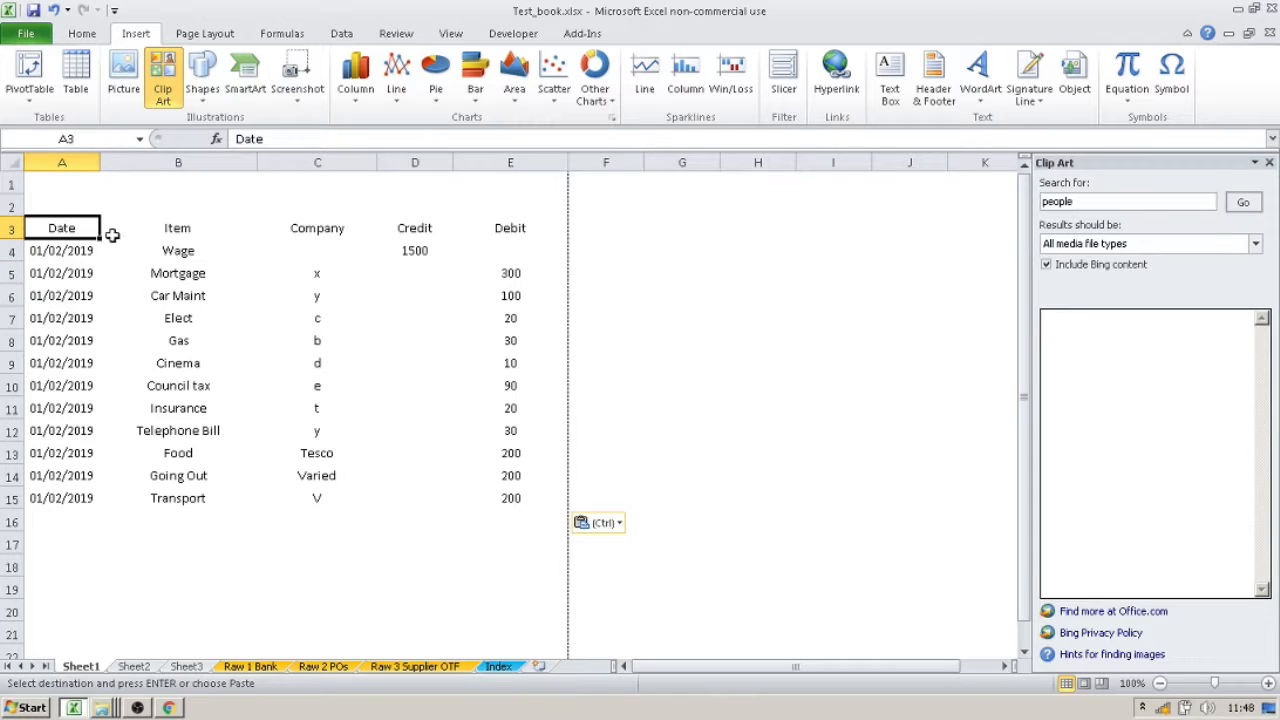
{"action": "left_click", "coordinate": [179, 234]}
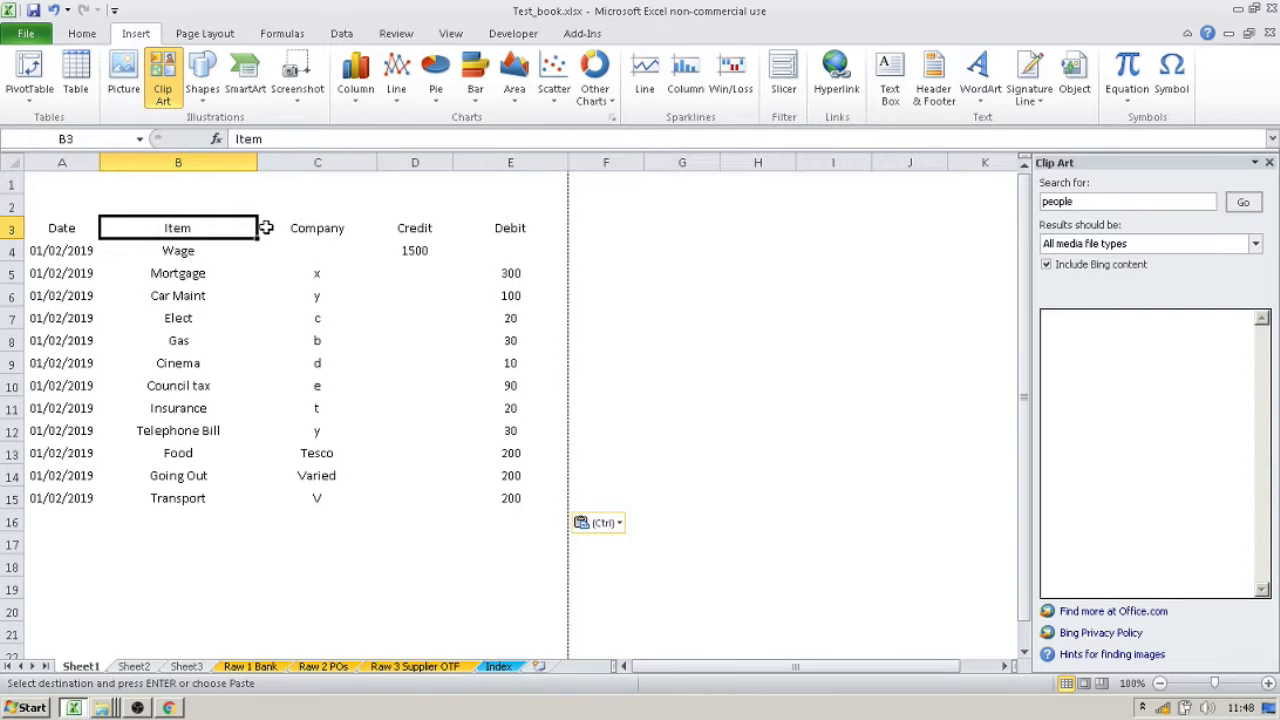
{"action": "left_click", "coordinate": [320, 229]}
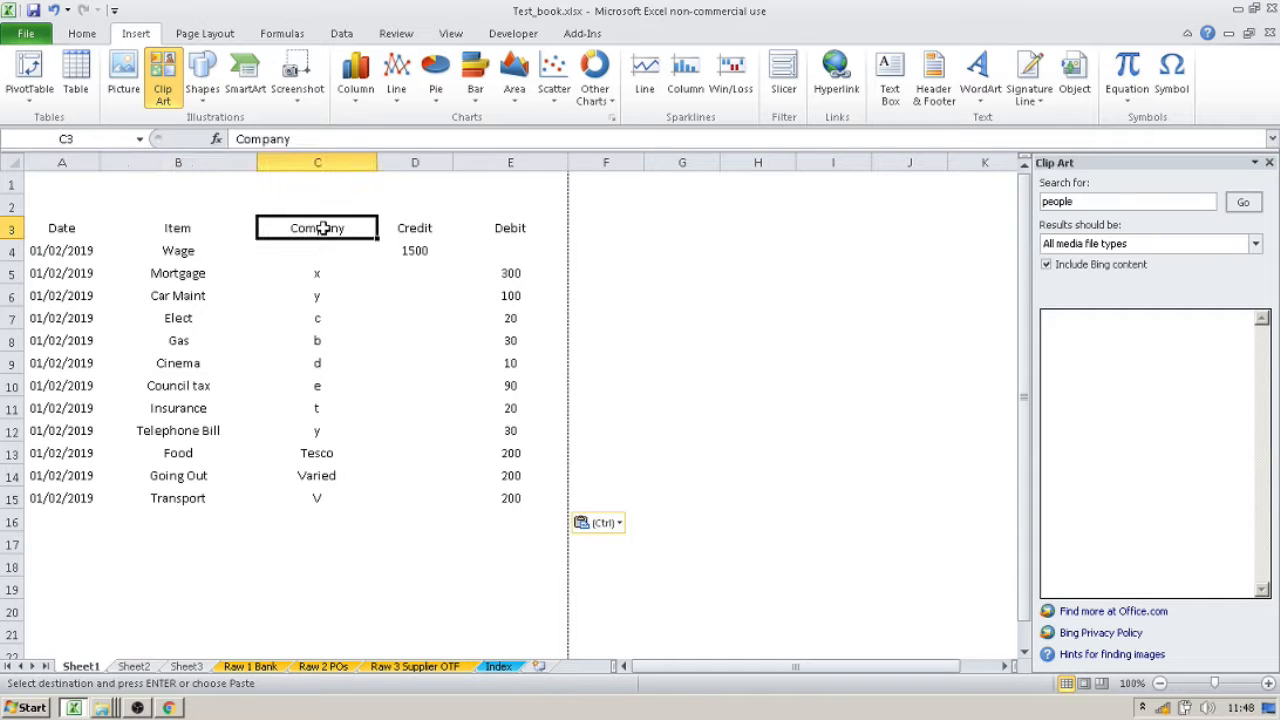
{"action": "left_click", "coordinate": [415, 231]}
{"action": "left_click", "coordinate": [491, 223]}
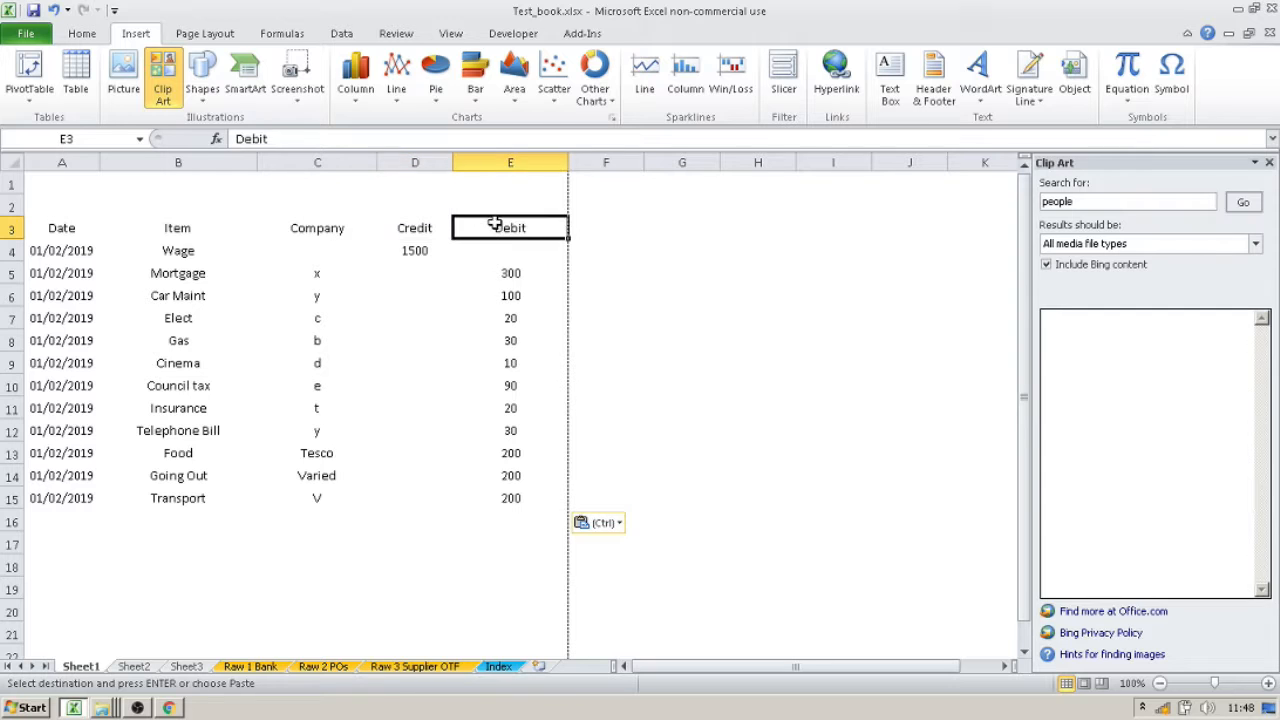
{"action": "left_click", "coordinate": [613, 235]}
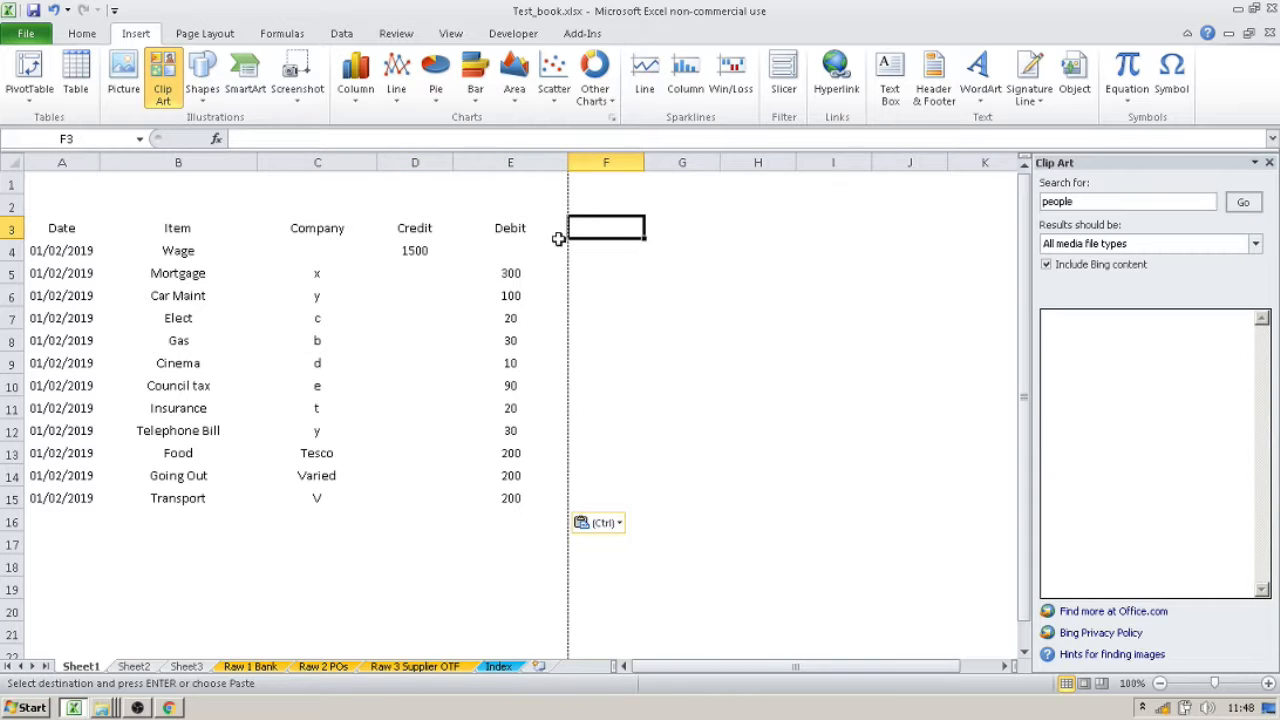
Insert a blank row above the table's heading row at row 3.
{"action": "left_click", "coordinate": [7, 228]}
{"action": "right_click", "coordinate": [8, 228]}
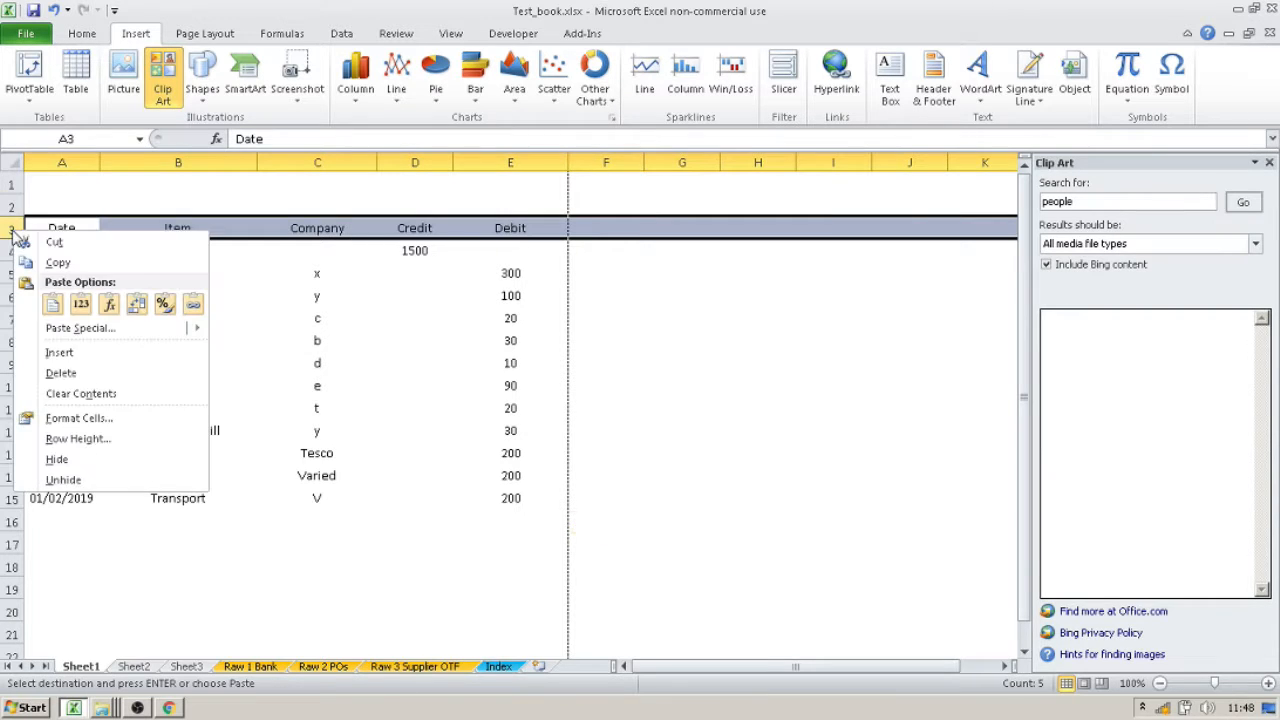
{"action": "left_click", "coordinate": [83, 356]}
{"action": "left_click", "coordinate": [362, 359]}
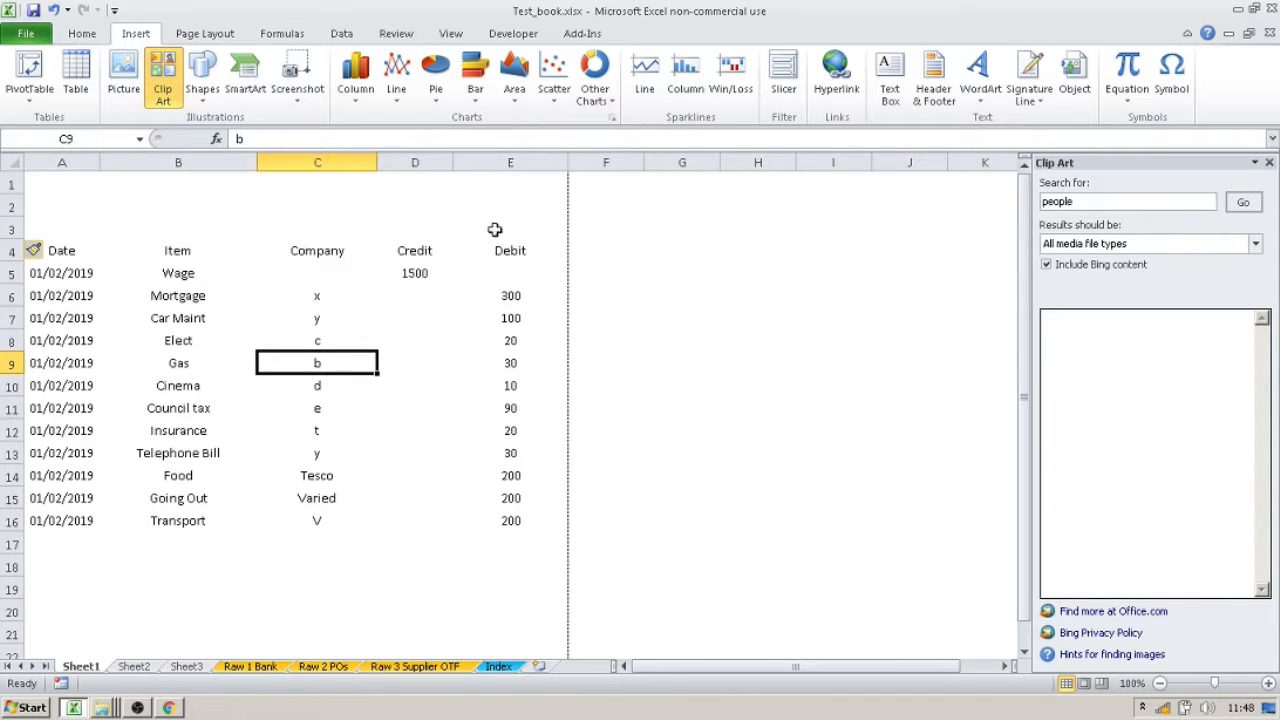
Enter the label "Starting Balance" in D2 and the amount 3000 in E2 above the table.
{"action": "left_click", "coordinate": [443, 200]}
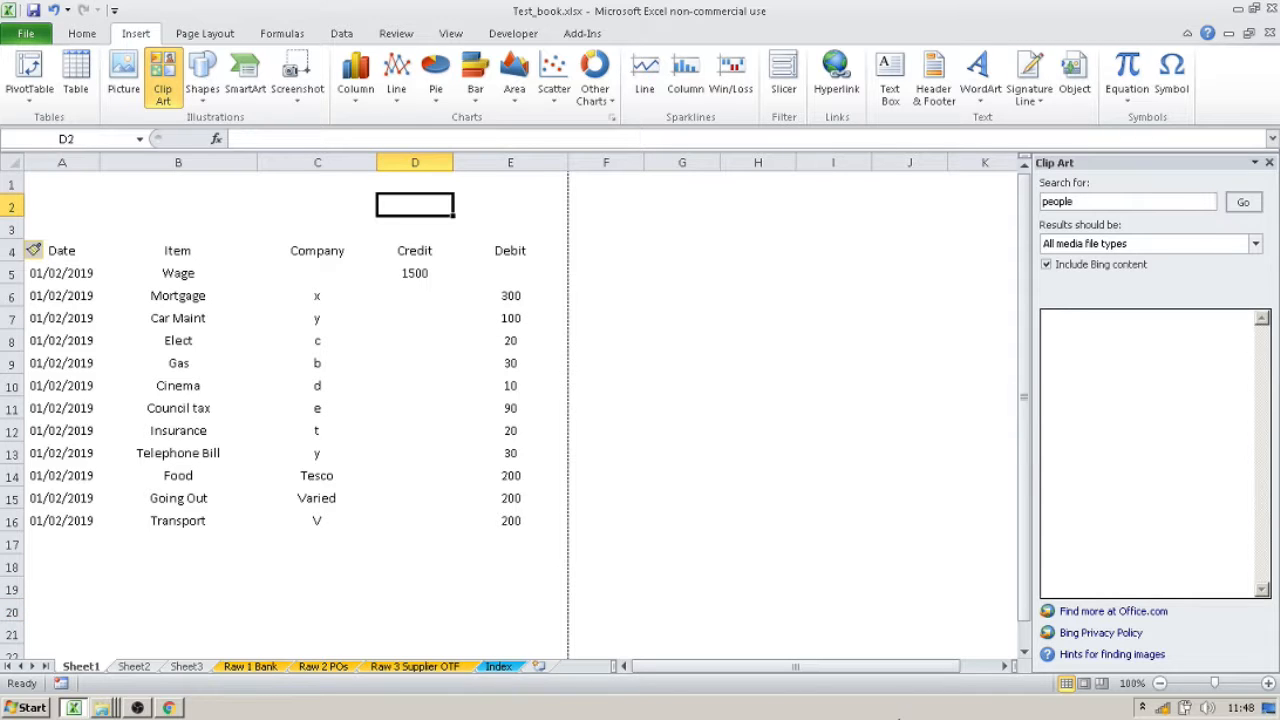
{"action": "type", "text": "Starti"}
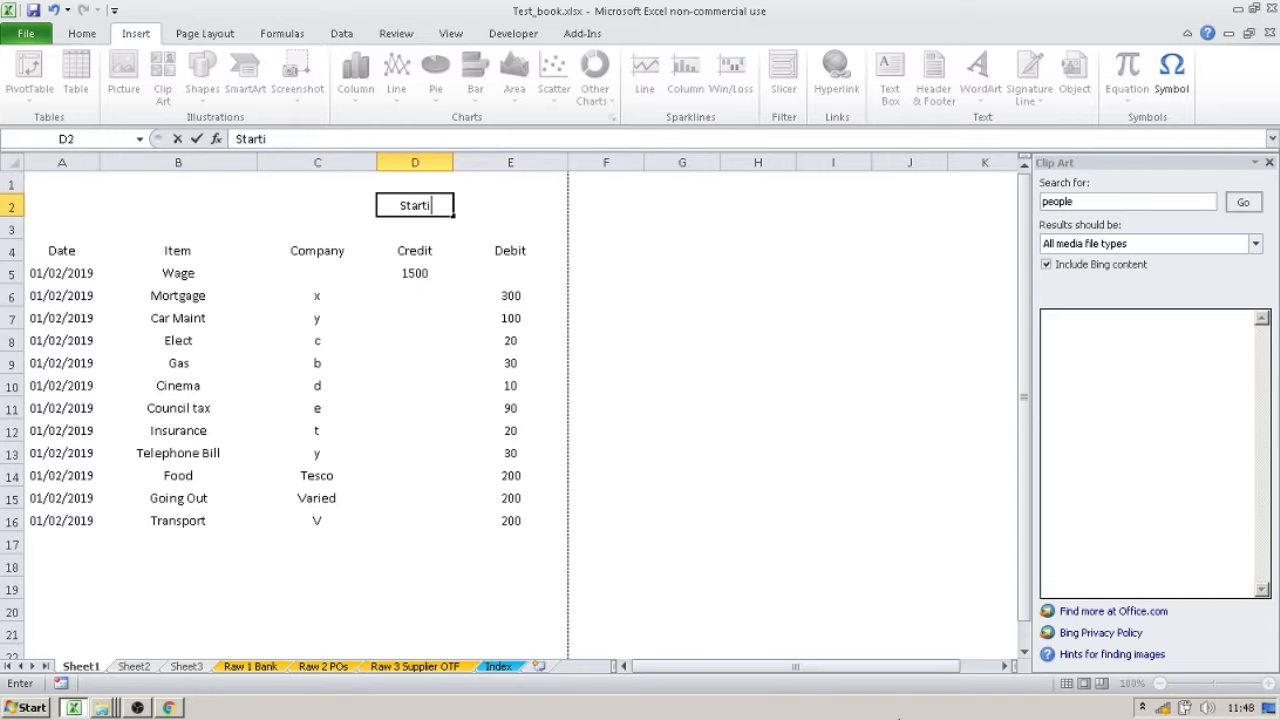
{"action": "type", "text": "ng Balance"}
{"action": "key", "text": "Tab"}
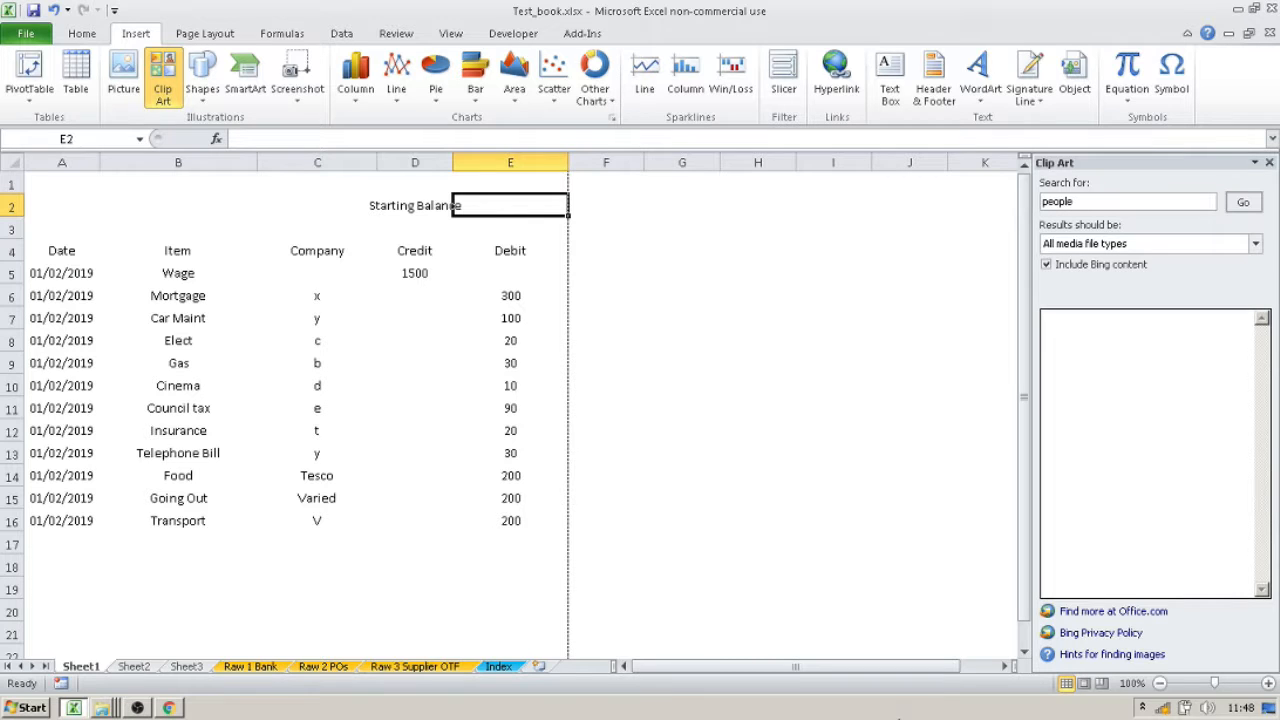
{"action": "type", "text": "4000"}
{"action": "key", "text": "BackSpace"}
{"action": "key", "text": "BackSpace"}
{"action": "key", "text": "BackSpace"}
{"action": "key", "text": "BackSpace"}
{"action": "type", "text": "300"}
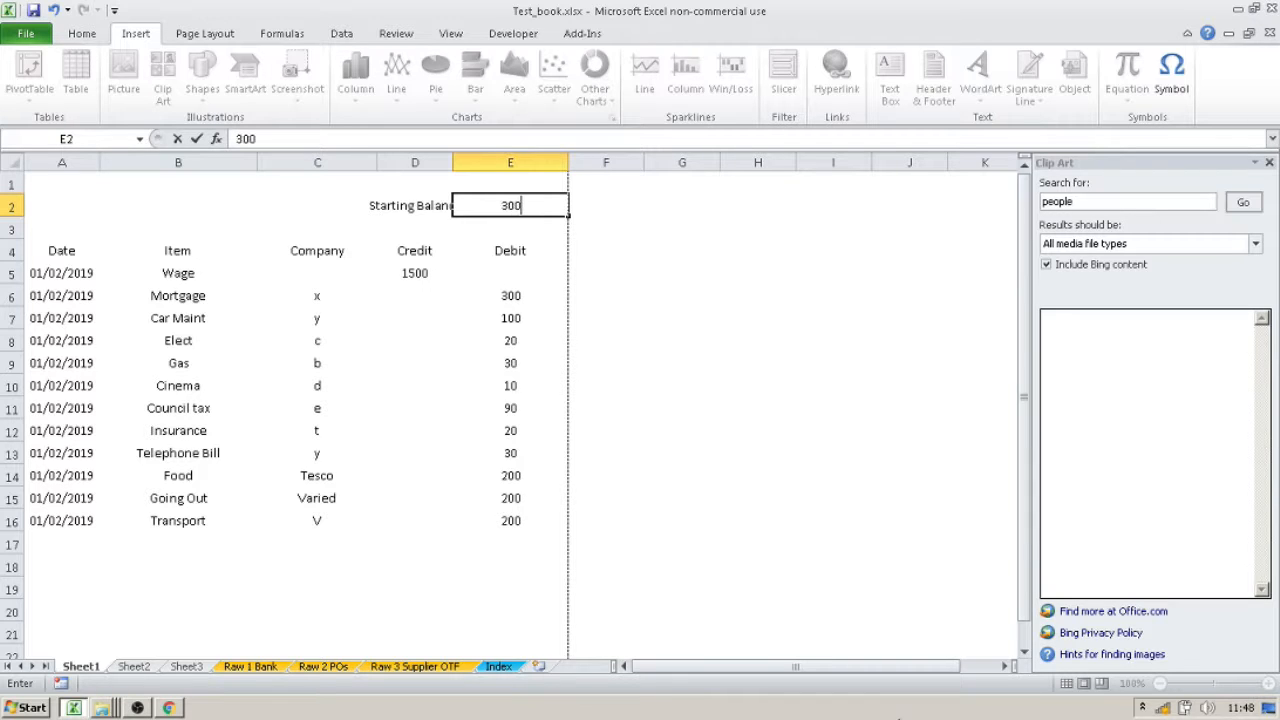
{"action": "type", "text": "0"}
{"action": "key", "text": "Return"}
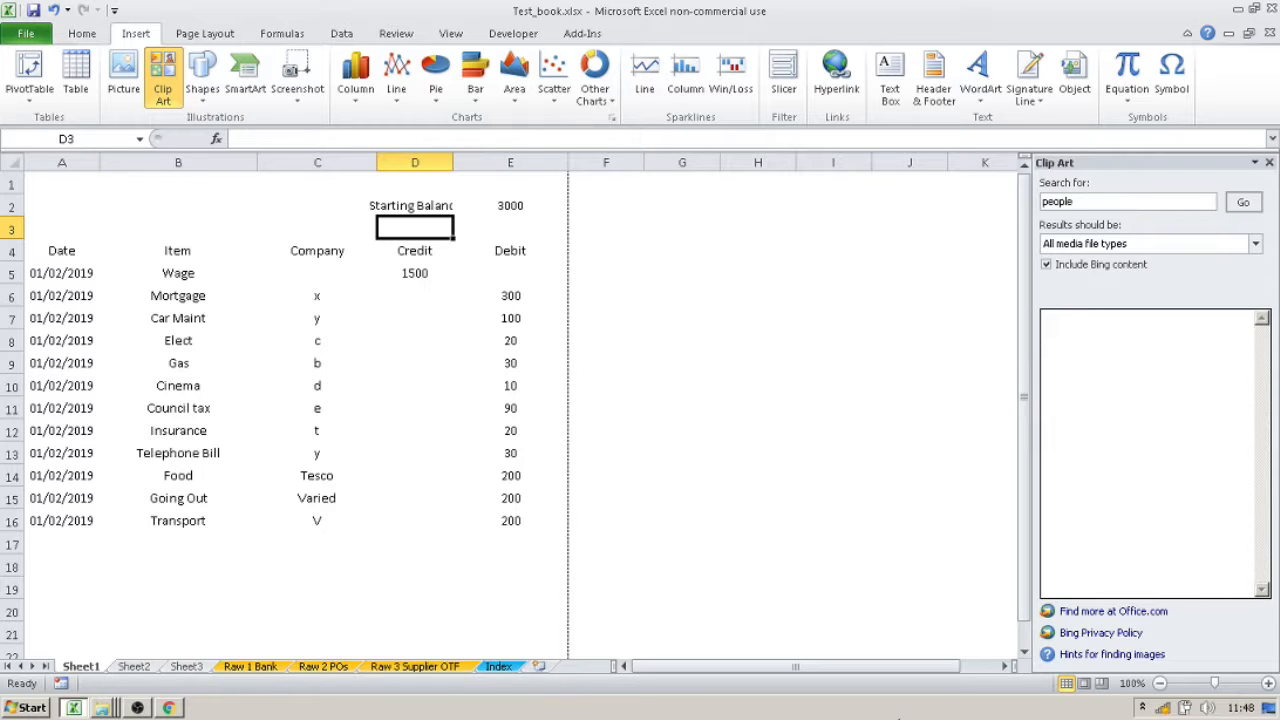
Examine the wage entry in the Credit column and the mortgage entry in the Debit column.
{"action": "key", "text": "Down"}
{"action": "key", "text": "Down"}
{"action": "key", "text": "Up"}
{"action": "key", "text": "Down"}
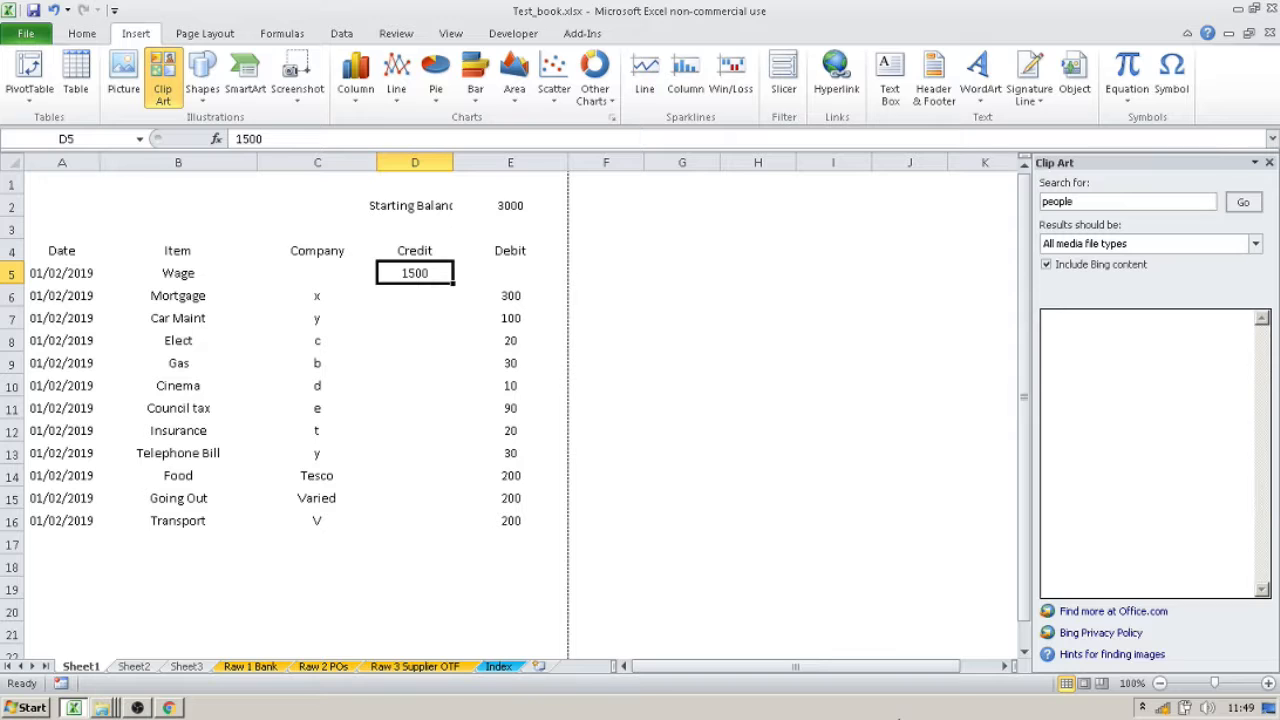
{"action": "key", "text": "Up"}
{"action": "key", "text": "Right"}
{"action": "key", "text": "Down"}
{"action": "key", "text": "Down"}
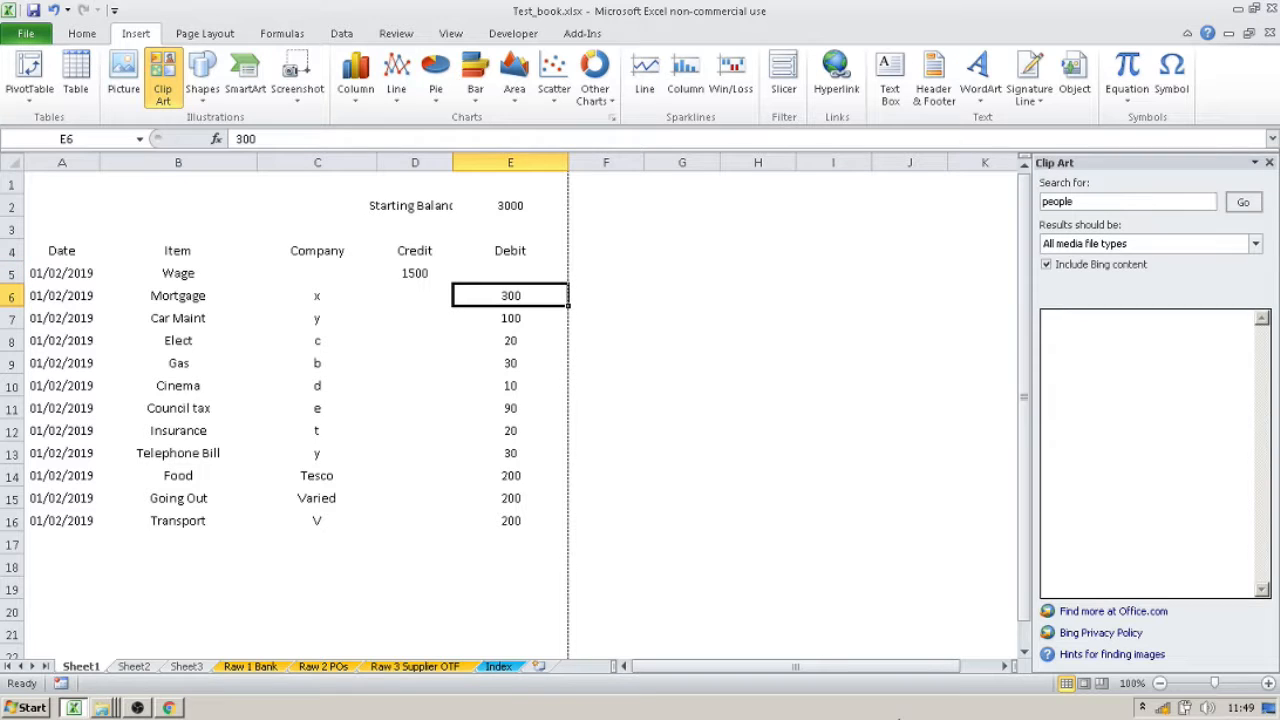
Add the column heading "Total" in F4, beside the Debit heading.
{"action": "key", "text": "Right"}
{"action": "key", "text": "Right"}
{"action": "key", "text": "Up"}
{"action": "key", "text": "Up"}
{"action": "key", "text": "Left"}
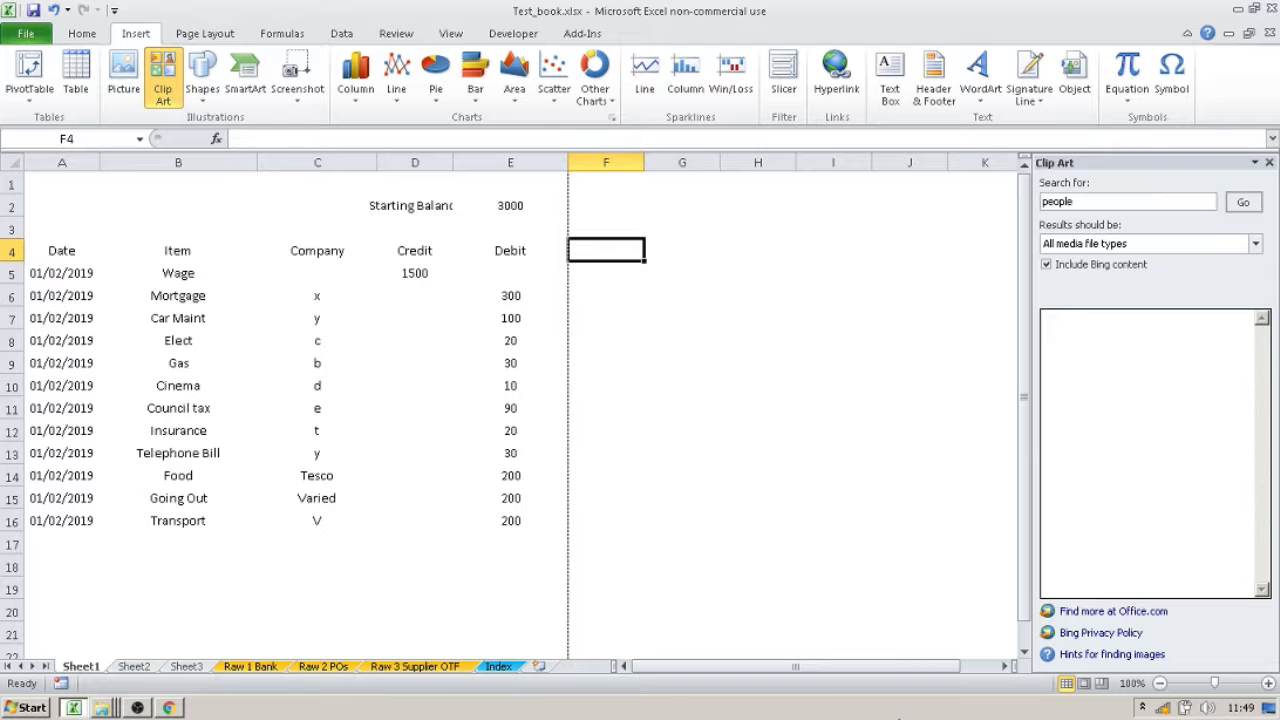
{"action": "type", "text": "Totall"}
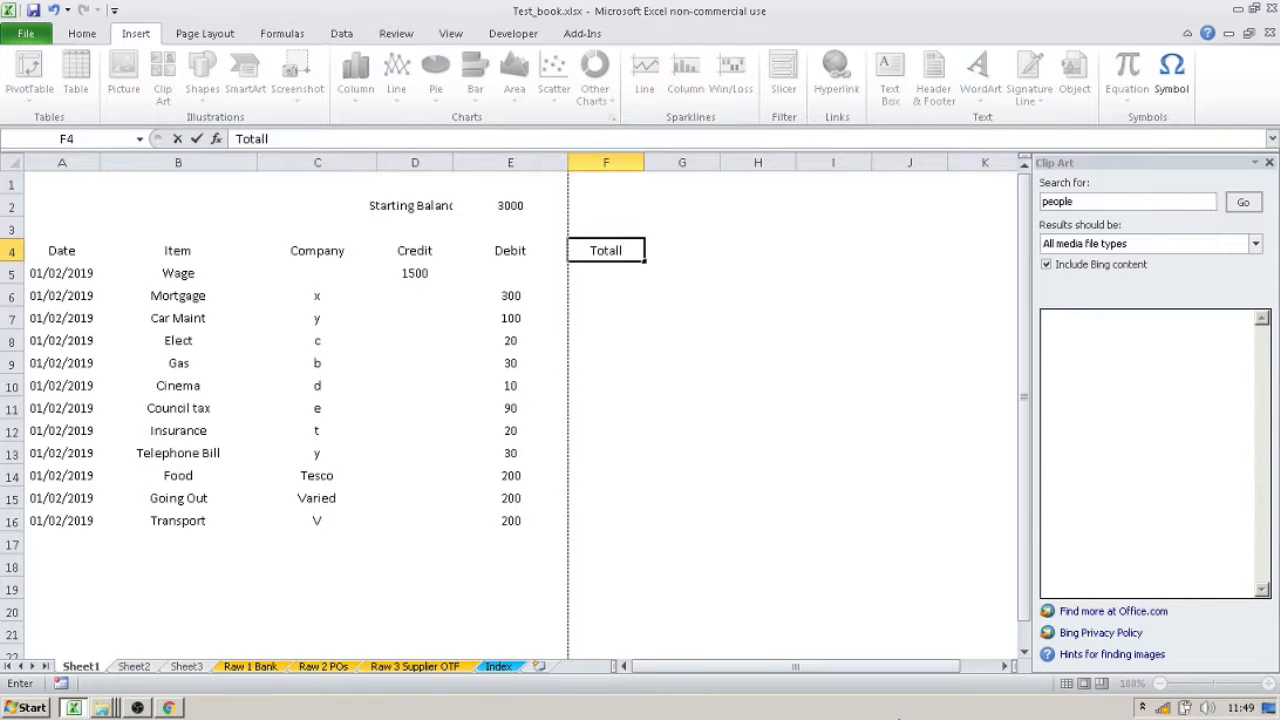
{"action": "key", "text": "BackSpace"}
{"action": "key", "text": "Return"}
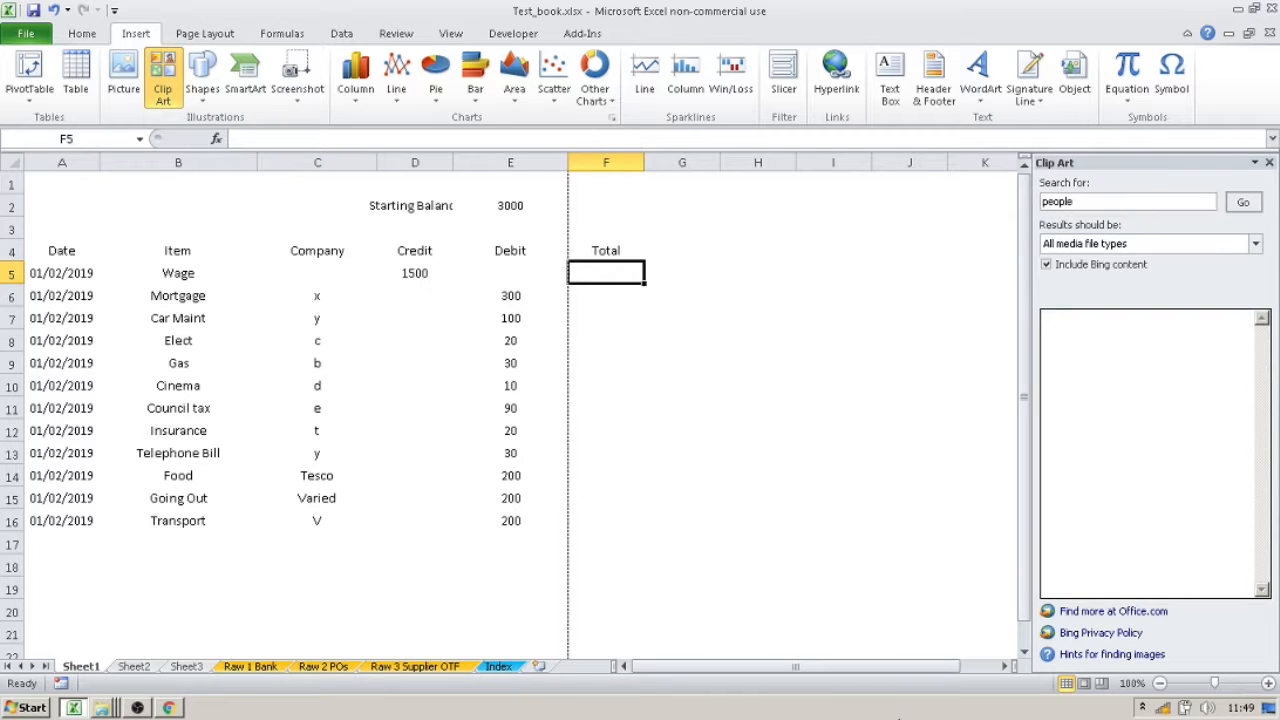
Calculate the wage row's running total in F5 with the formula =E2-E5+D5.
{"action": "type", "text": "="}
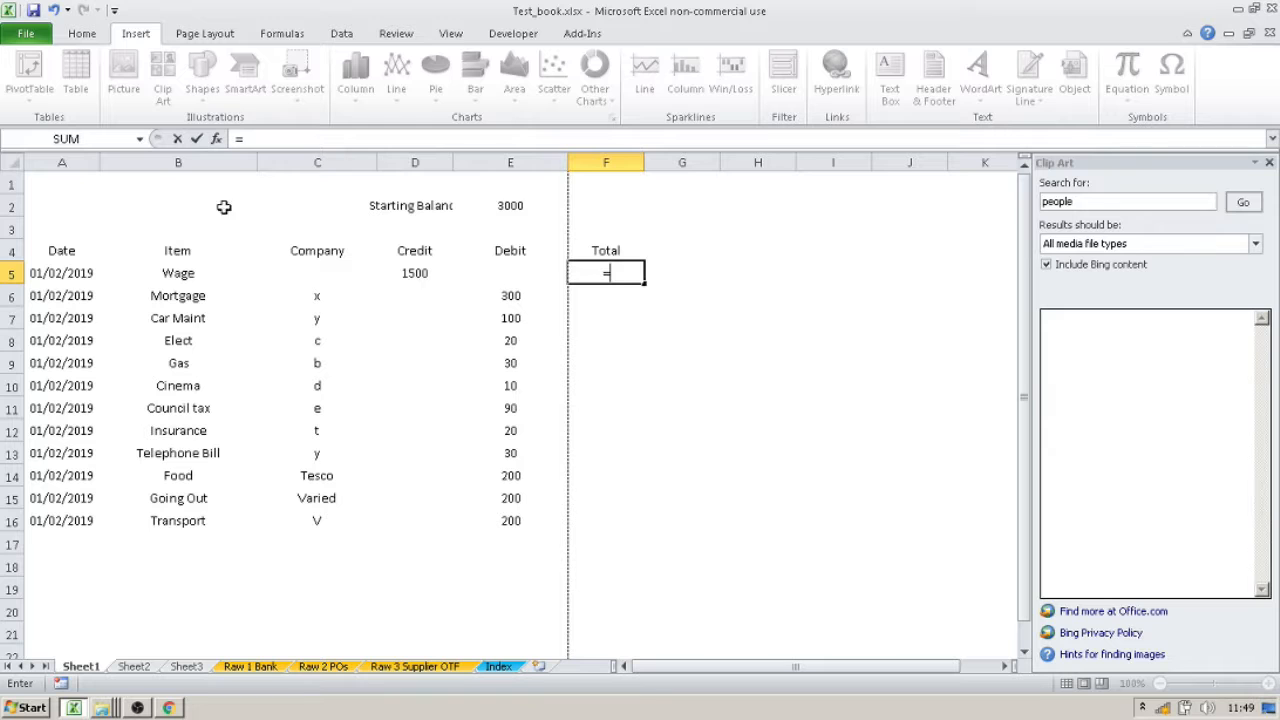
{"action": "left_click", "coordinate": [519, 205]}
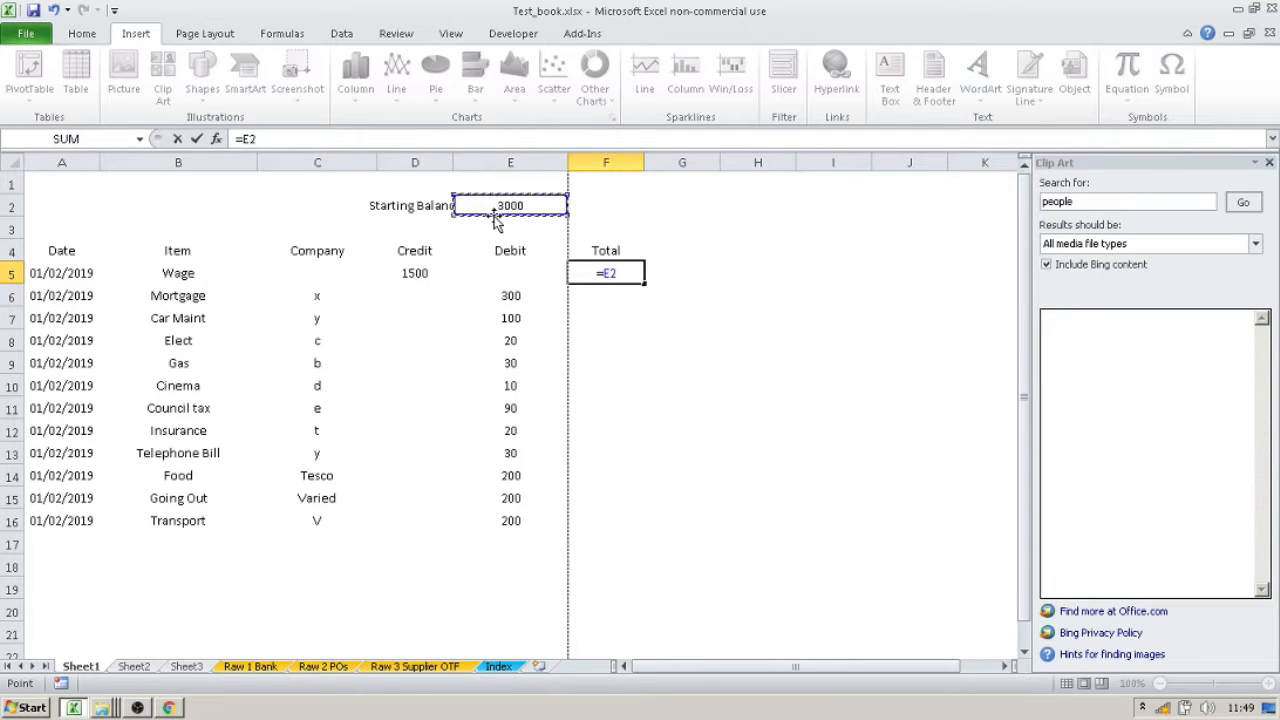
{"action": "scroll", "coordinate": [494, 215], "scroll_direction": "right", "scroll_amount": 3}
{"action": "type", "text": "-"}
{"action": "left_click", "coordinate": [165, 273]}
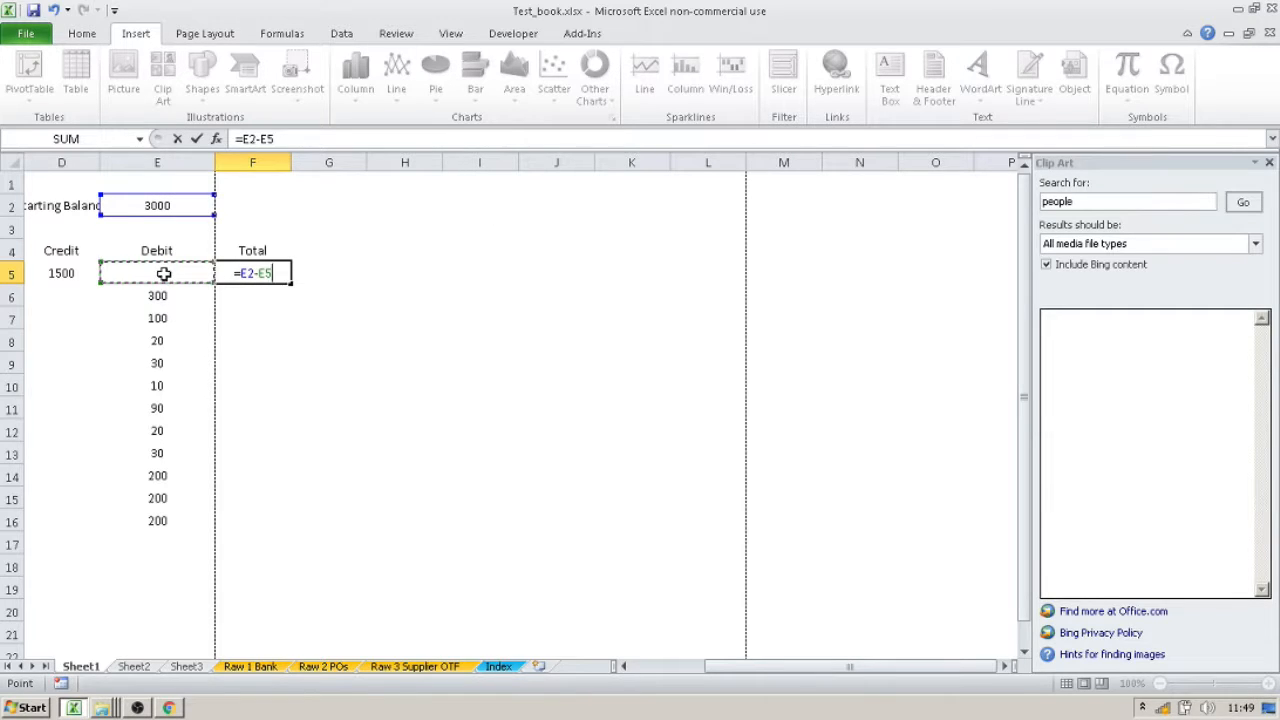
{"action": "type", "text": "+"}
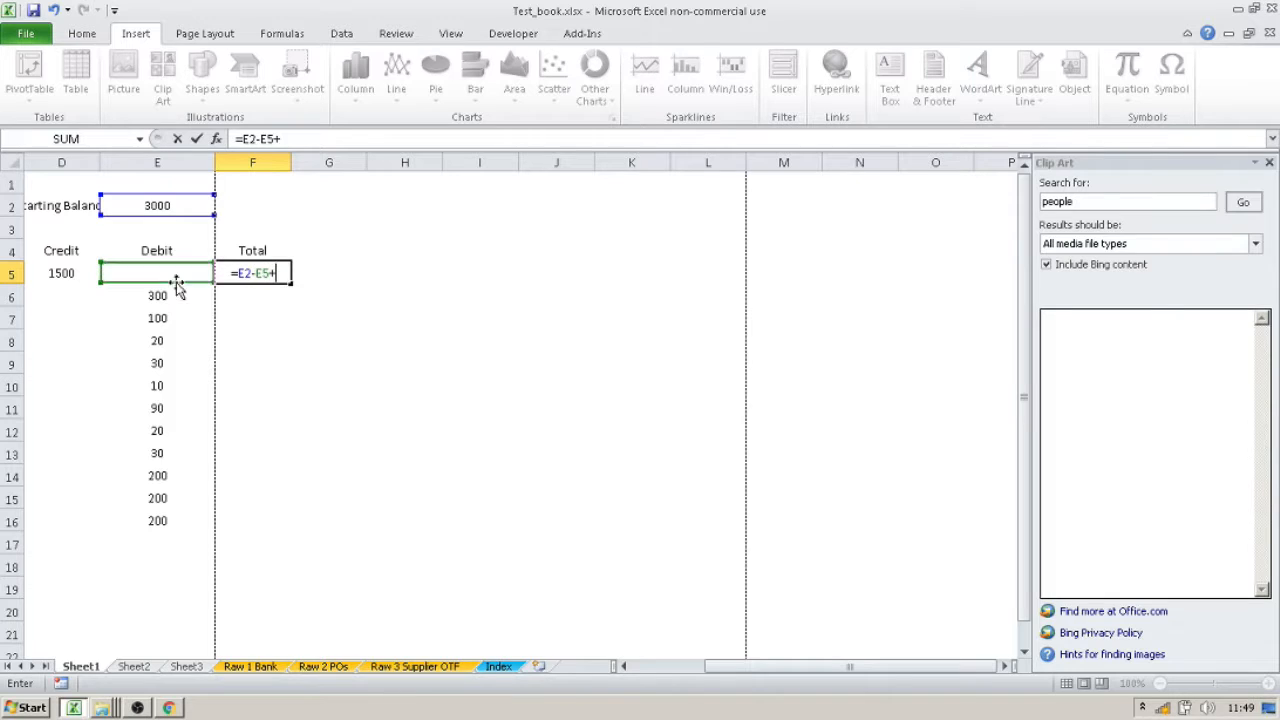
{"action": "left_click", "coordinate": [68, 273]}
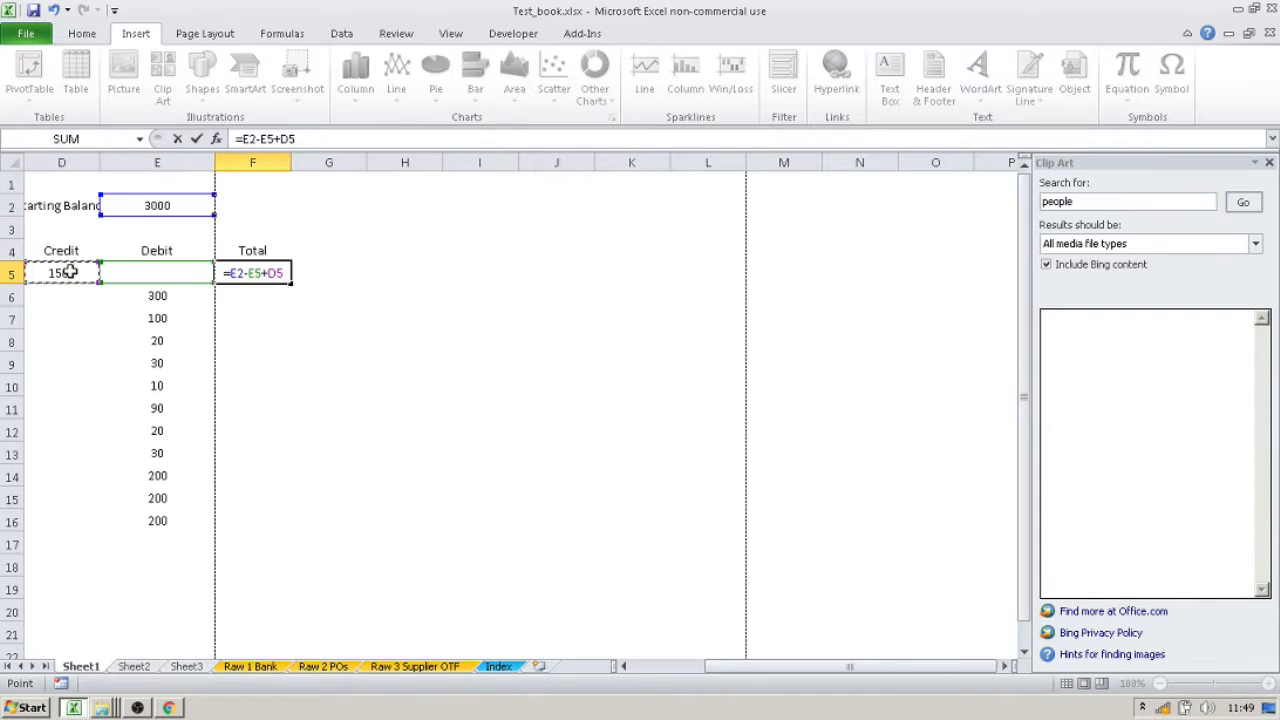
{"action": "key", "text": "Return"}
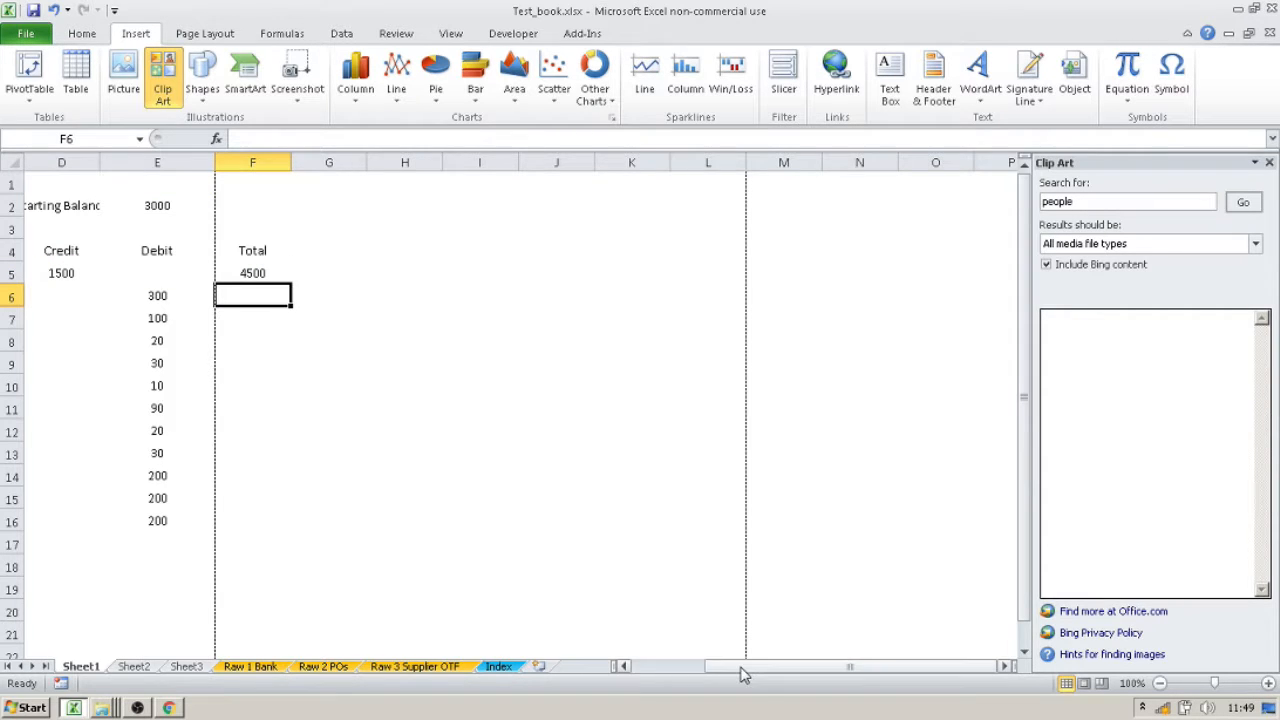
Check the wage row's total against the starting balance in E2 and the wage credit in D5.
{"action": "left_click_drag", "start_coordinate": [745, 666], "coordinate": [675, 666]}
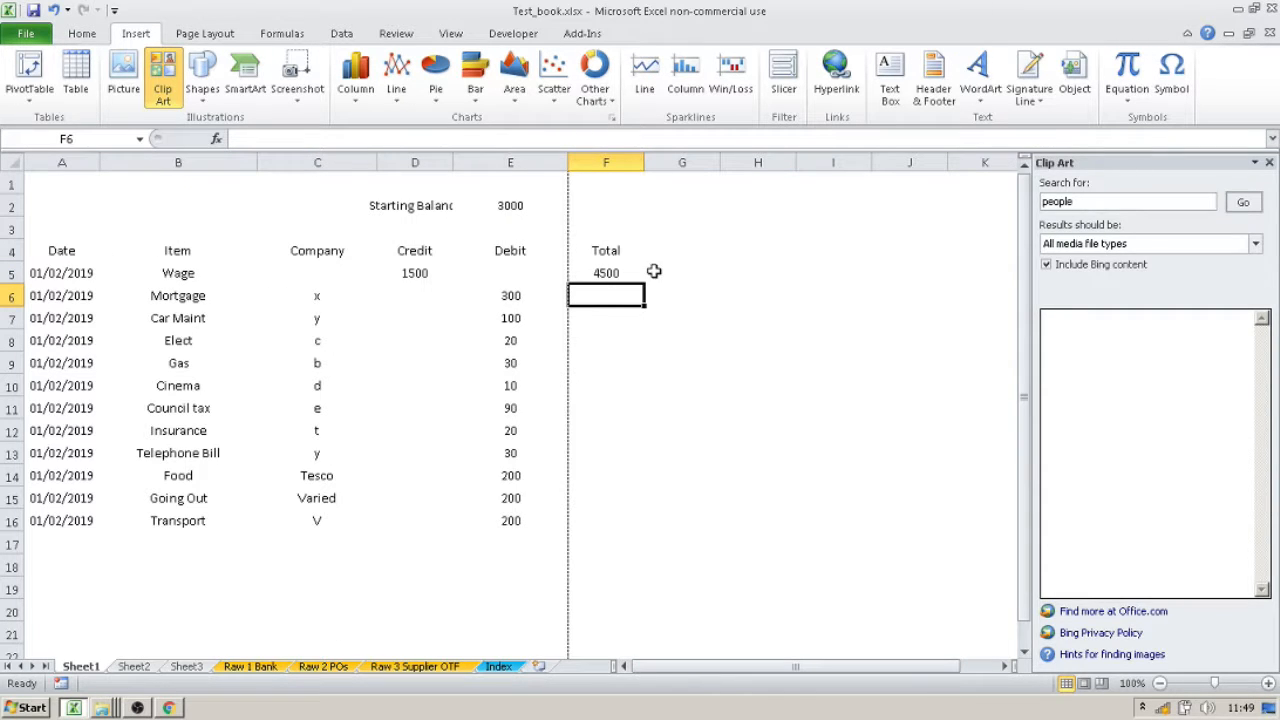
{"action": "left_click", "coordinate": [508, 208]}
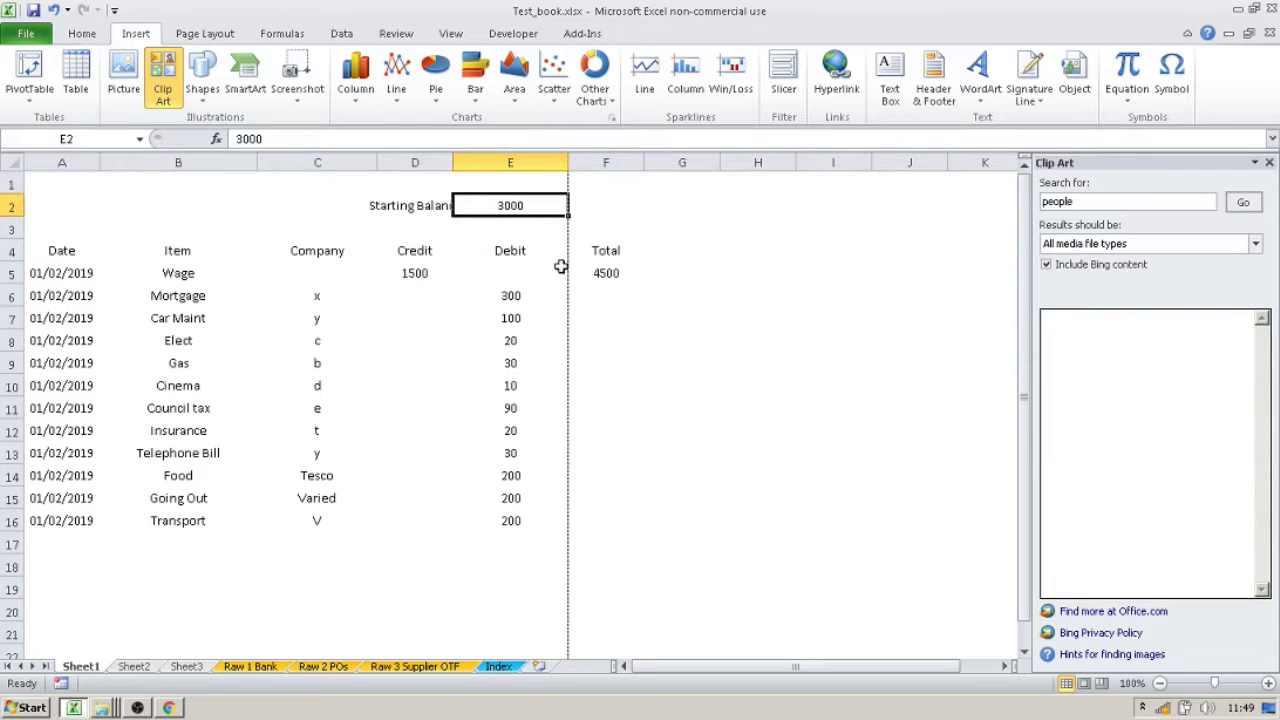
{"action": "left_click", "coordinate": [406, 275]}
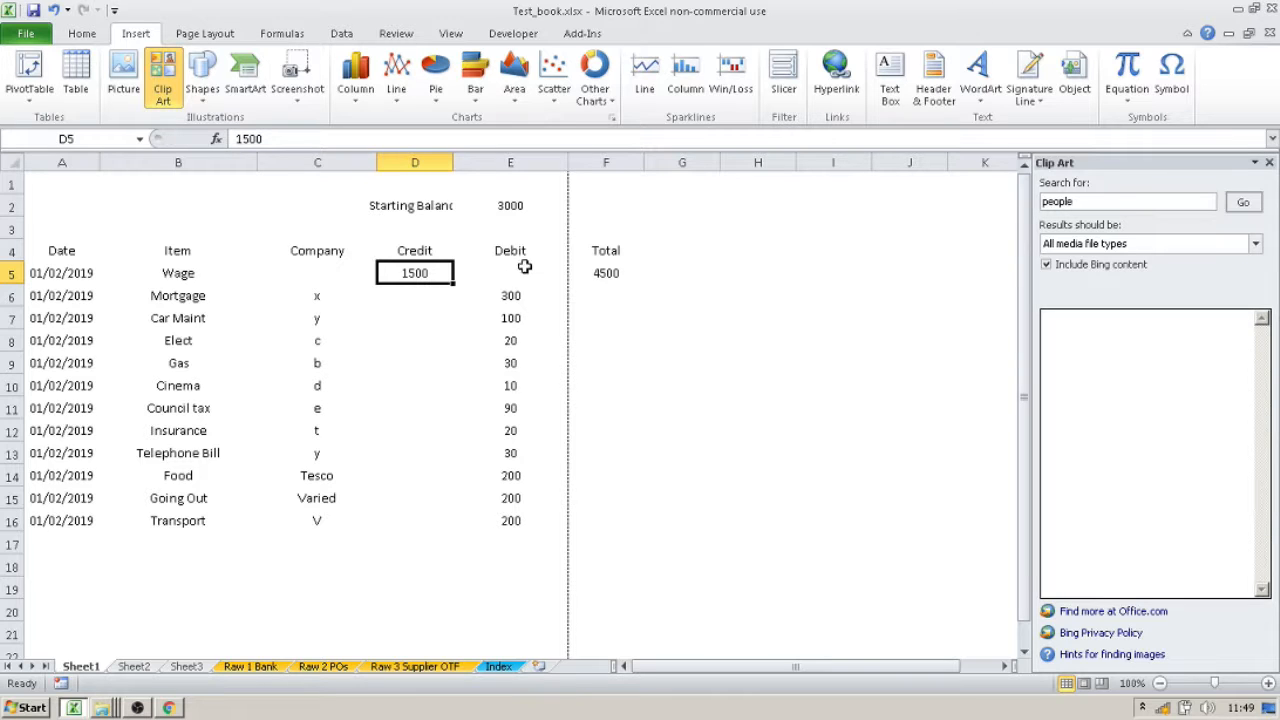
{"action": "left_click", "coordinate": [598, 275]}
Calculate the mortgage row's running total in F6 with the formula =F5-E6+D6.
{"action": "left_click", "coordinate": [605, 289]}
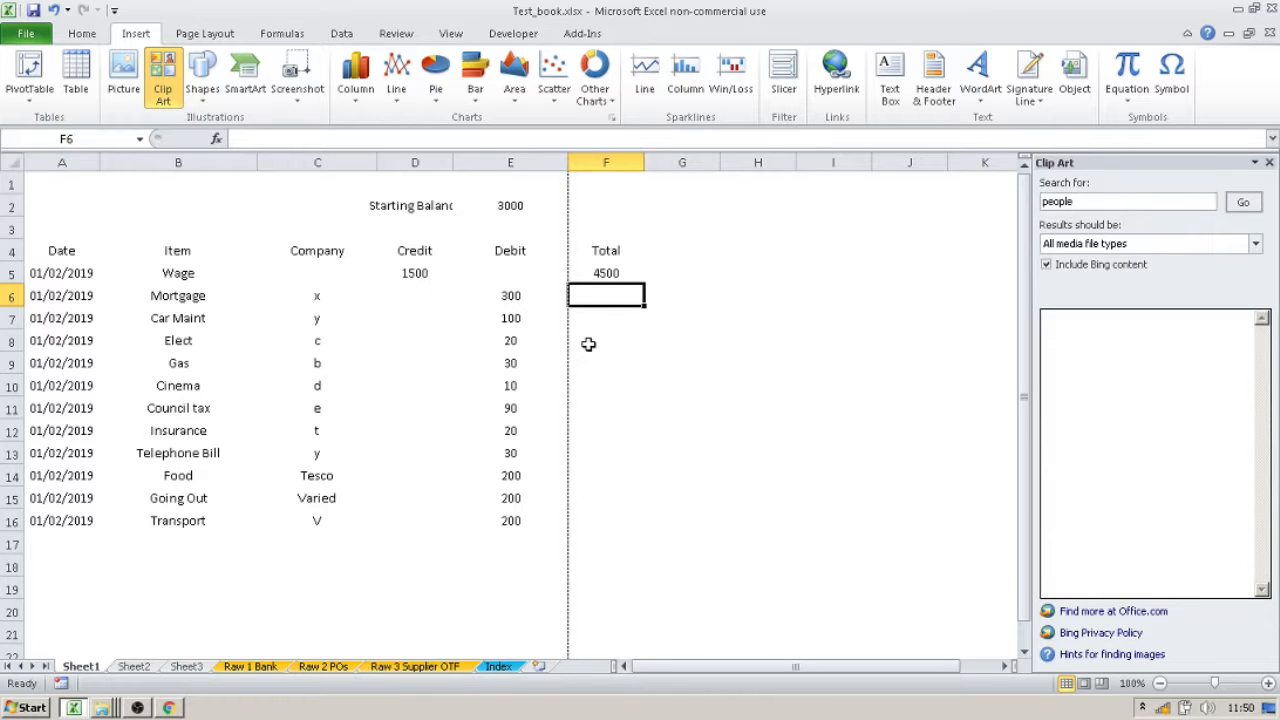
{"action": "type", "text": "="}
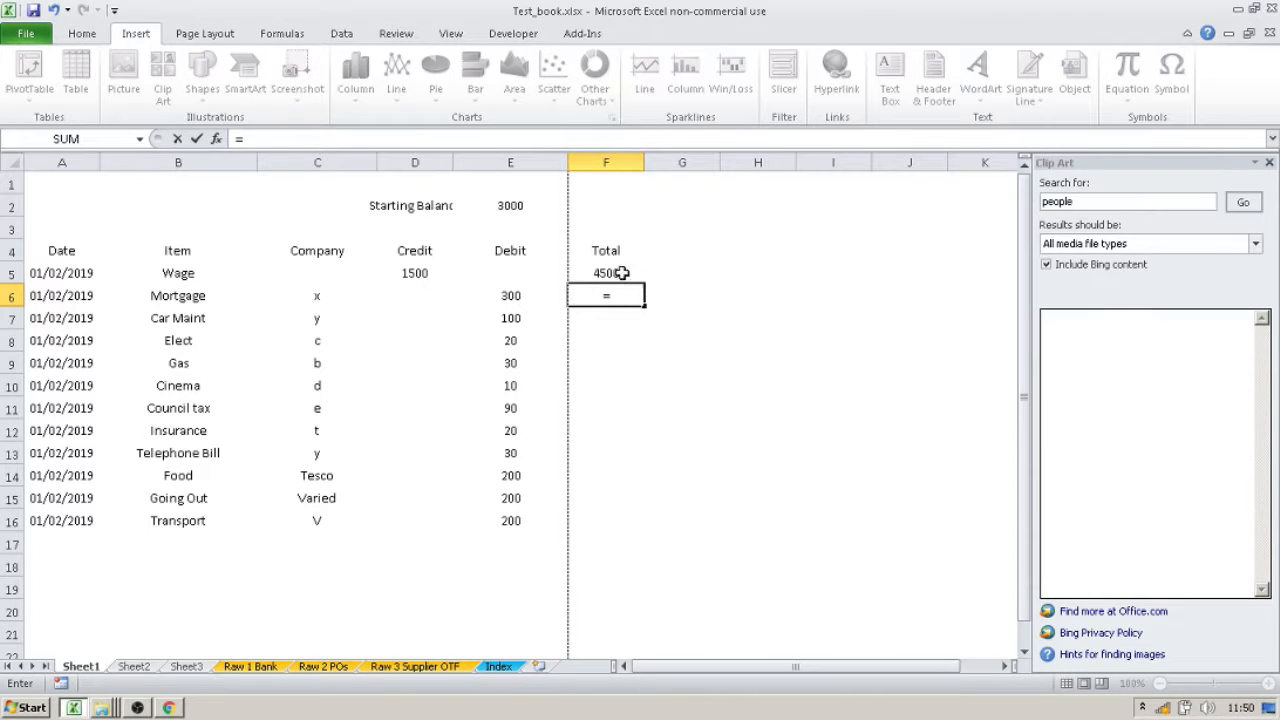
{"action": "left_click", "coordinate": [622, 271]}
{"action": "type", "text": "-"}
{"action": "left_click", "coordinate": [521, 296]}
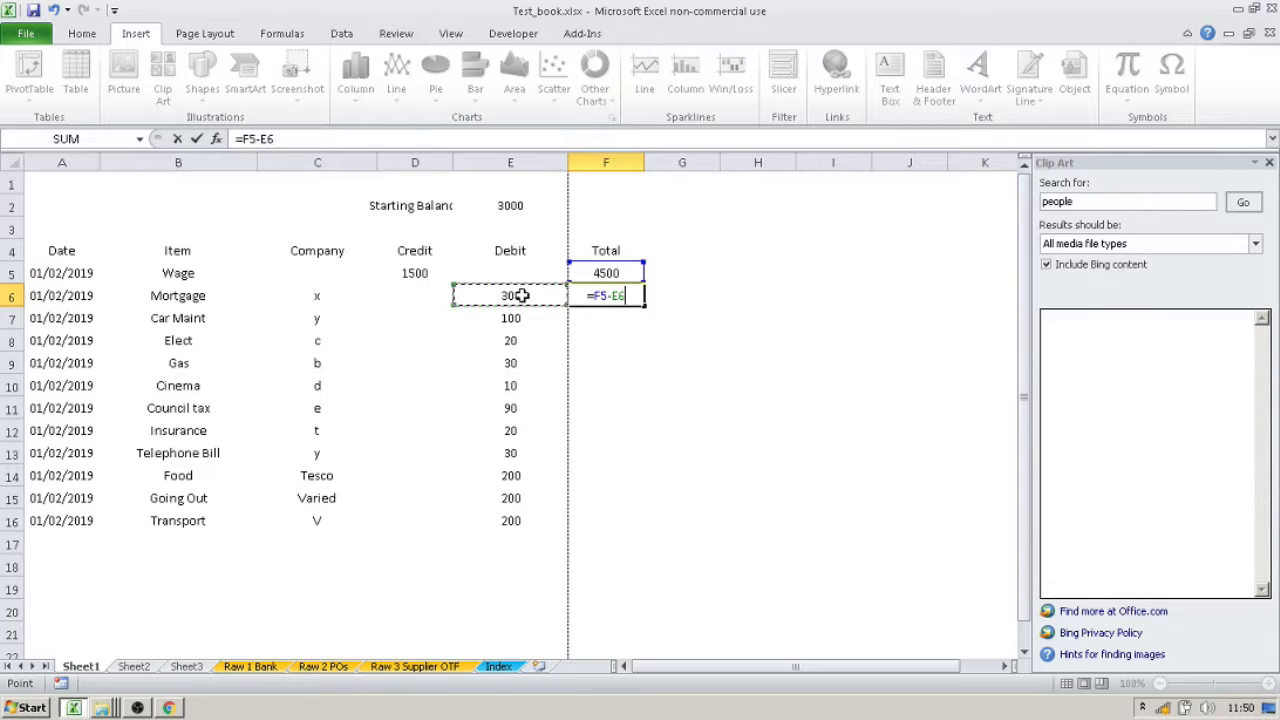
{"action": "type", "text": "+"}
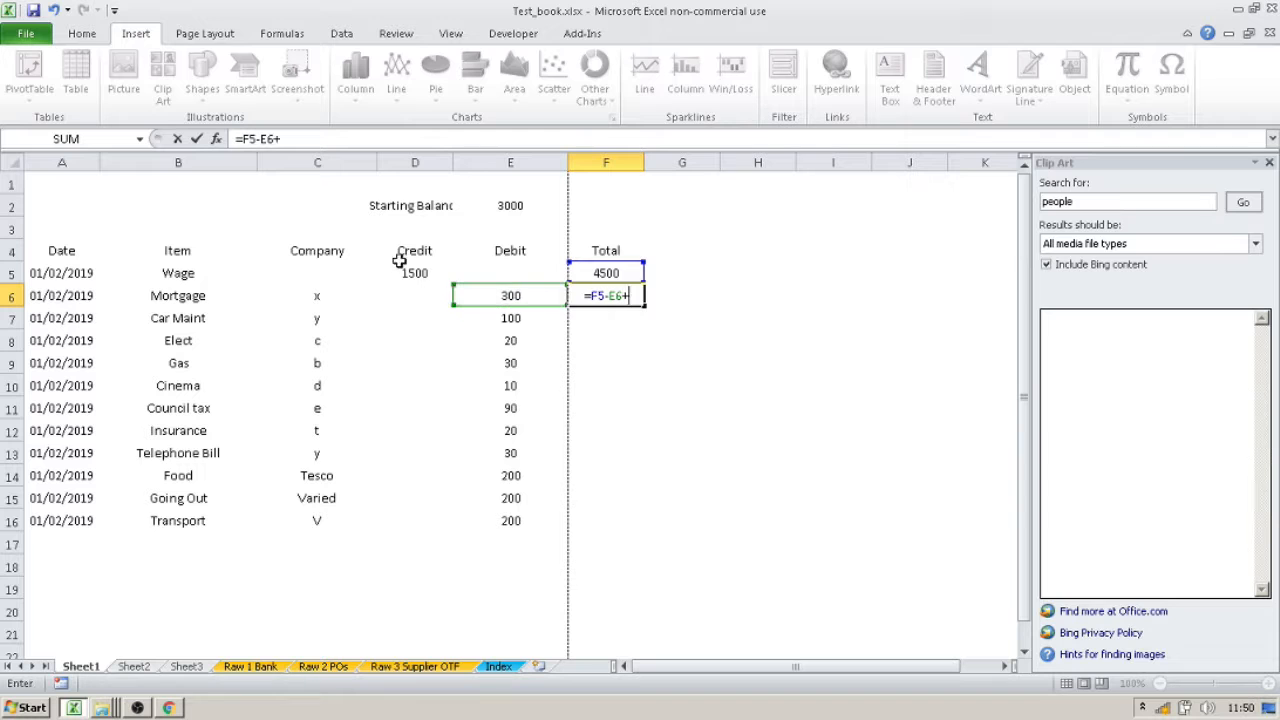
{"action": "left_click", "coordinate": [430, 297]}
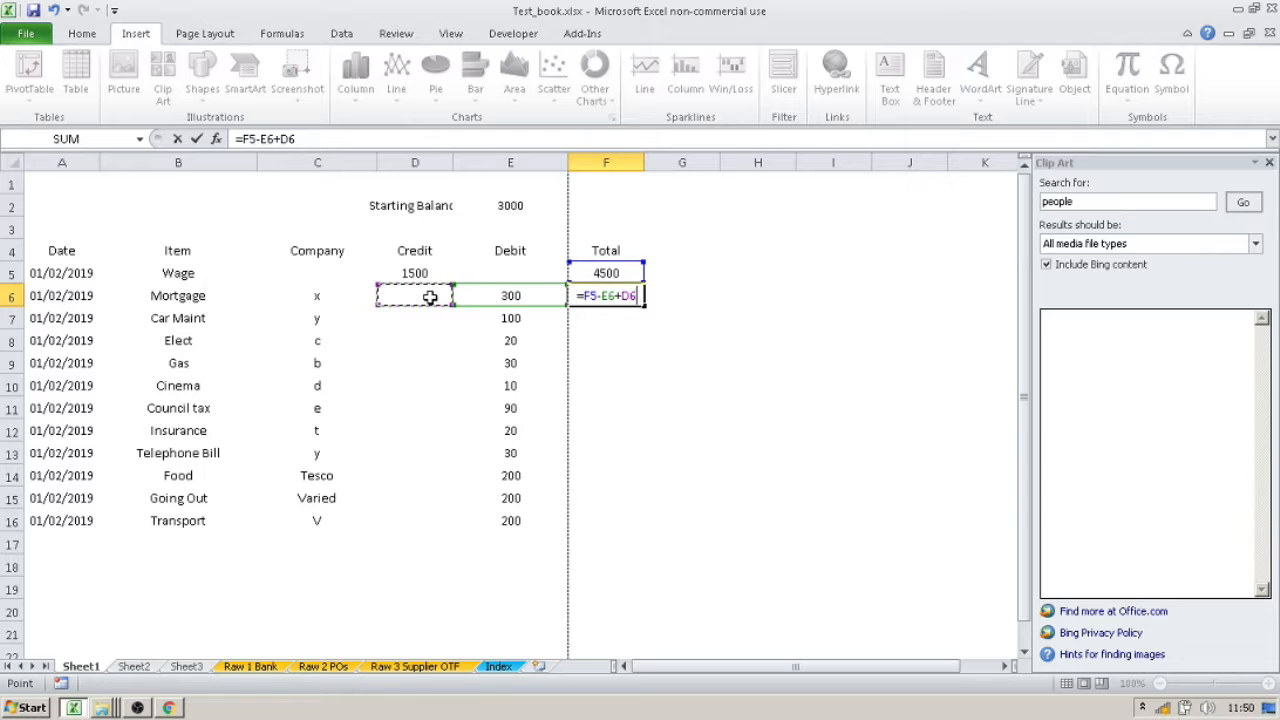
{"action": "key", "text": "Return"}
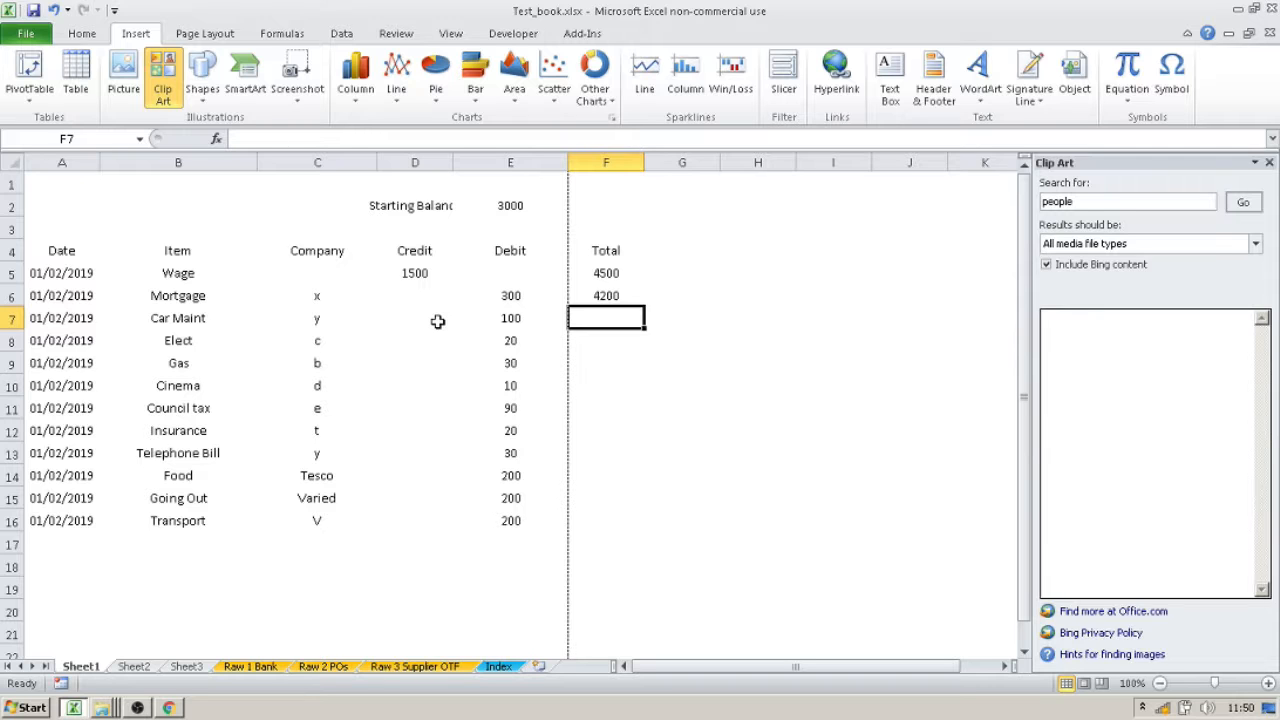
Fill the running total formula from F6 down through the Transport row in F16.
{"action": "left_click", "coordinate": [613, 295]}
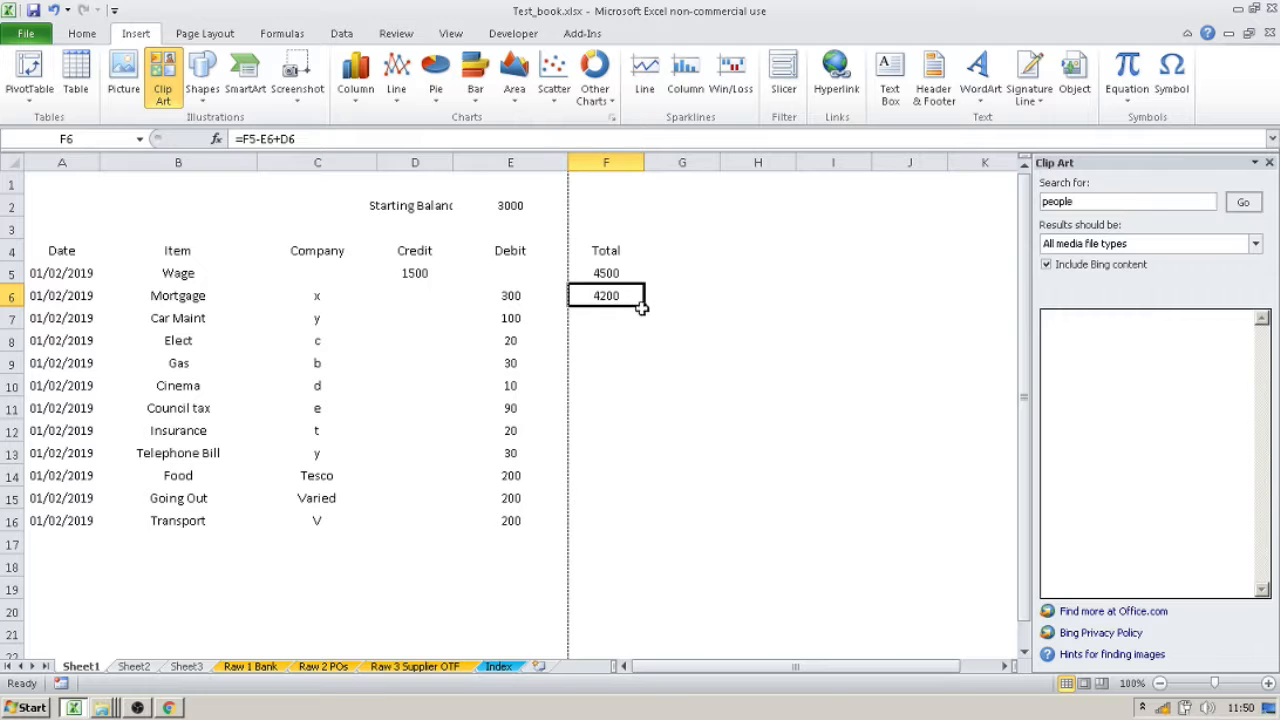
{"action": "left_click_drag", "start_coordinate": [645, 307], "coordinate": [637, 536]}
{"action": "left_click", "coordinate": [745, 450]}
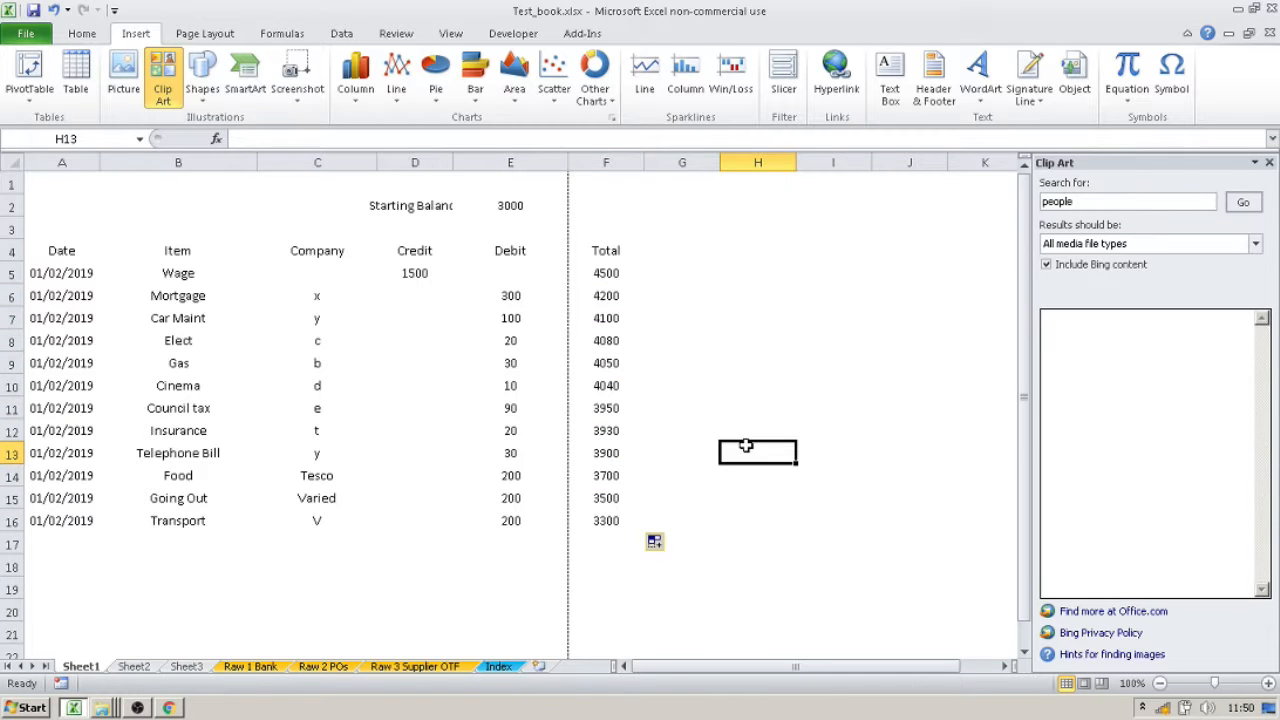
Set the Car Maint debit in E7 to 500 to test the running total.
{"action": "left_click", "coordinate": [524, 314]}
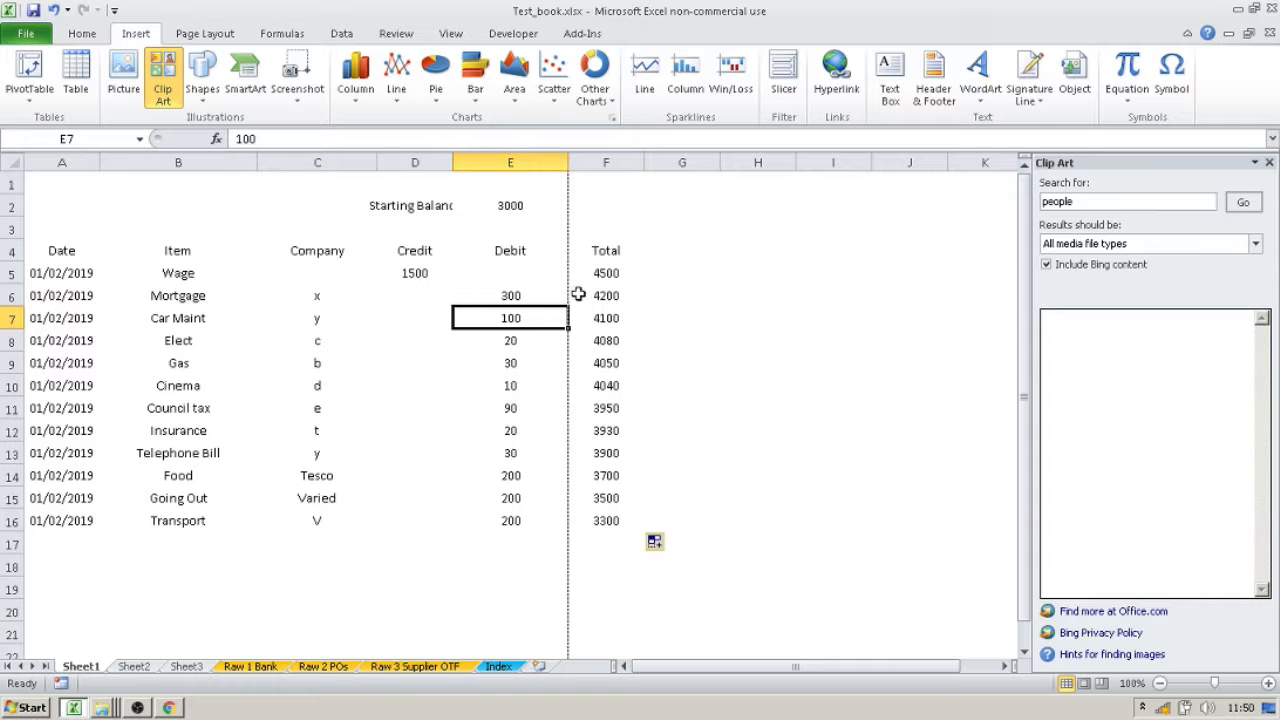
{"action": "left_click", "coordinate": [434, 316]}
{"action": "left_click", "coordinate": [537, 317]}
{"action": "type", "text": "500"}
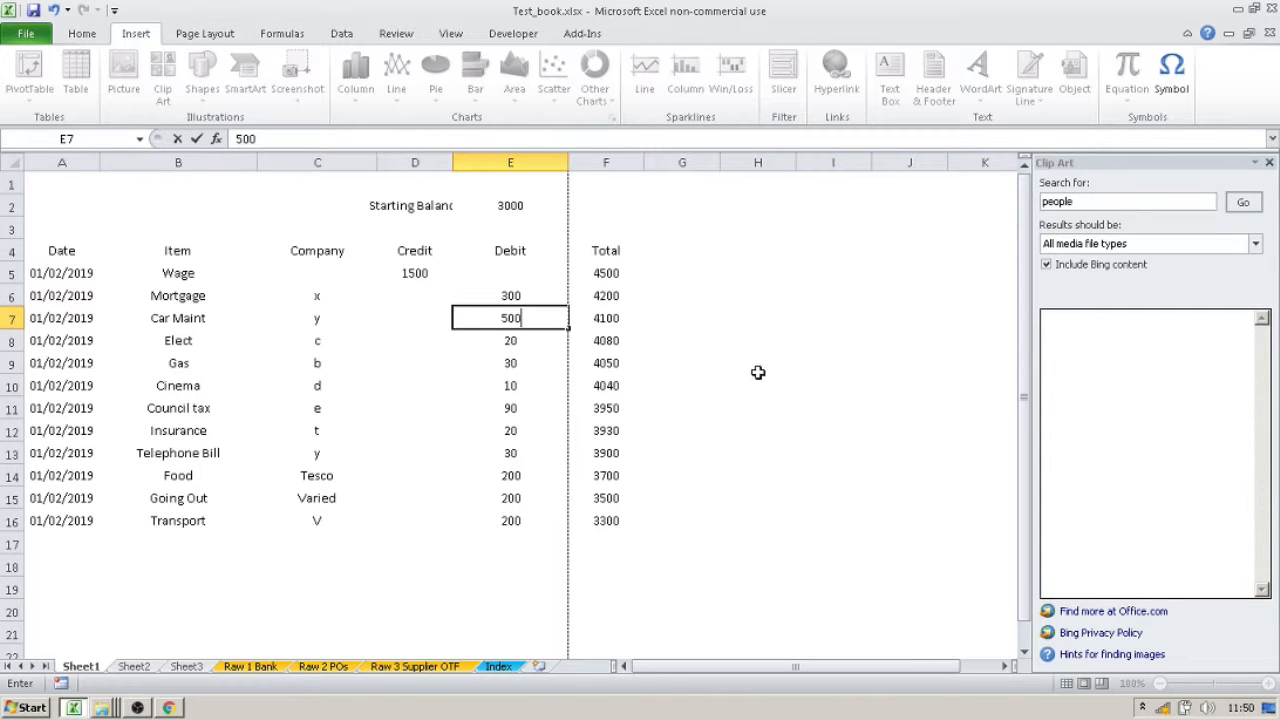
{"action": "left_click", "coordinate": [757, 369]}
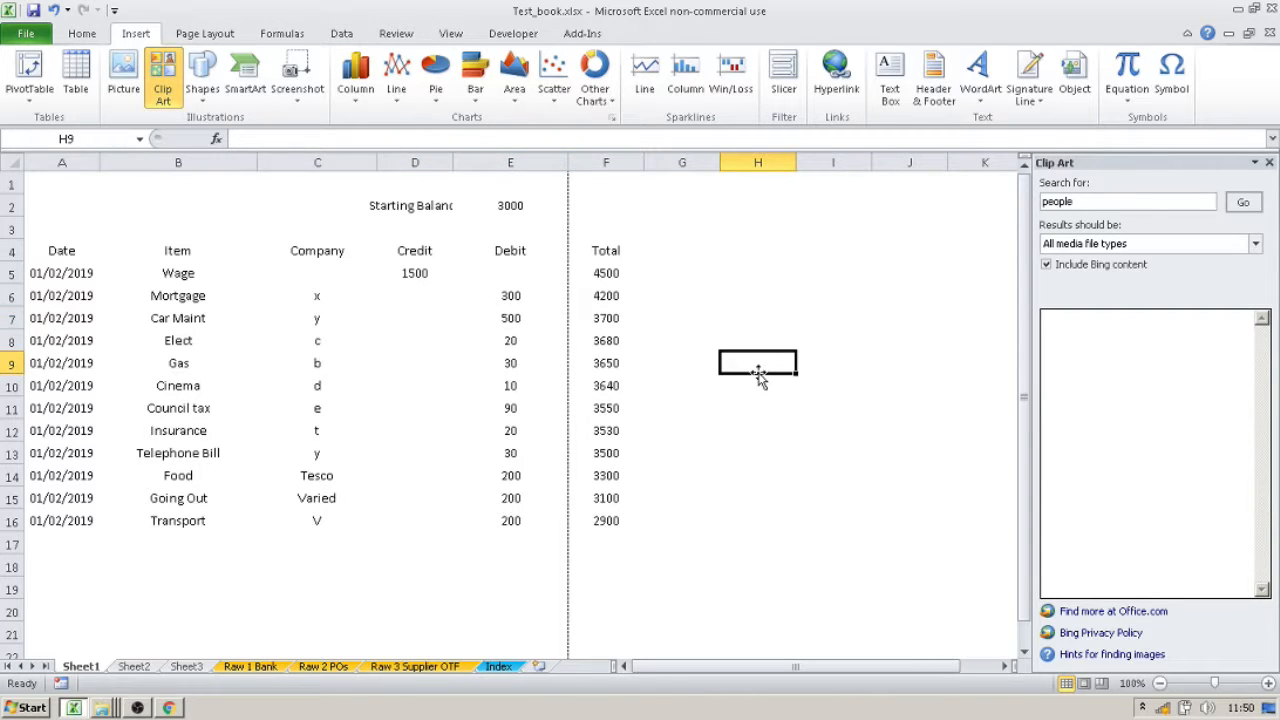
Begin a closing balance formula in E18 that adds the starting balance and all credits, =E2+sum(D5:D16).
{"action": "left_click", "coordinate": [532, 320]}
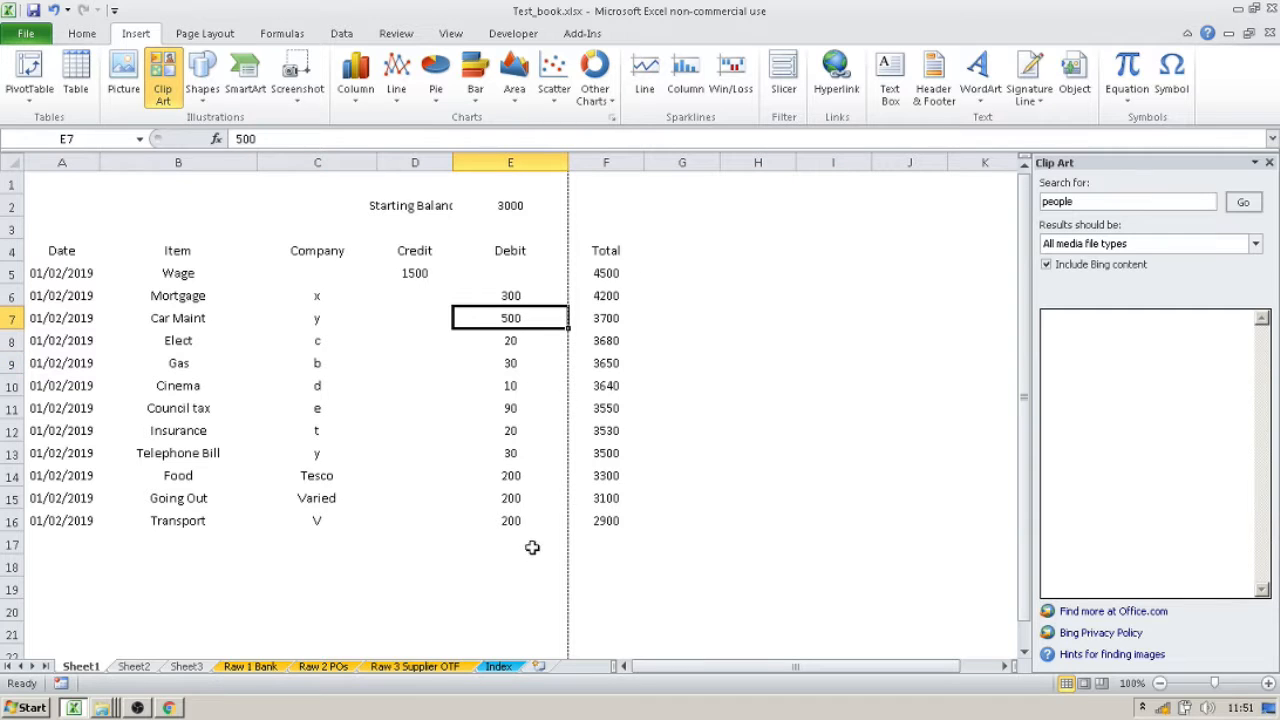
{"action": "scroll", "coordinate": [532, 548], "scroll_direction": "down", "scroll_amount": 1}
{"action": "left_click", "coordinate": [509, 508]}
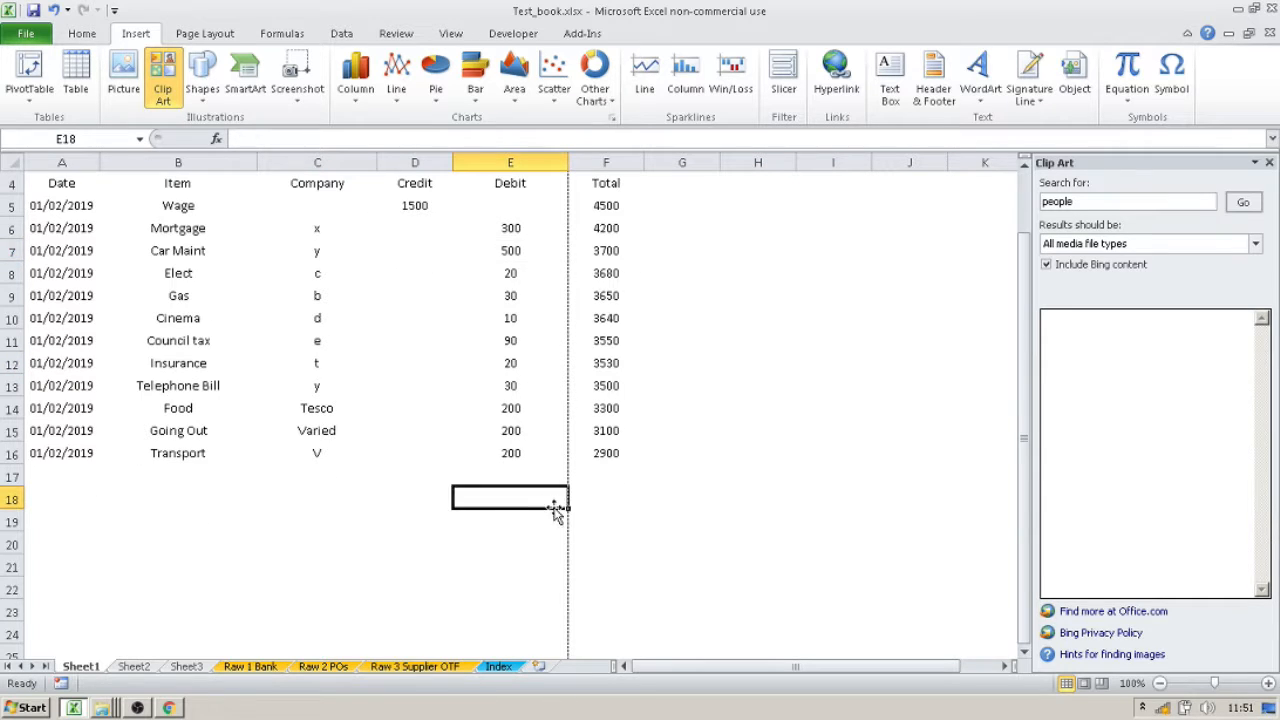
{"action": "left_click", "coordinate": [409, 499]}
{"action": "left_click", "coordinate": [476, 497]}
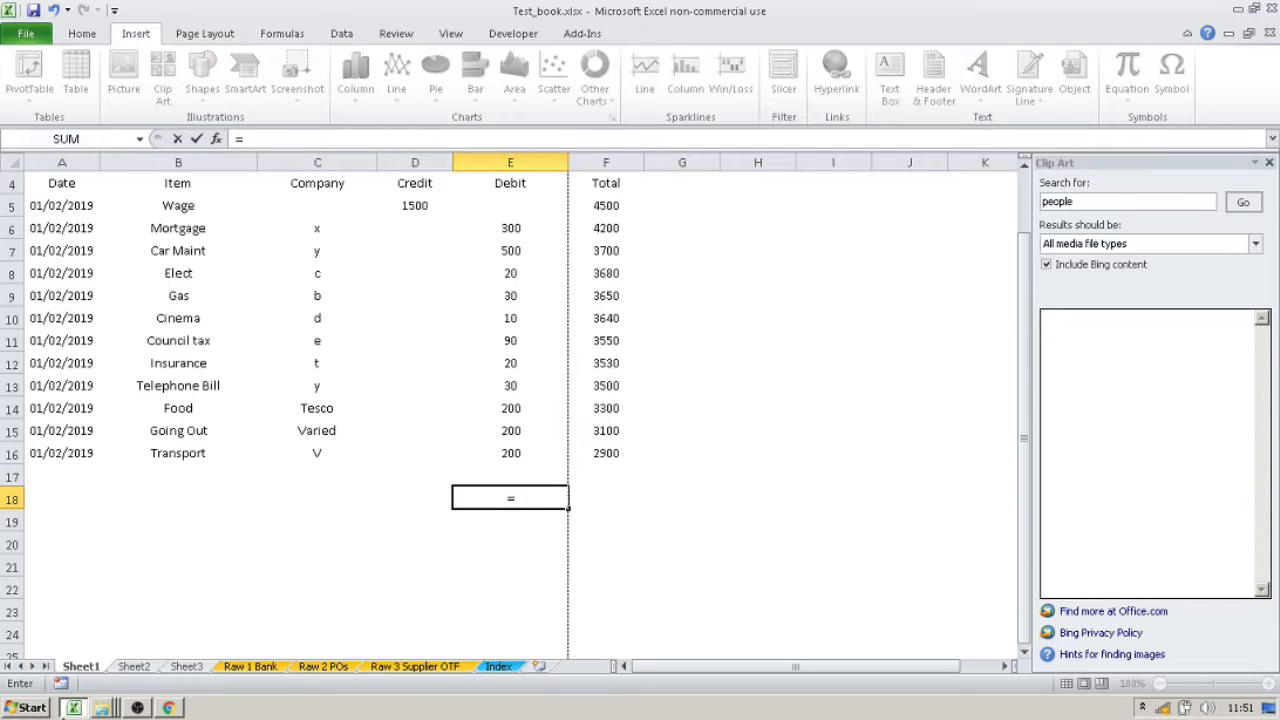
{"action": "scroll", "coordinate": [168, 703], "scroll_direction": "up", "scroll_amount": 1}
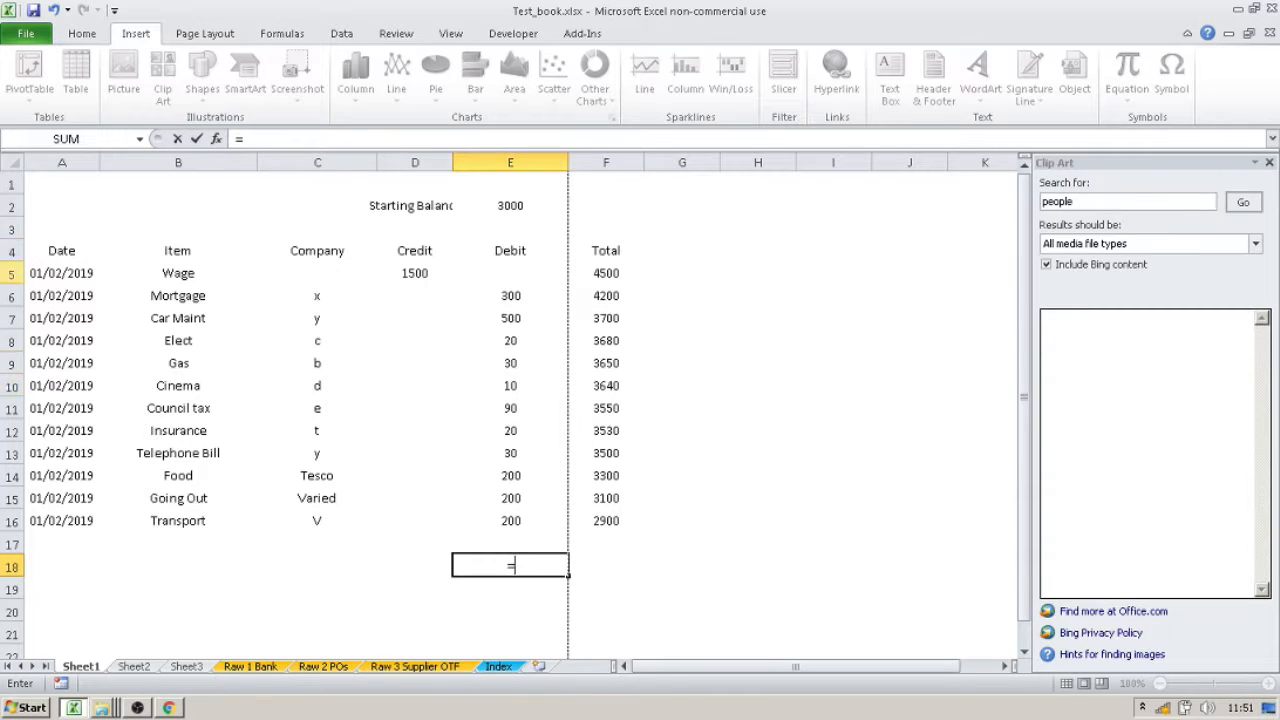
{"action": "left_click", "coordinate": [509, 208]}
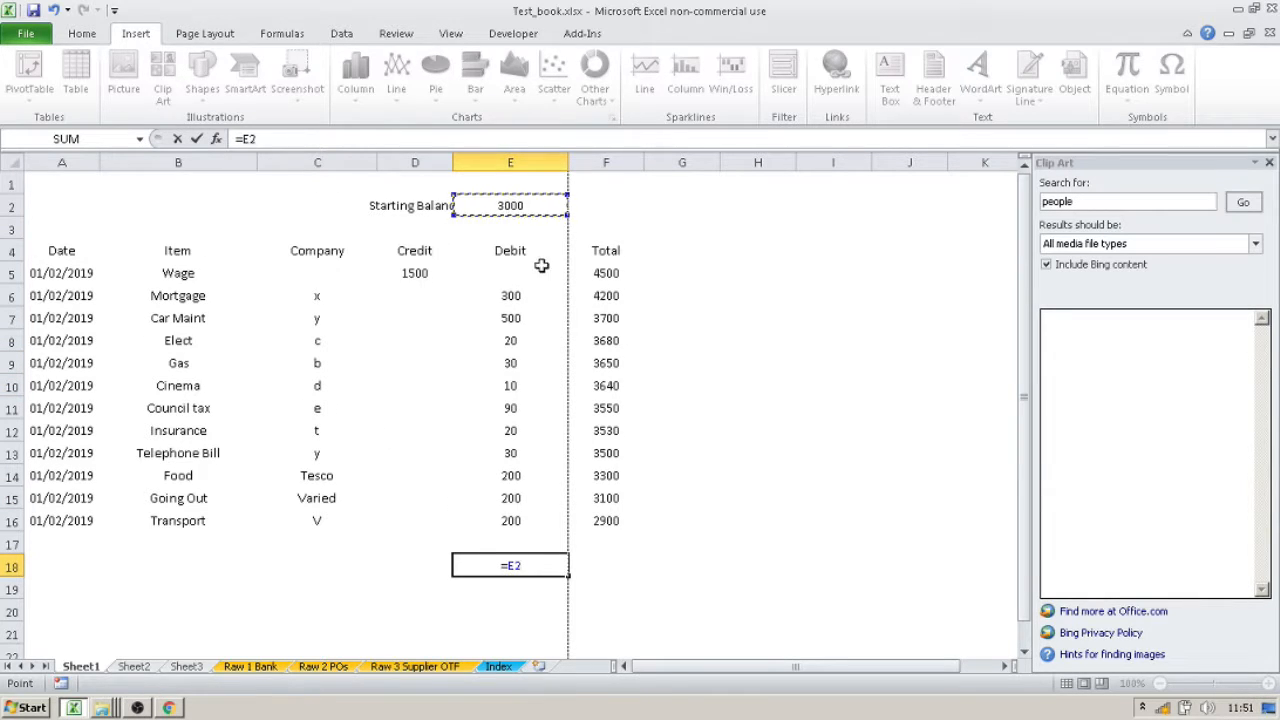
{"action": "type", "text": "+"}
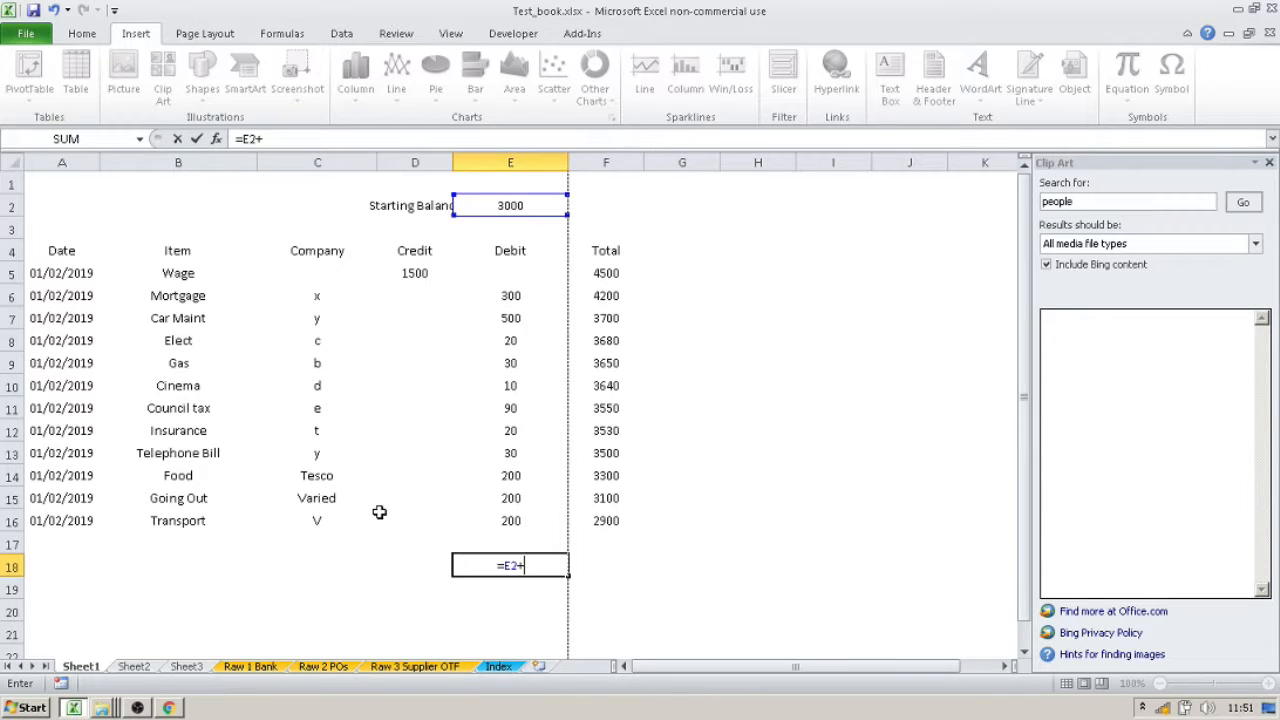
{"action": "type", "text": "sum"}
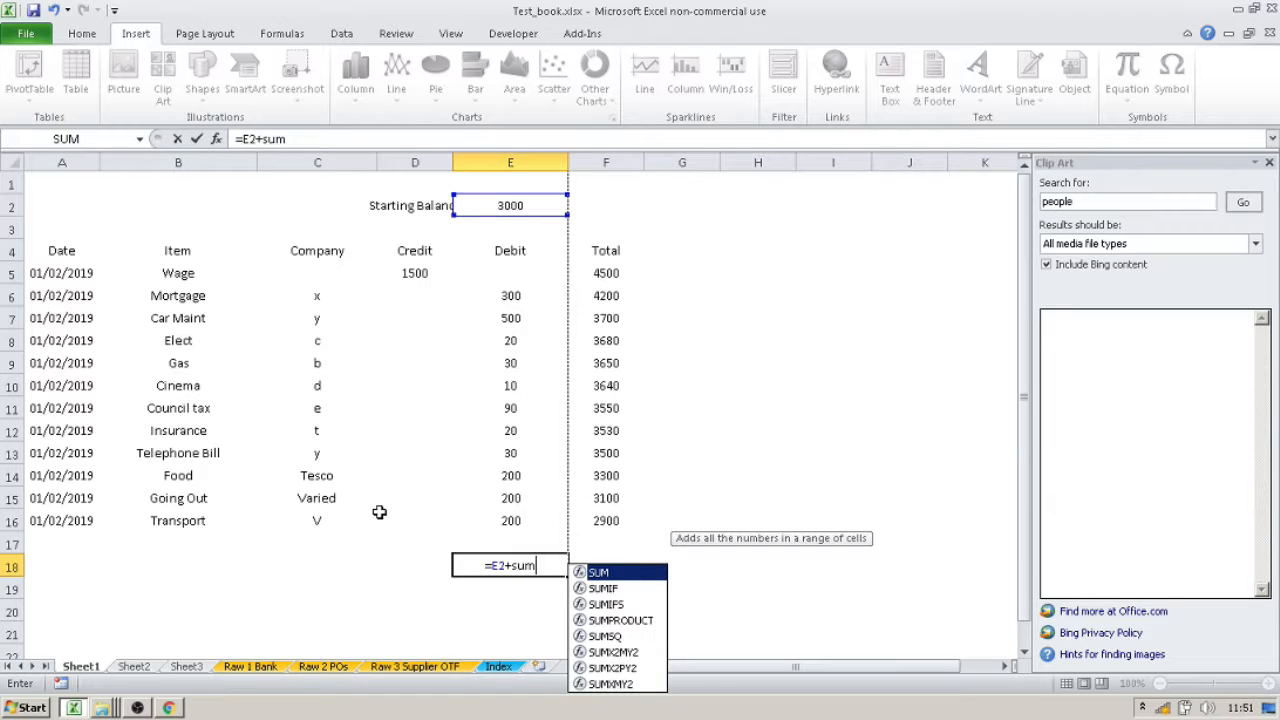
{"action": "type", "text": "("}
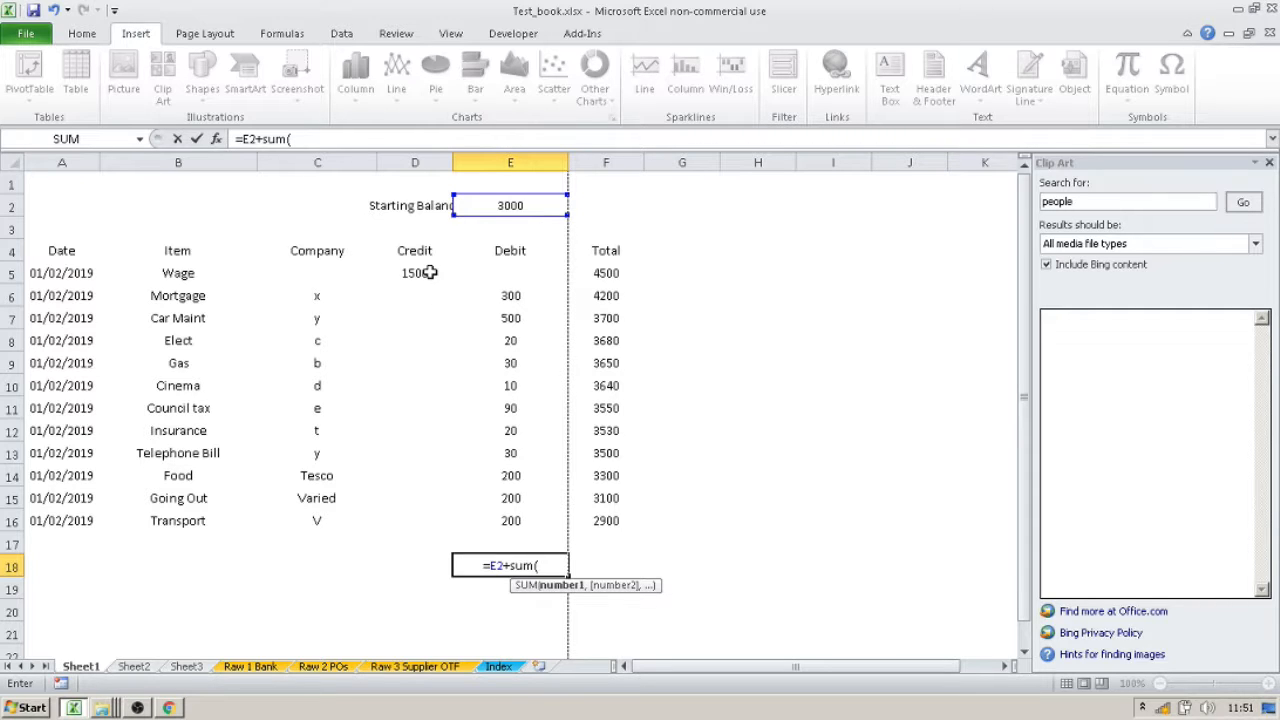
{"action": "left_click_drag", "start_coordinate": [428, 272], "coordinate": [399, 535]}
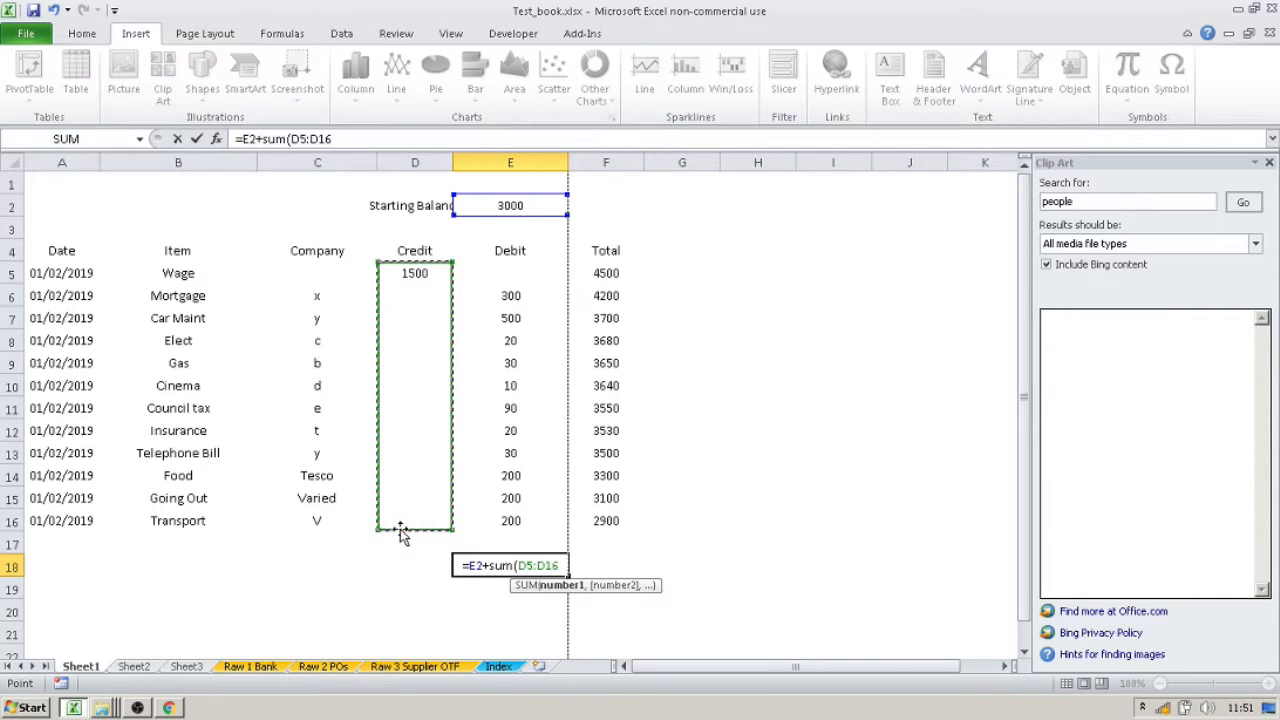
{"action": "type", "text": ")"}
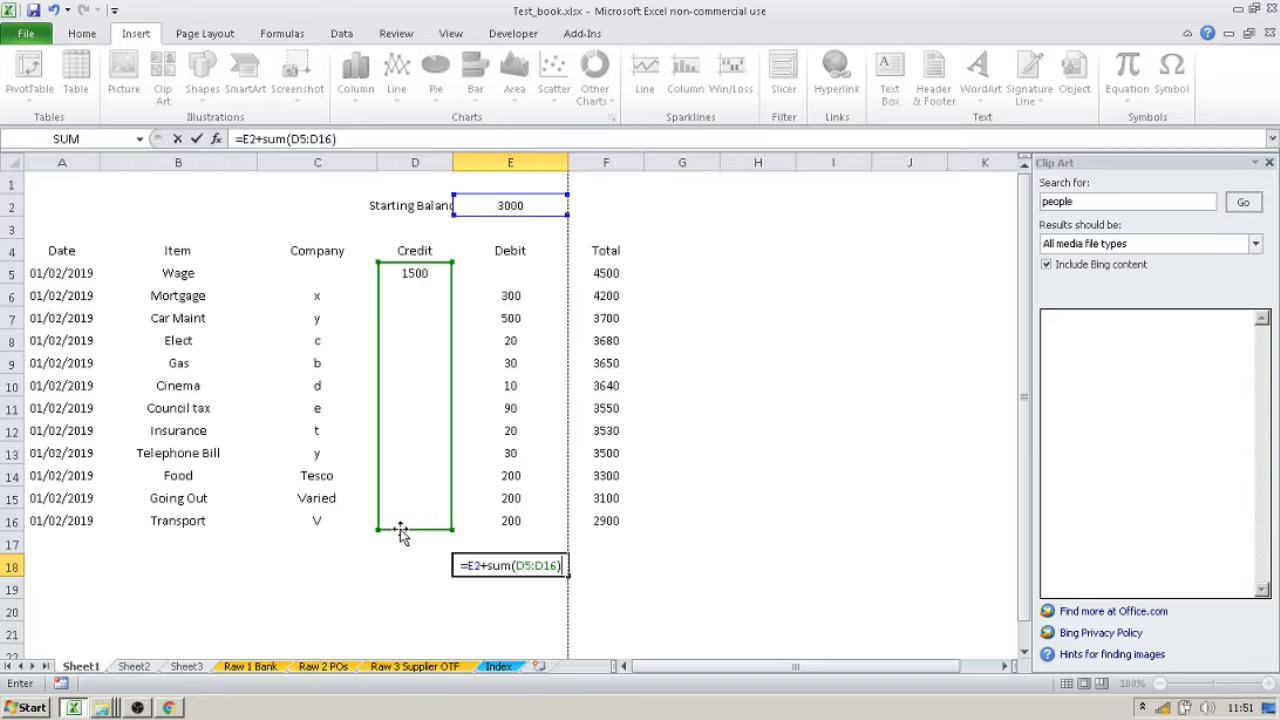
Complete the E18 formula by subtracting the sum of the debits, -sum(E5:E16).
{"action": "type", "text": "-"}
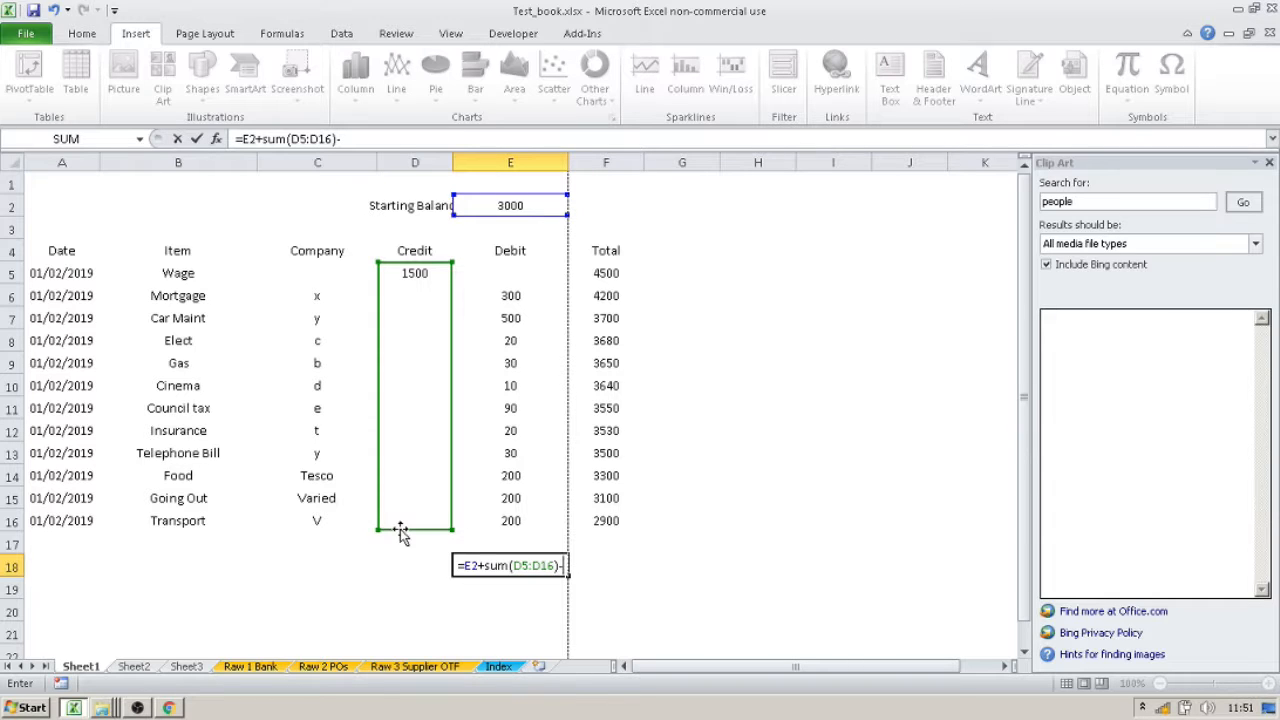
{"action": "type", "text": "sum"}
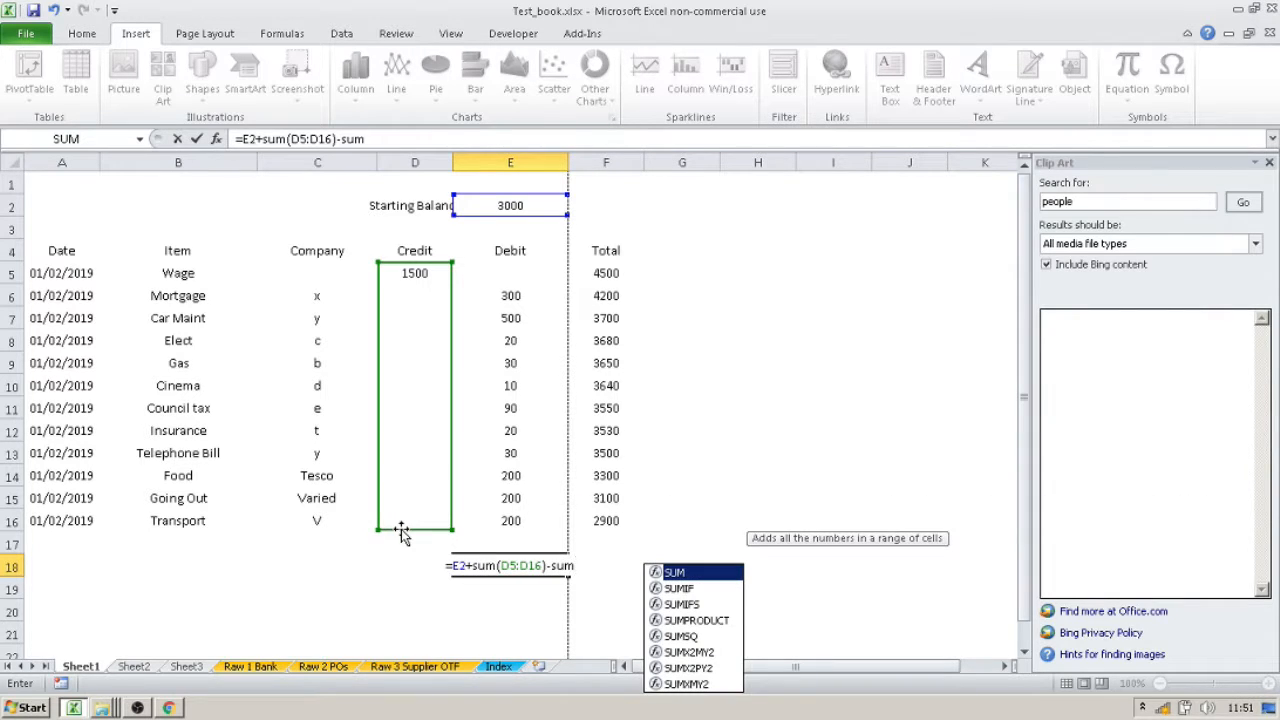
{"action": "type", "text": "("}
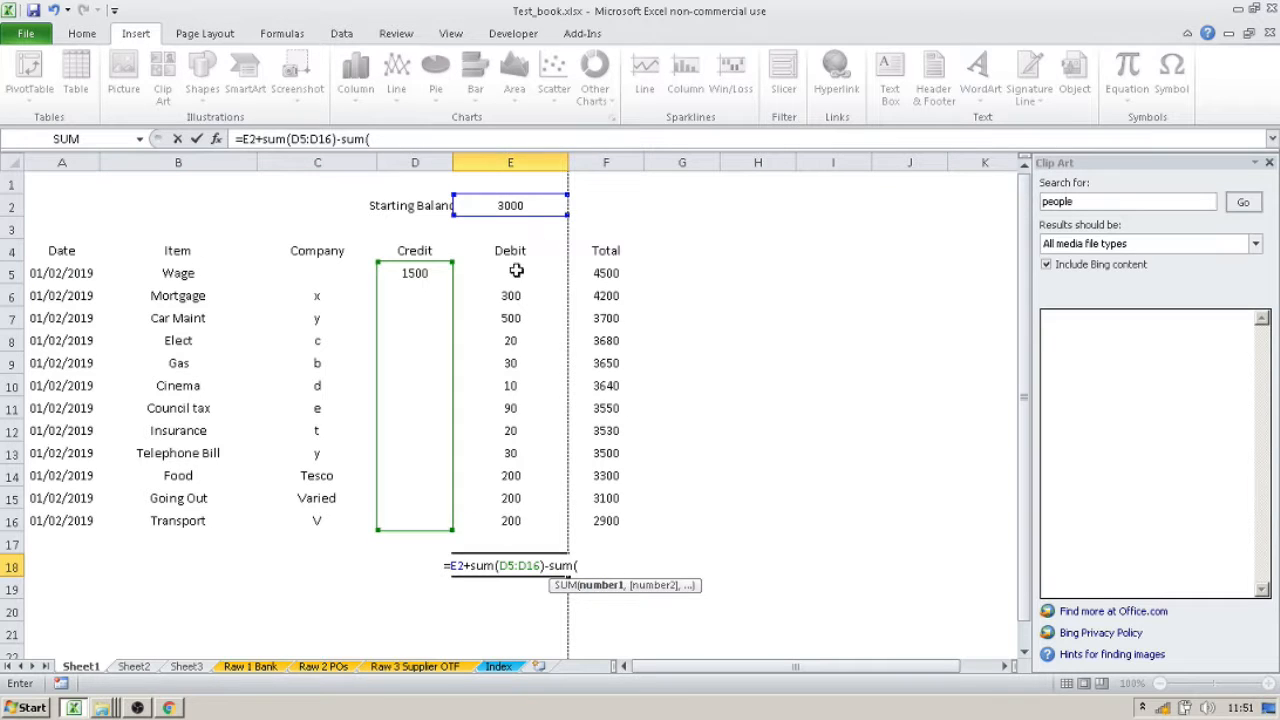
{"action": "left_click_drag", "start_coordinate": [516, 270], "coordinate": [511, 515]}
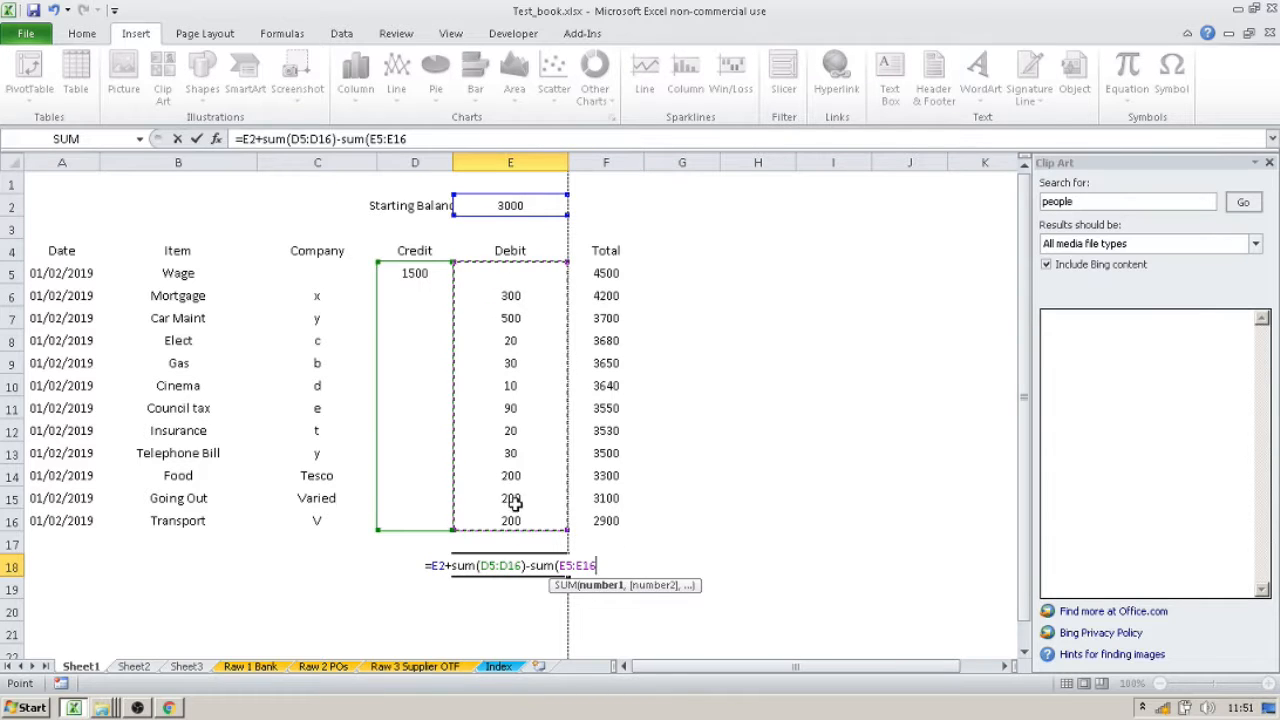
{"action": "type", "text": ")"}
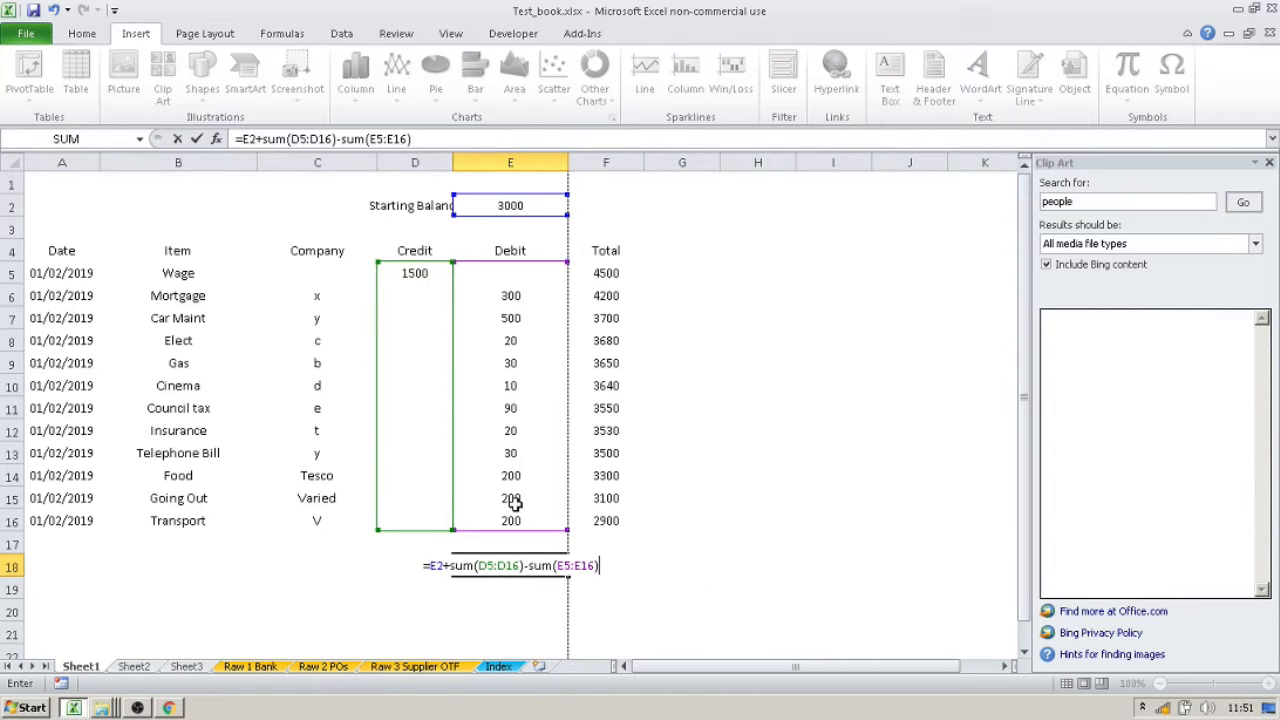
{"action": "key", "text": "Return"}
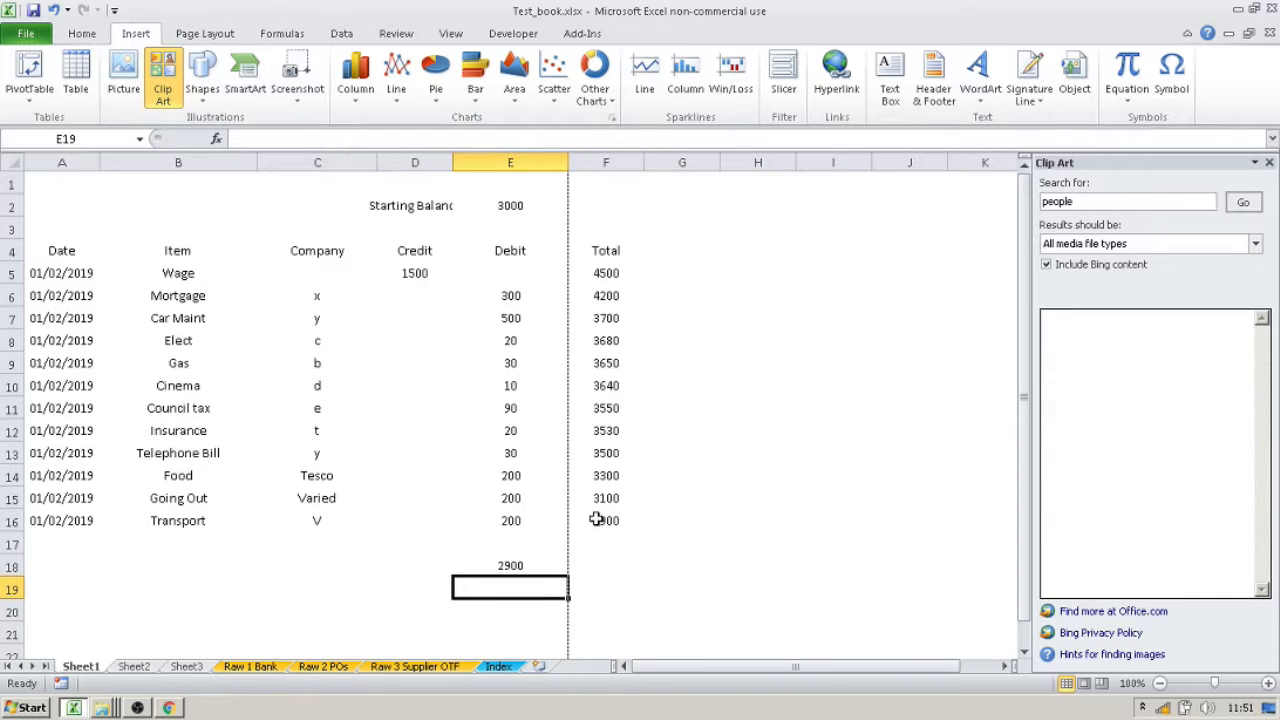
Compare the closing balance formula in E18 with the Total column, the starting balance and the wage credit.
{"action": "left_click_drag", "start_coordinate": [606, 252], "coordinate": [612, 536]}
{"action": "left_click", "coordinate": [515, 567]}
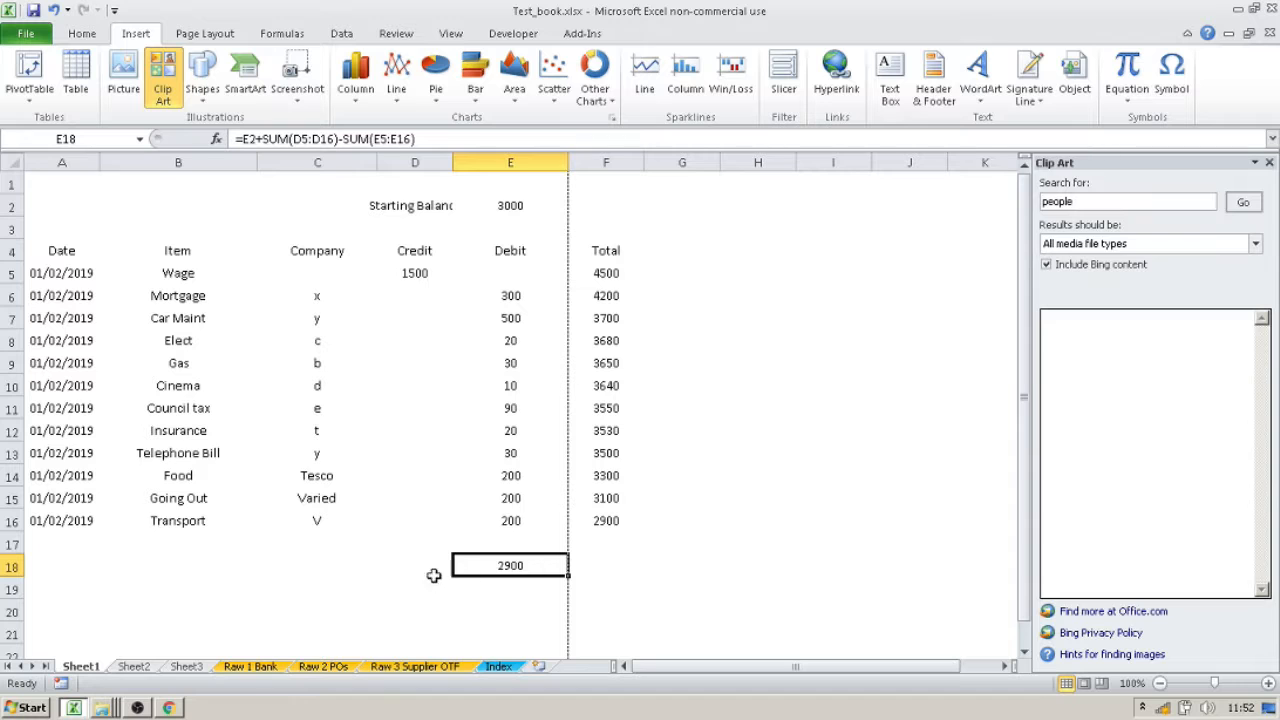
{"action": "left_click", "coordinate": [523, 203]}
{"action": "left_click", "coordinate": [418, 274]}
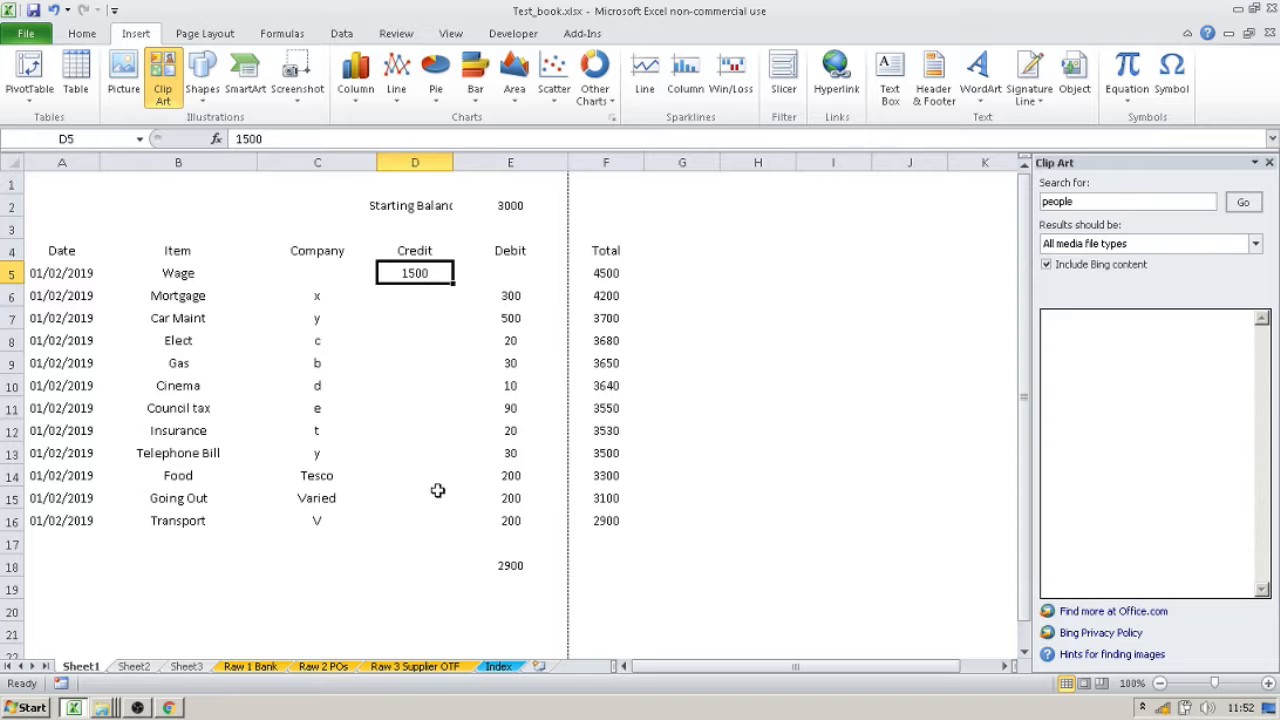
Widen column D to fit the "Starting Balance" label, and fill the header row A4:F4 with dark aqua.
{"action": "left_click_drag", "start_coordinate": [453, 163], "coordinate": [571, 203]}
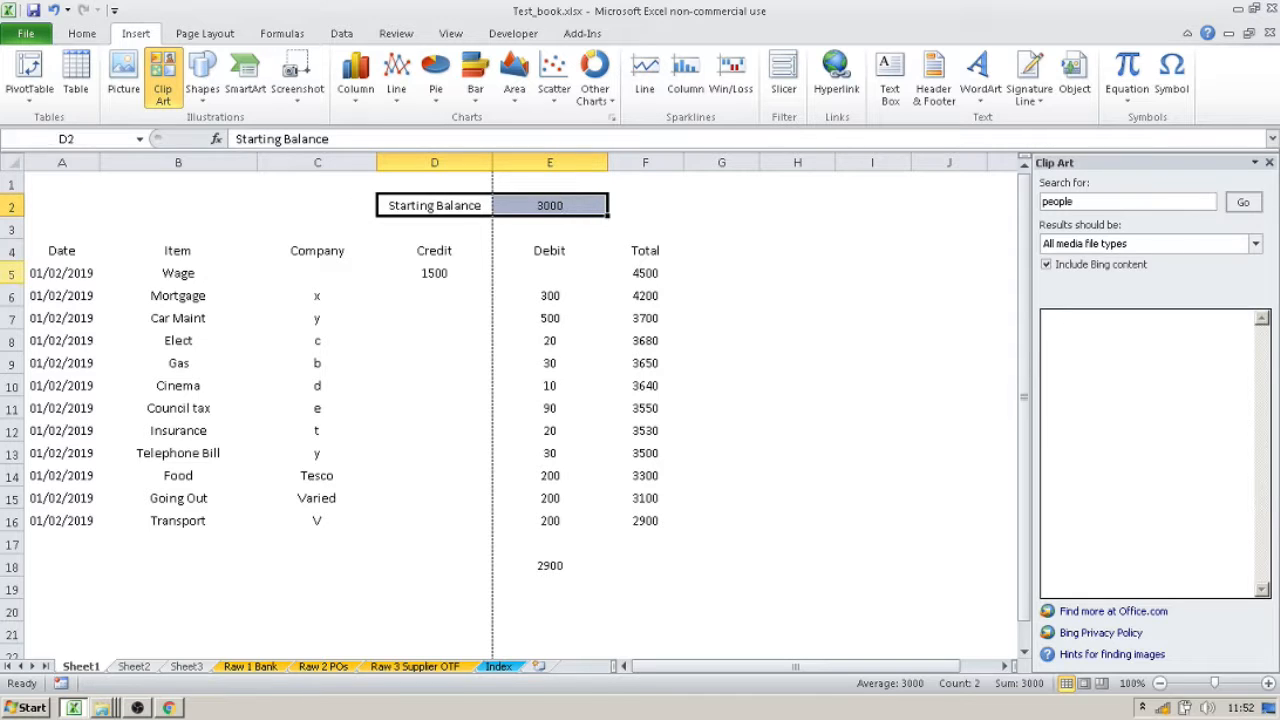
{"action": "left_click_drag", "start_coordinate": [88, 250], "coordinate": [614, 249]}
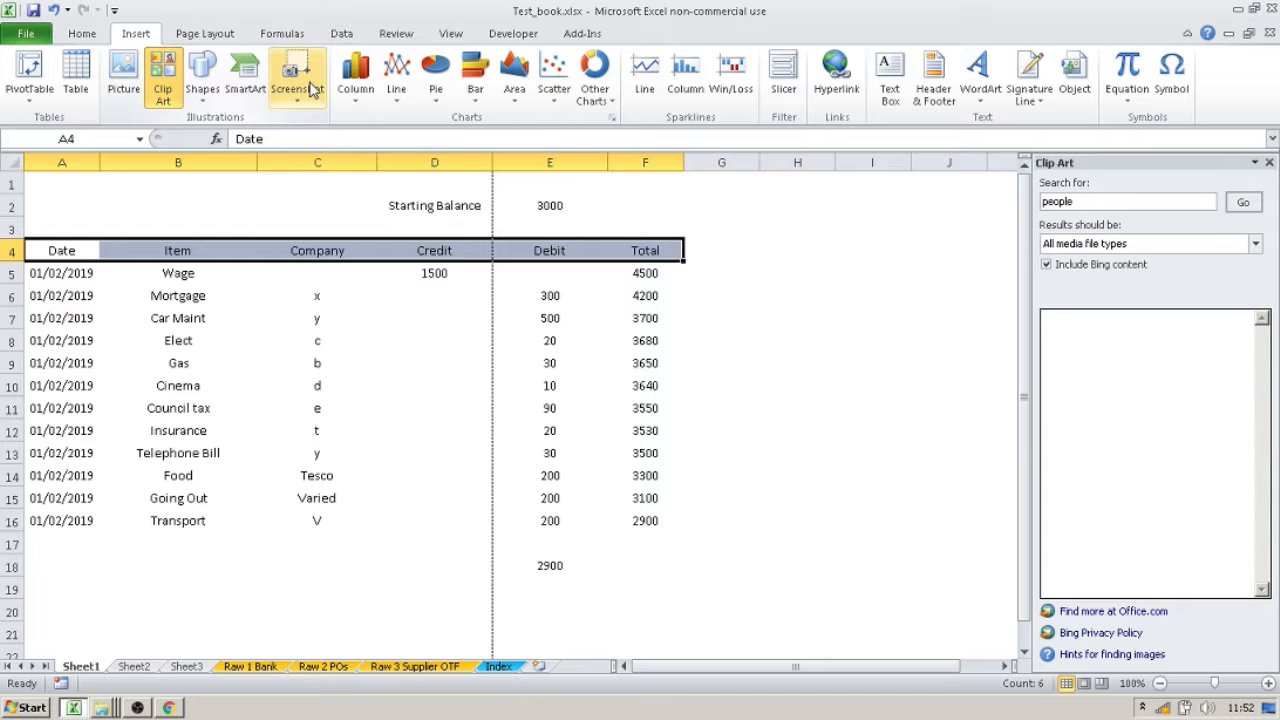
{"action": "left_click", "coordinate": [110, 320]}
{"action": "left_click_drag", "start_coordinate": [50, 248], "coordinate": [634, 245]}
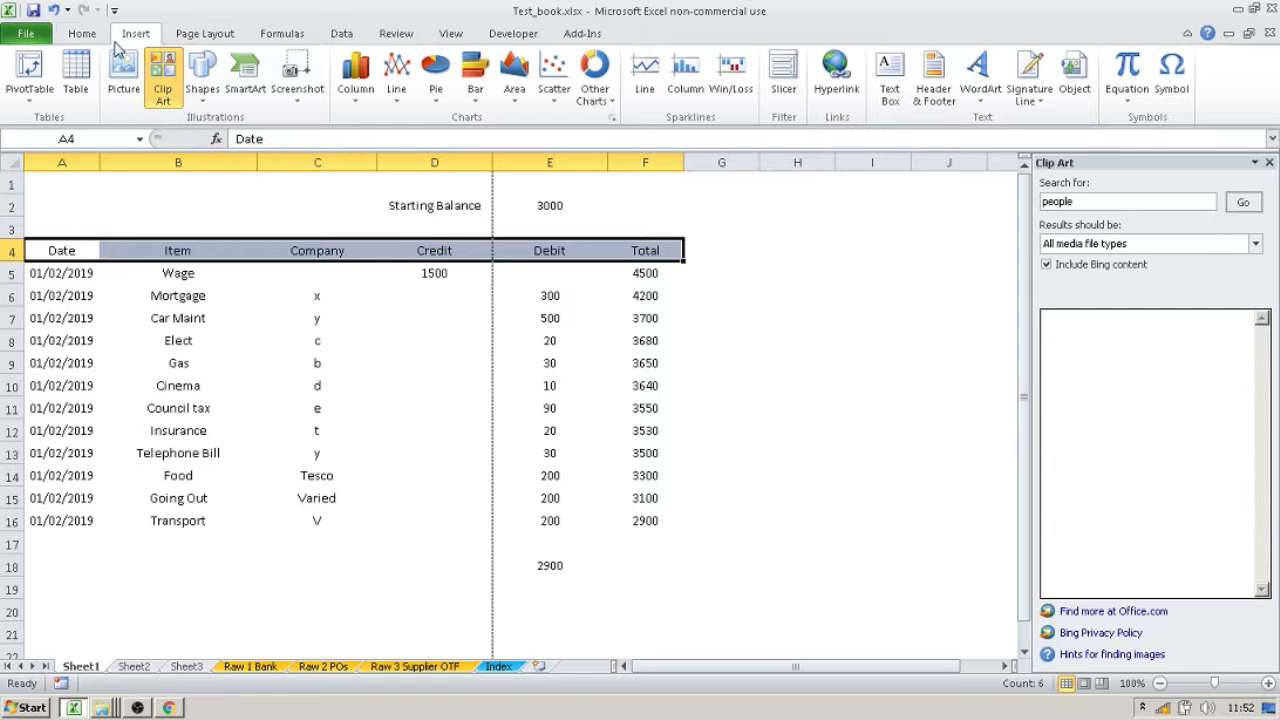
{"action": "left_click", "coordinate": [87, 36]}
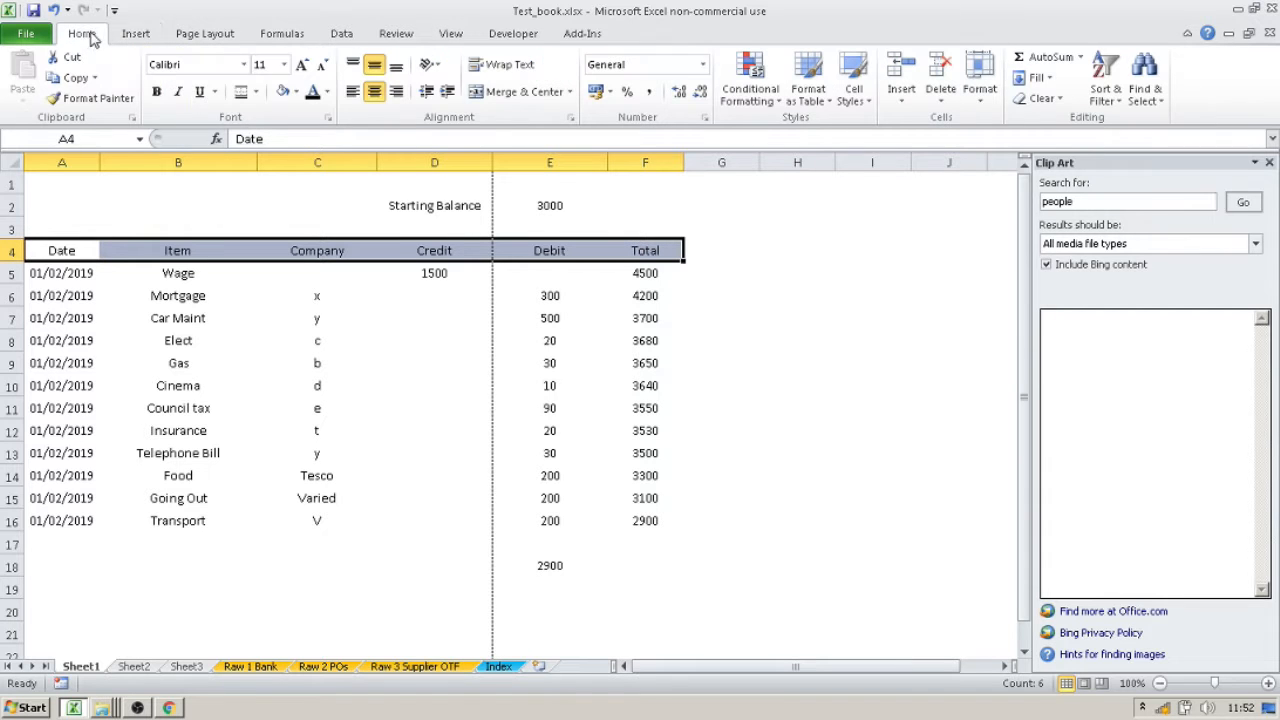
{"action": "left_click", "coordinate": [294, 92]}
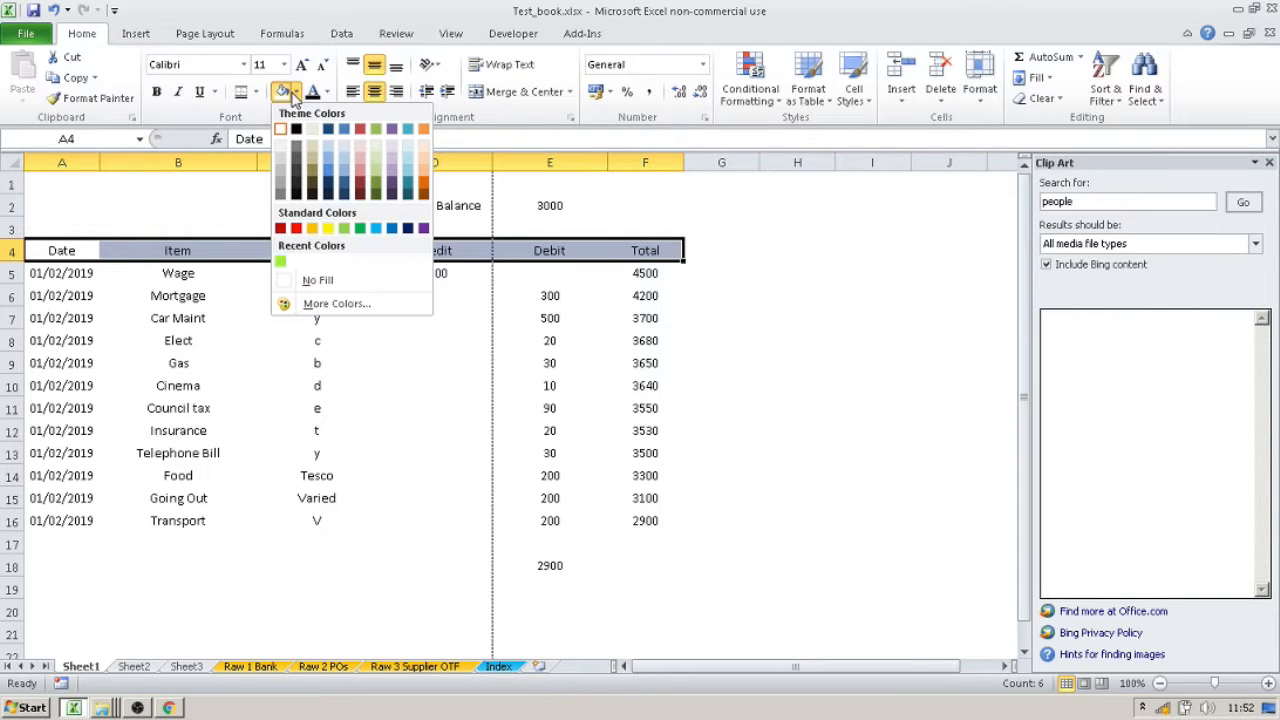
{"action": "left_click", "coordinate": [409, 184]}
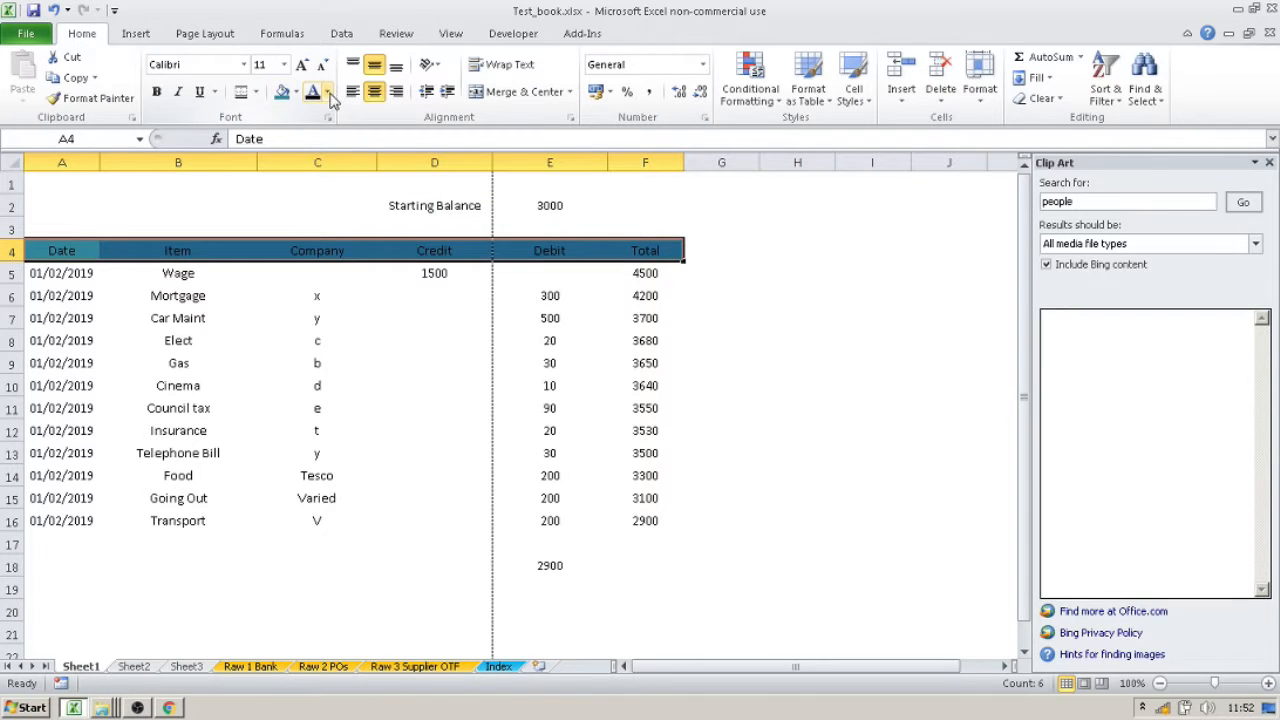
Set the font colour of the header row A4:F4 to white.
{"action": "left_click", "coordinate": [329, 91]}
{"action": "left_click", "coordinate": [314, 153]}
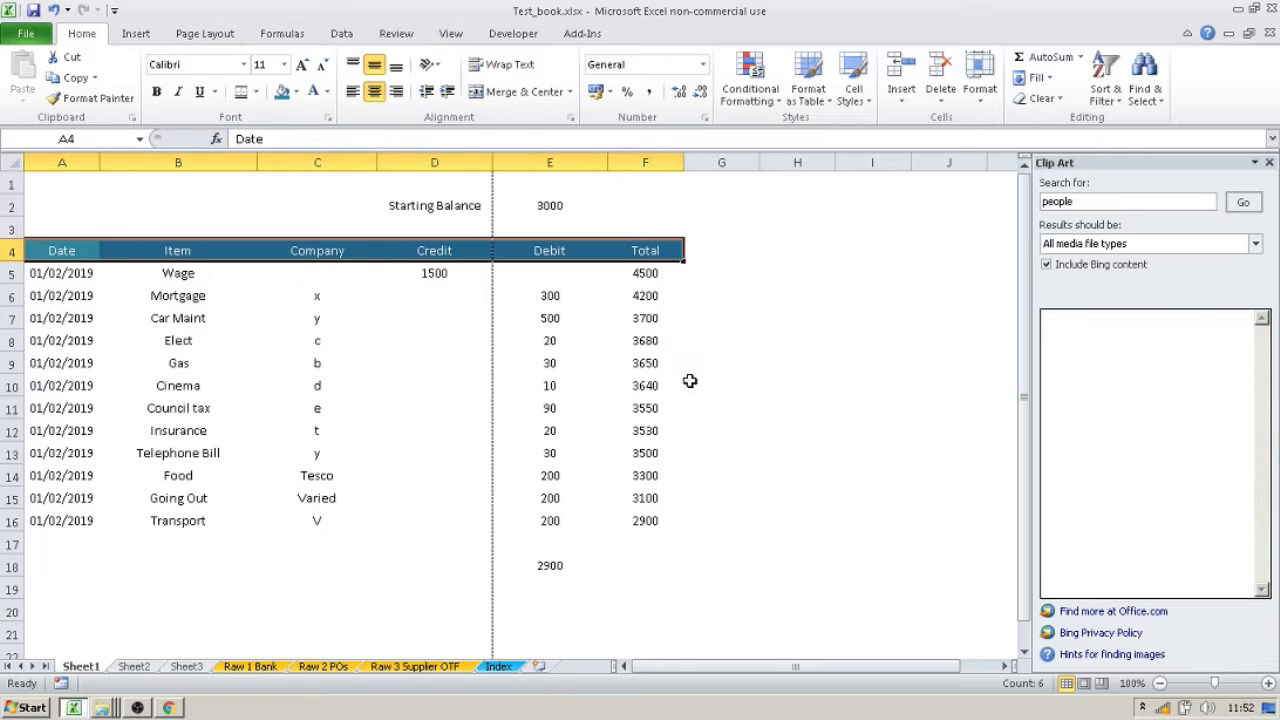
{"action": "left_click", "coordinate": [765, 388]}
Fill the Wage row A5:F5 with the lightest aqua tint and the Mortgage row A6:F6 with a slightly darker aqua tint.
{"action": "left_click_drag", "start_coordinate": [38, 272], "coordinate": [612, 264]}
{"action": "left_click_drag", "start_coordinate": [55, 275], "coordinate": [648, 274]}
{"action": "left_click", "coordinate": [296, 91]}
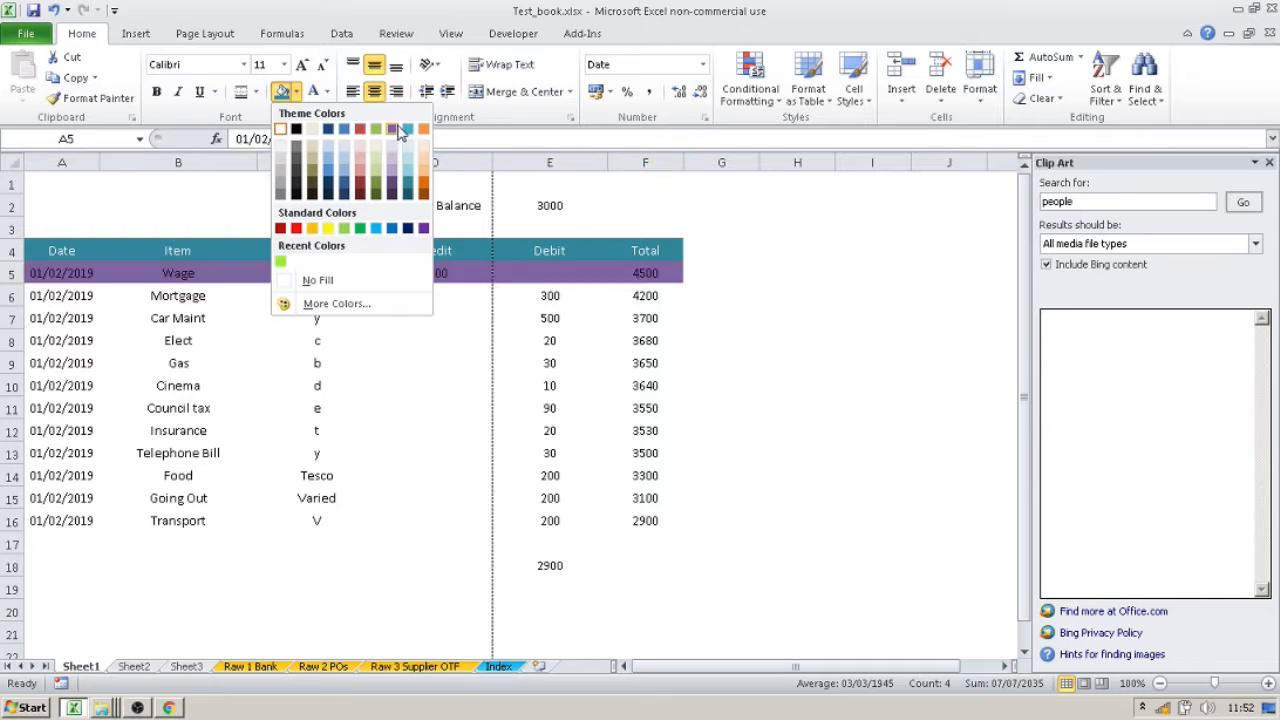
{"action": "left_click", "coordinate": [412, 145]}
{"action": "left_click_drag", "start_coordinate": [52, 297], "coordinate": [648, 296]}
{"action": "left_click", "coordinate": [296, 91]}
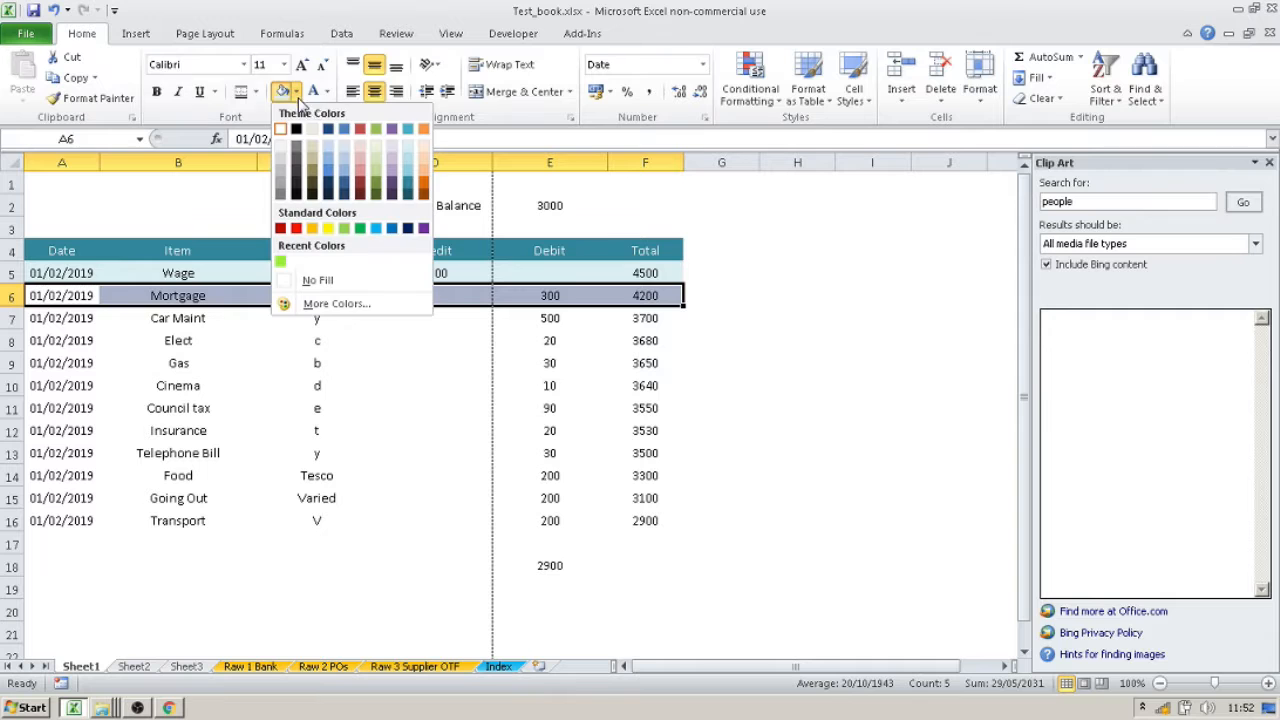
{"action": "left_click", "coordinate": [408, 172]}
{"action": "left_click", "coordinate": [430, 382]}
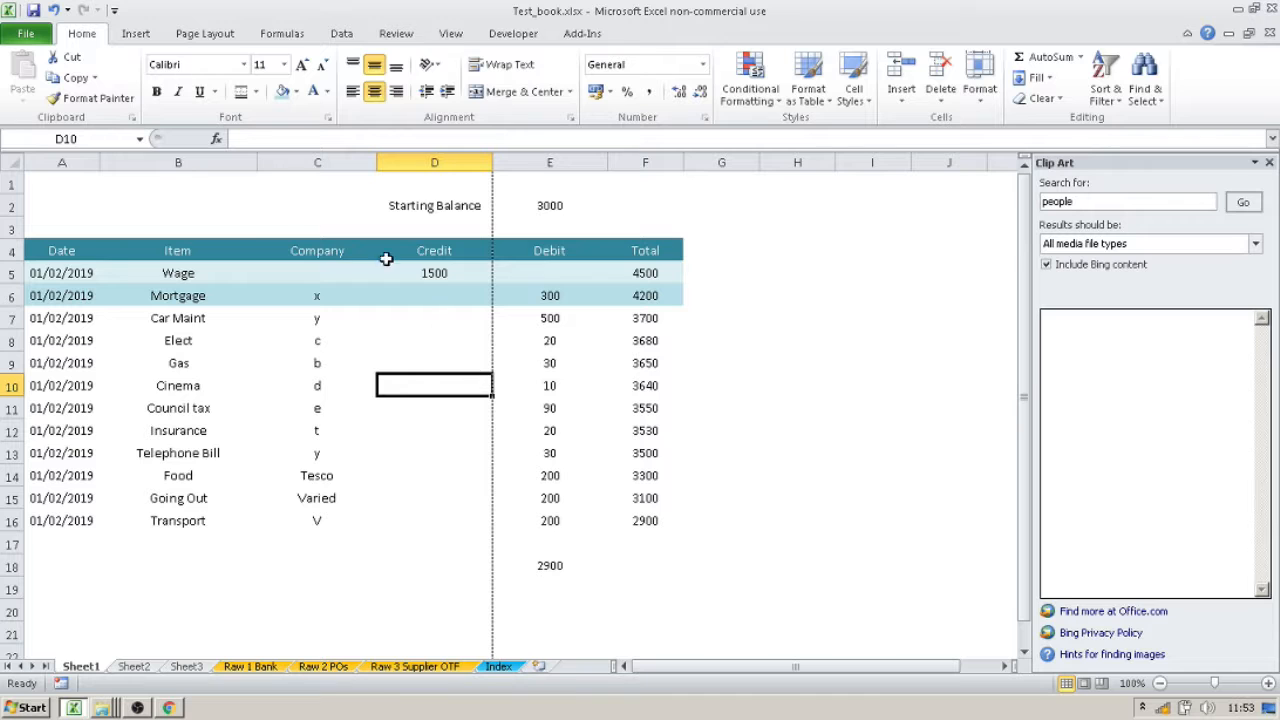
Copy the formatting of rows 5 and 6 onto rows 7 to 16 with Format Painter to band the whole table.
{"action": "left_click_drag", "start_coordinate": [14, 273], "coordinate": [8, 295]}
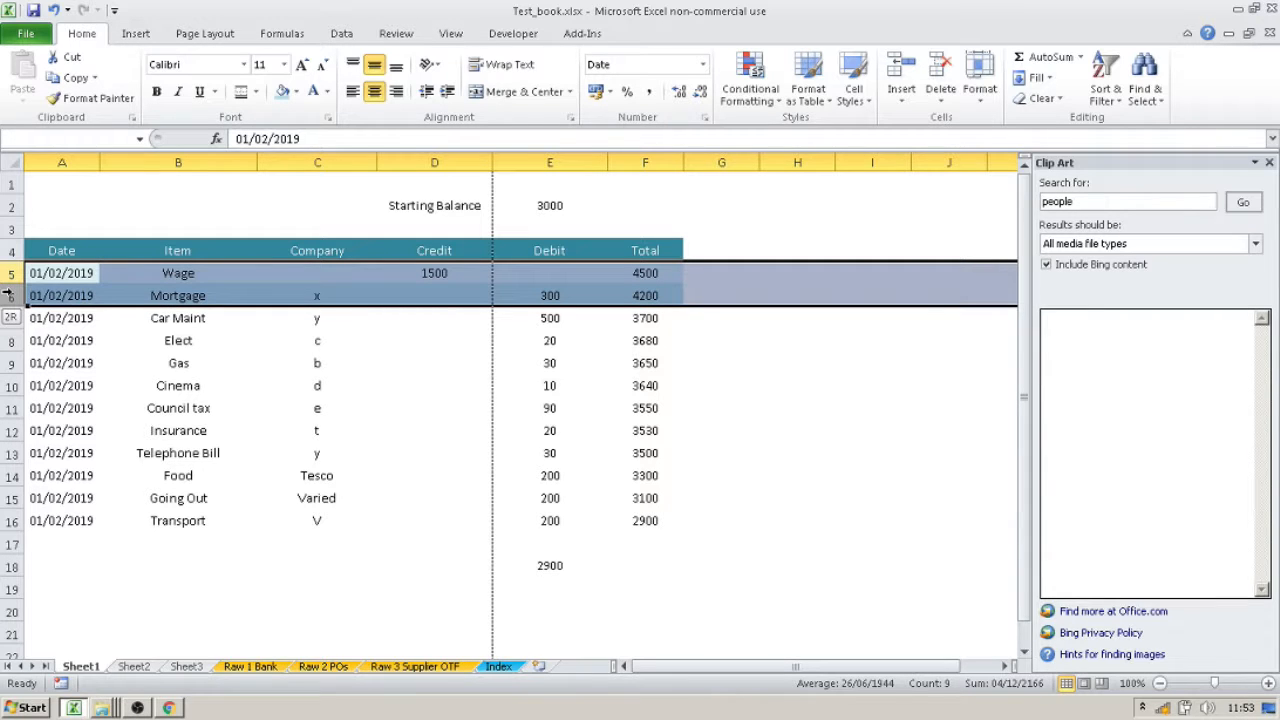
{"action": "left_click", "coordinate": [88, 99]}
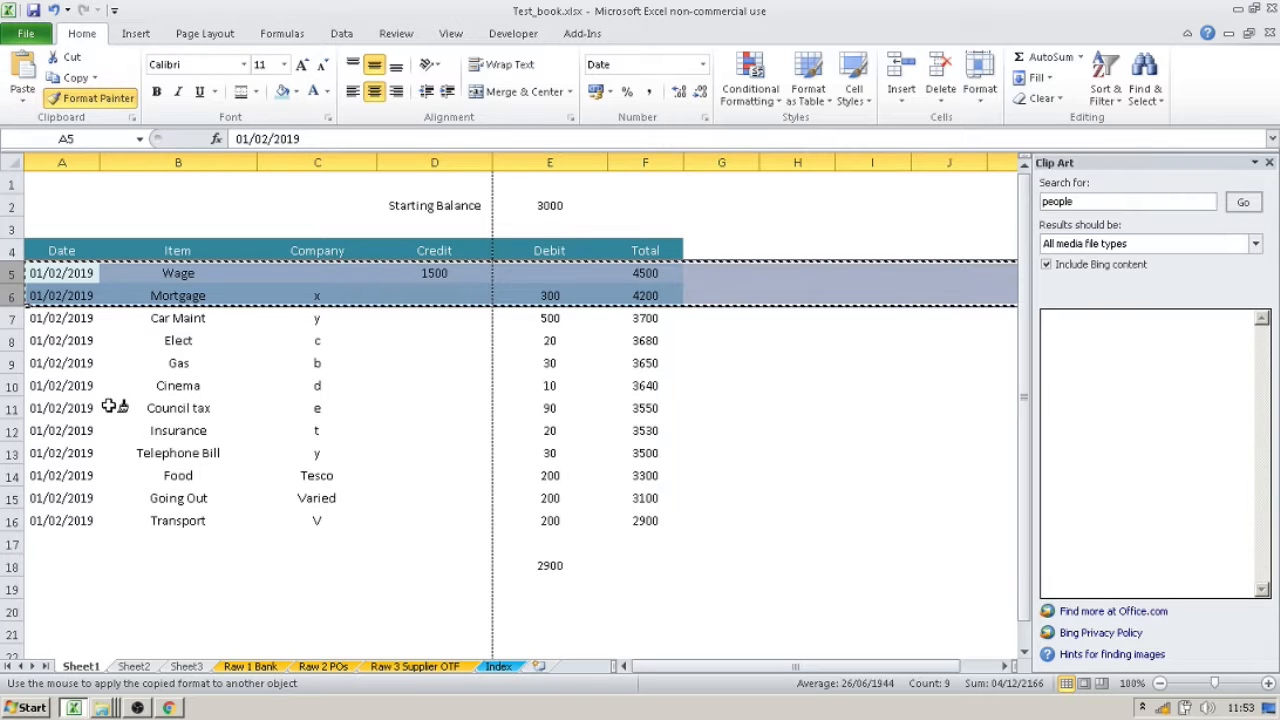
{"action": "mouse_move", "coordinate": [12, 318]}
{"action": "left_mouse_down"}
{"action": "mouse_move", "coordinate": [127, 500]}
{"action": "mouse_move", "coordinate": [123, 518]}
{"action": "left_mouse_up"}
{"action": "left_click", "coordinate": [389, 497]}
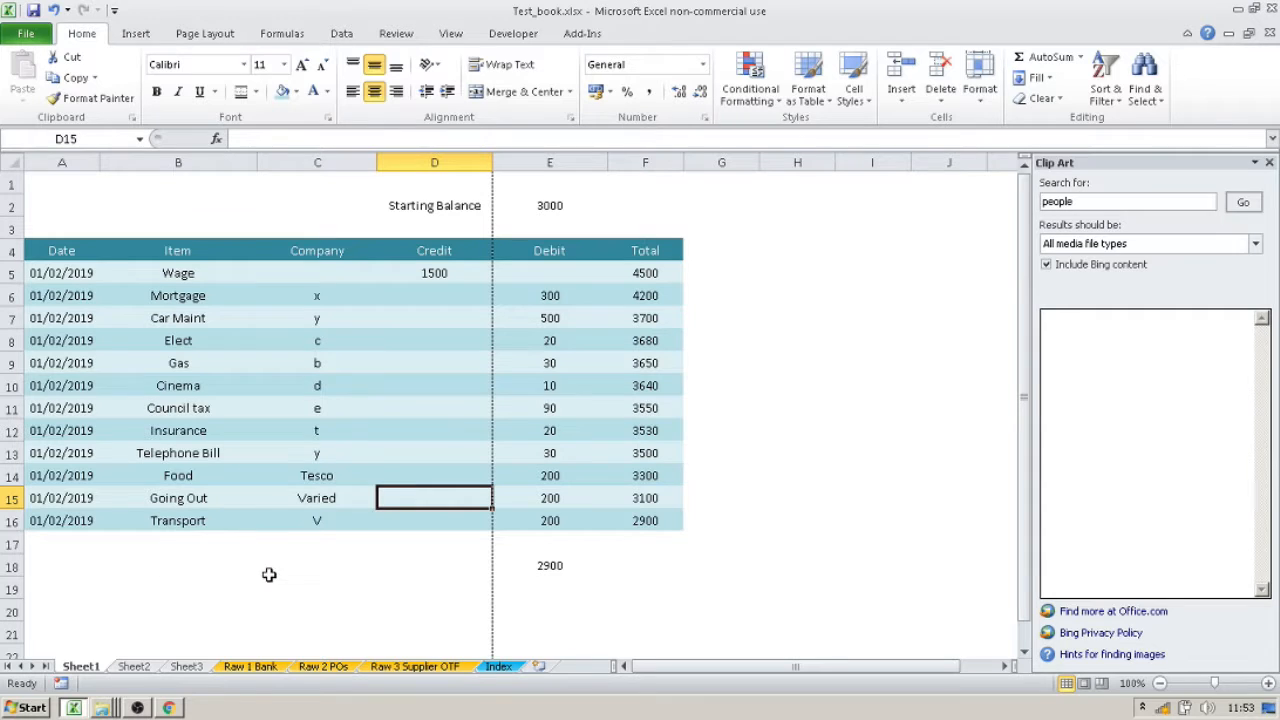
{"action": "left_click", "coordinate": [269, 574]}
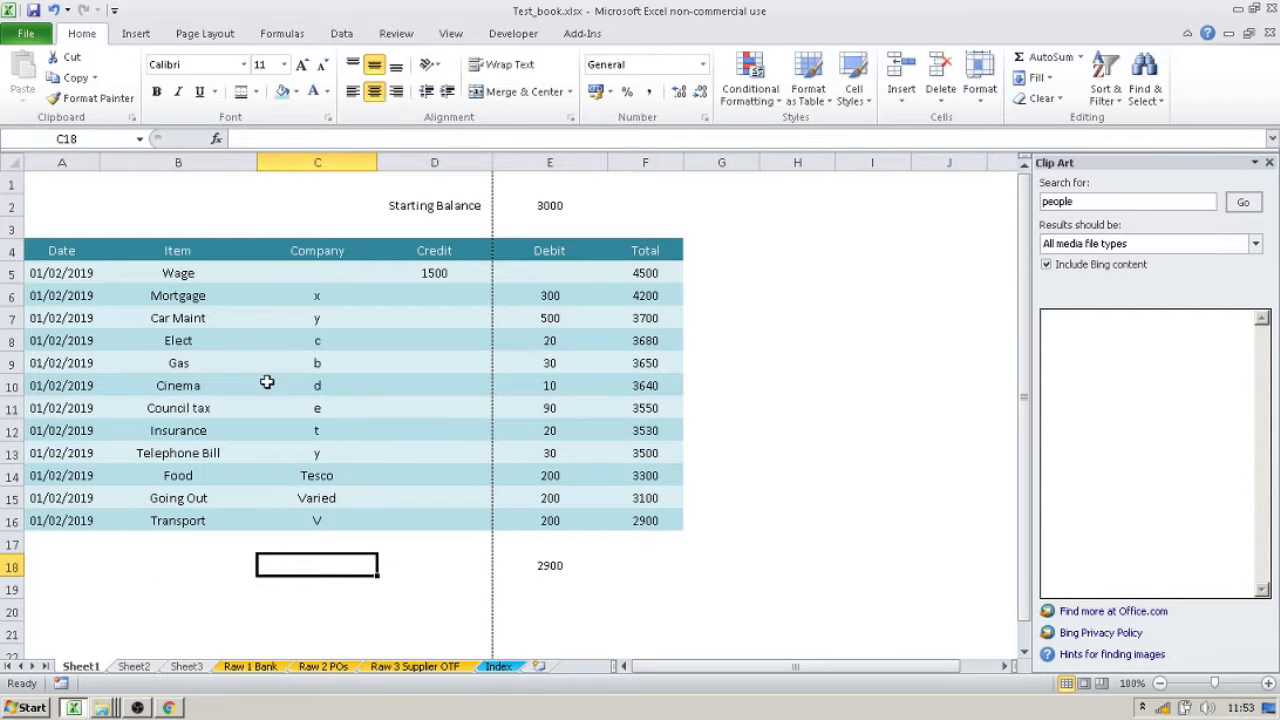
Left-align the contents of column B, the Item column.
{"action": "left_click", "coordinate": [184, 160]}
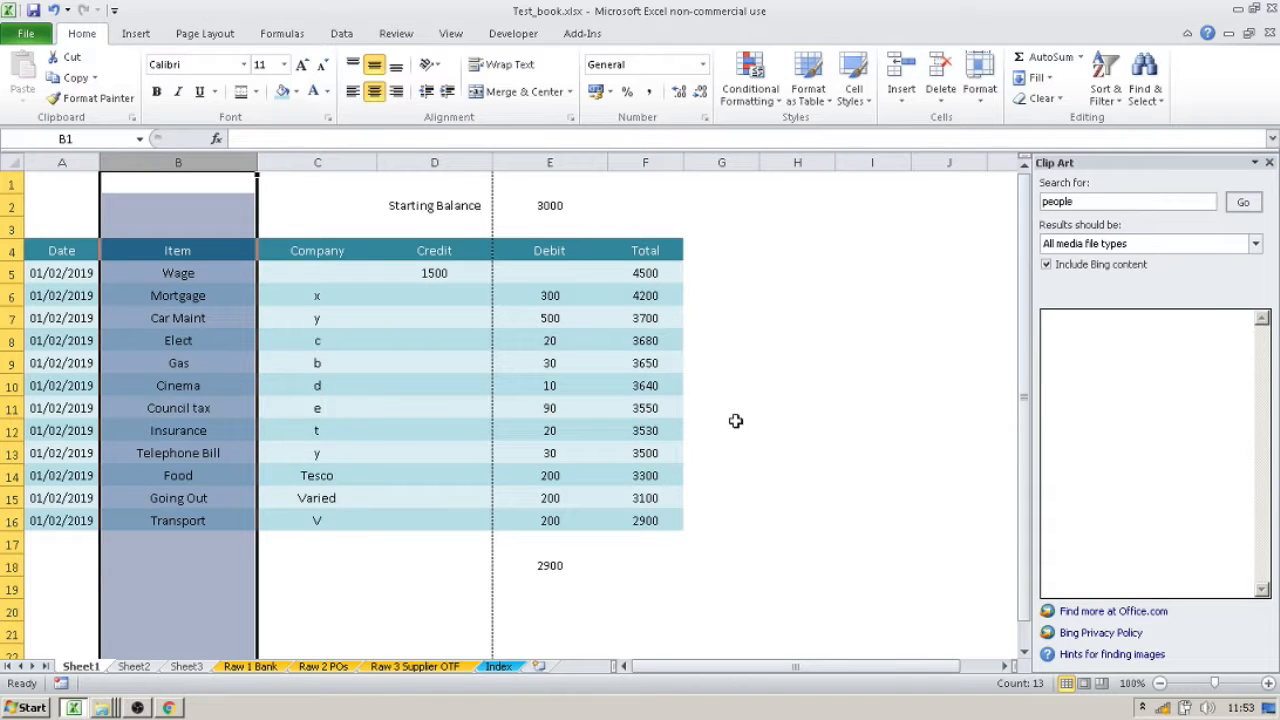
{"action": "left_click", "coordinate": [351, 93]}
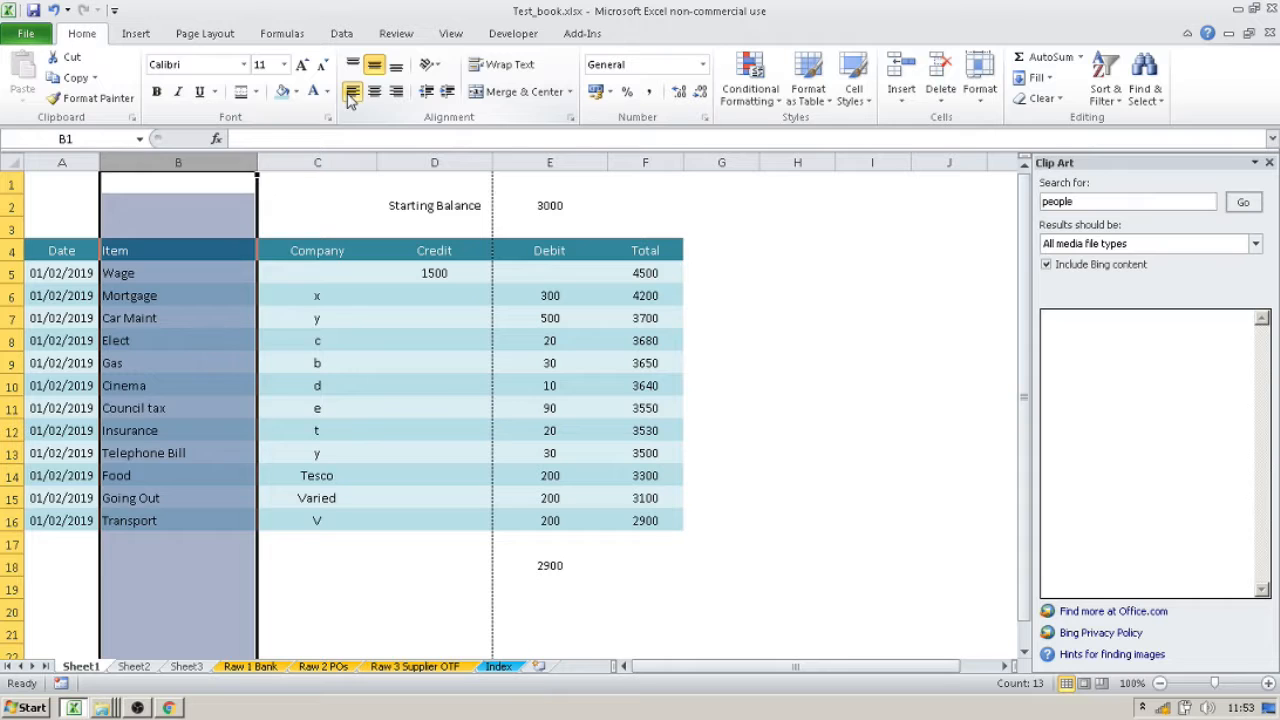
{"action": "left_click", "coordinate": [313, 340]}
Widen the Date column A to 16.14.
{"action": "left_click_drag", "start_coordinate": [100, 163], "coordinate": [134, 163]}
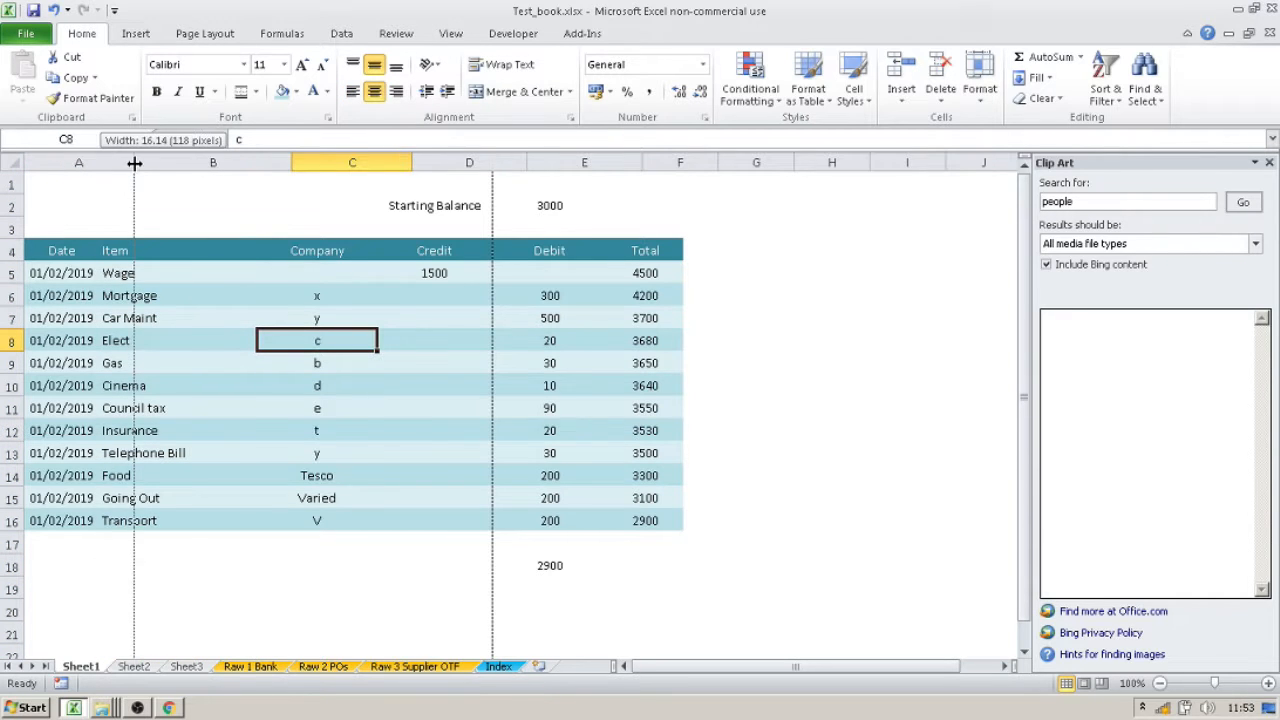
{"action": "left_click", "coordinate": [355, 316]}
{"action": "left_click", "coordinate": [195, 231]}
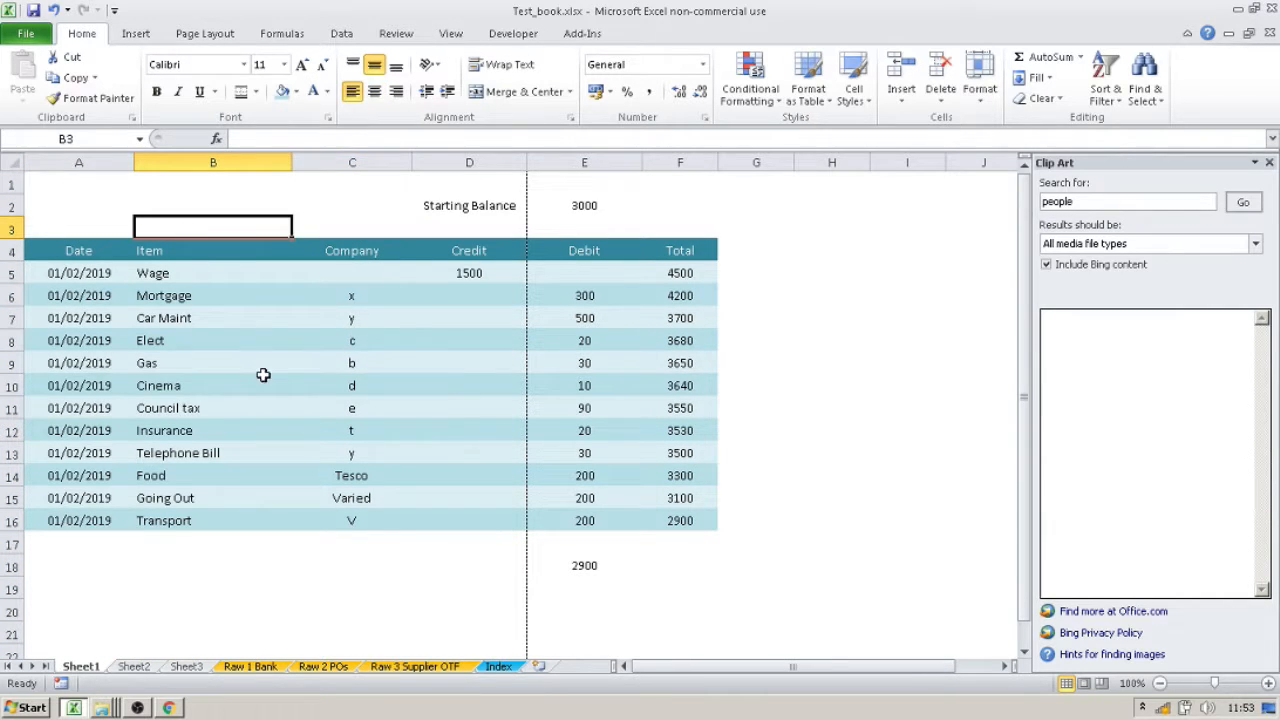
{"action": "left_click", "coordinate": [242, 299]}
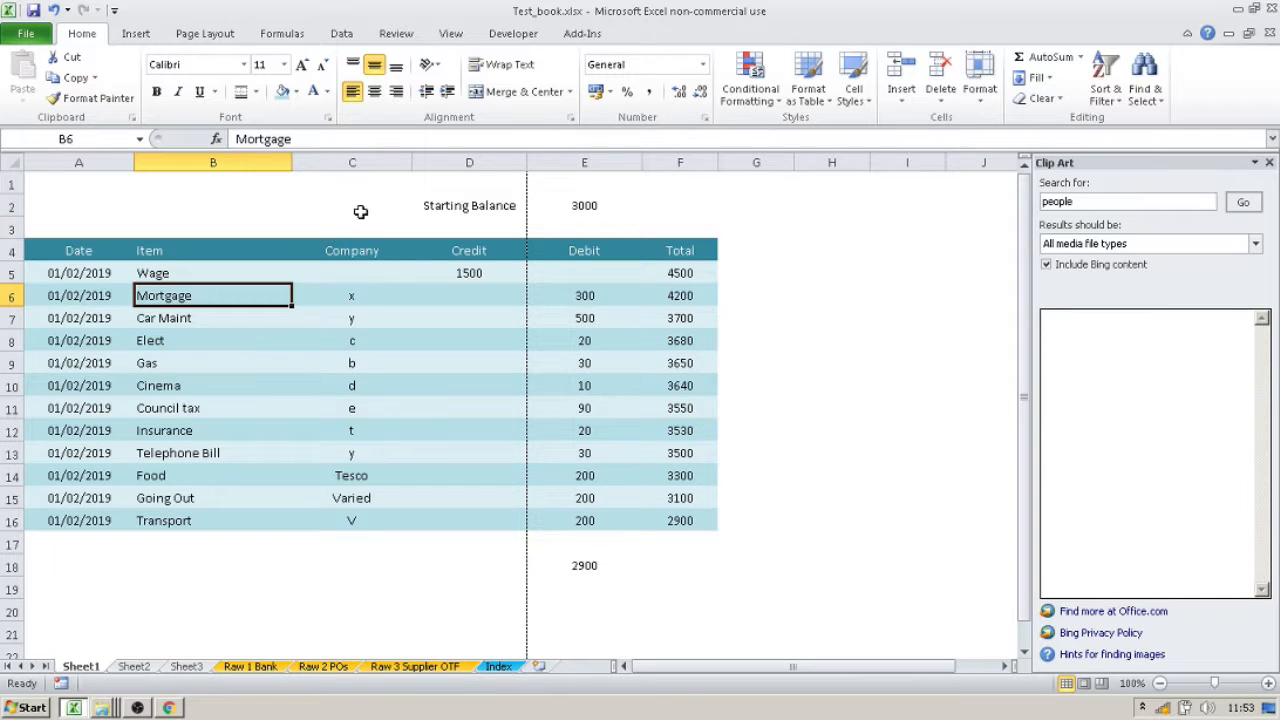
Centre the contents of the Company to Total columns, C4:F16.
{"action": "left_click_drag", "start_coordinate": [372, 257], "coordinate": [708, 520]}
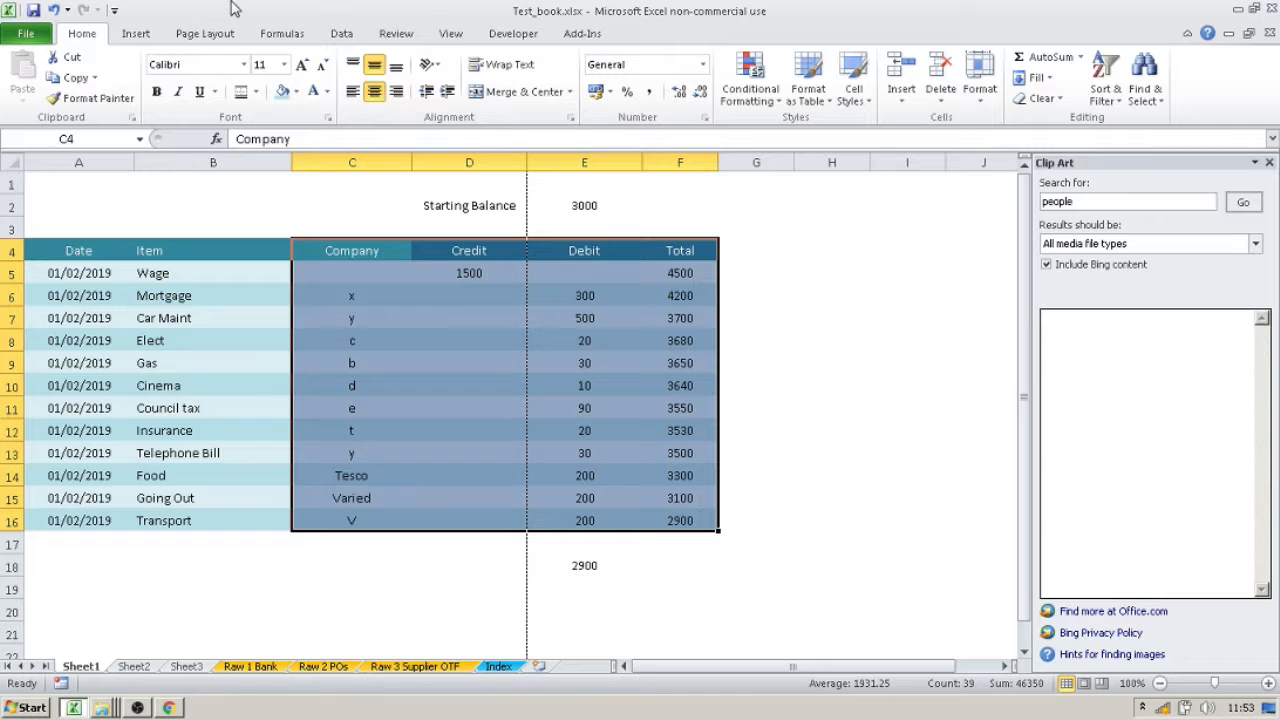
{"action": "left_click", "coordinate": [375, 90]}
{"action": "left_click", "coordinate": [375, 90]}
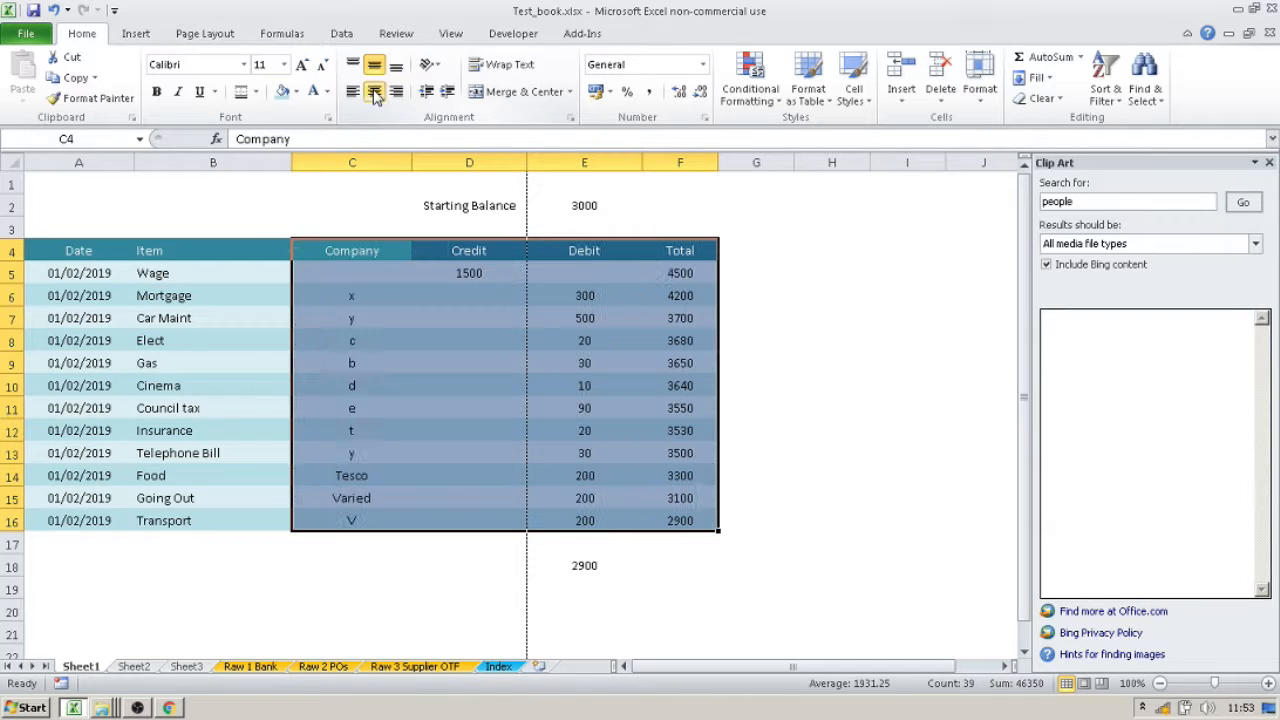
{"action": "left_click", "coordinate": [469, 430]}
Increase the height of rows 5 to 16 evenly.
{"action": "left_click_drag", "start_coordinate": [15, 274], "coordinate": [107, 520]}
{"action": "left_click_drag", "start_coordinate": [12, 284], "coordinate": [12, 300]}
{"action": "left_click", "coordinate": [180, 333]}
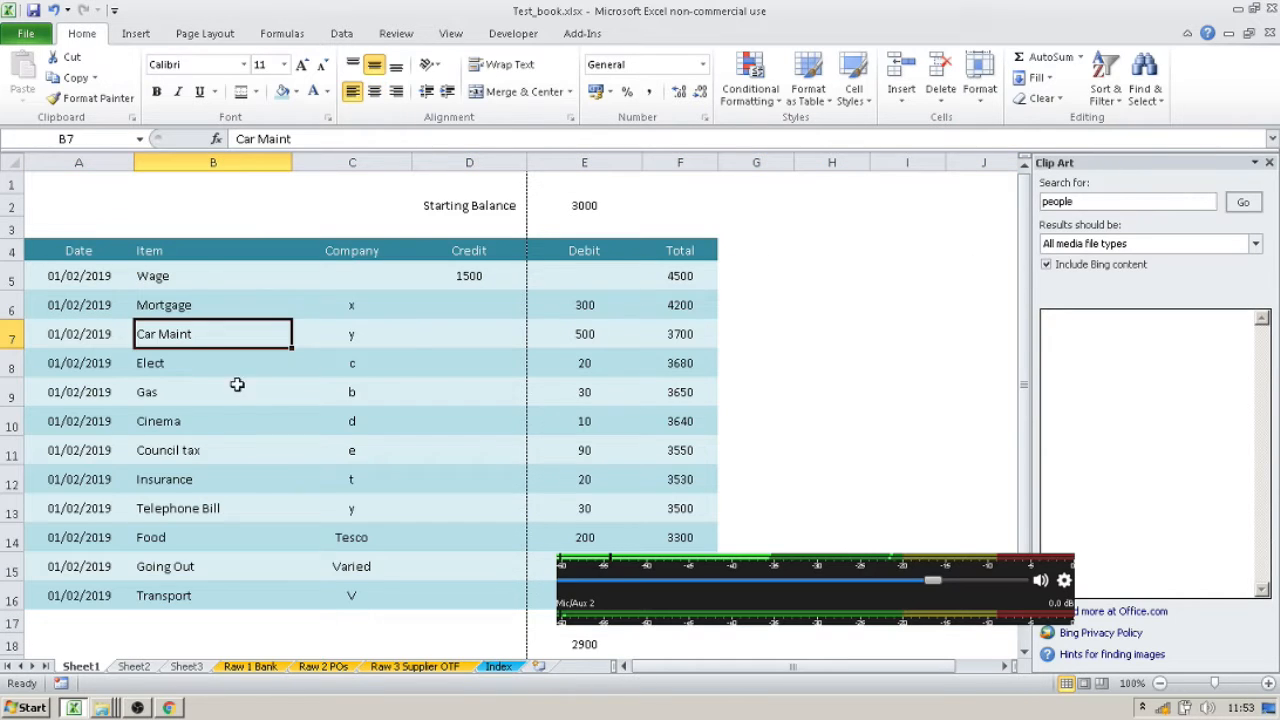
Examine the taller table rows from the header down to the closing balance.
{"action": "left_click", "coordinate": [342, 338]}
{"action": "scroll", "coordinate": [340, 336], "scroll_direction": "down", "scroll_amount": 3}
{"action": "scroll", "coordinate": [340, 336], "scroll_direction": "up", "scroll_amount": 3}
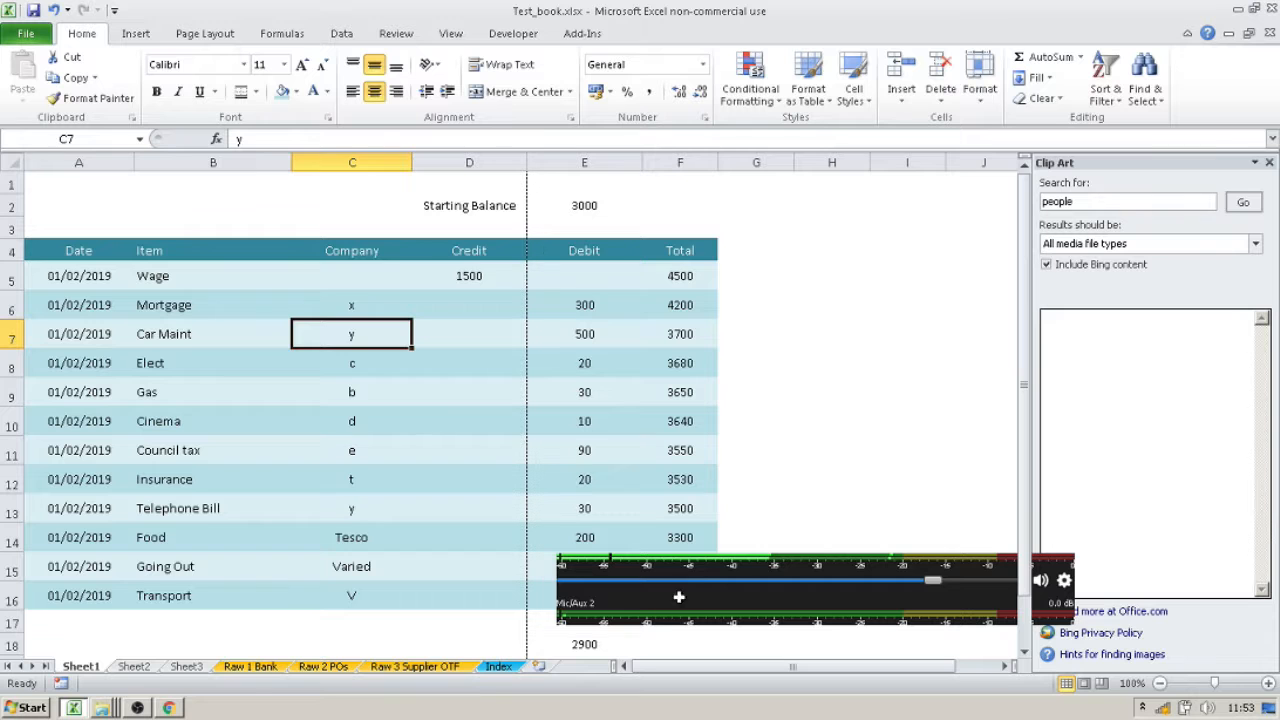
{"action": "left_click", "coordinate": [714, 599]}
{"action": "left_click", "coordinate": [806, 509]}
{"action": "scroll", "coordinate": [666, 415], "scroll_direction": "down", "scroll_amount": 3}
{"action": "scroll", "coordinate": [666, 403], "scroll_direction": "up", "scroll_amount": 3}
{"action": "left_click", "coordinate": [349, 428]}
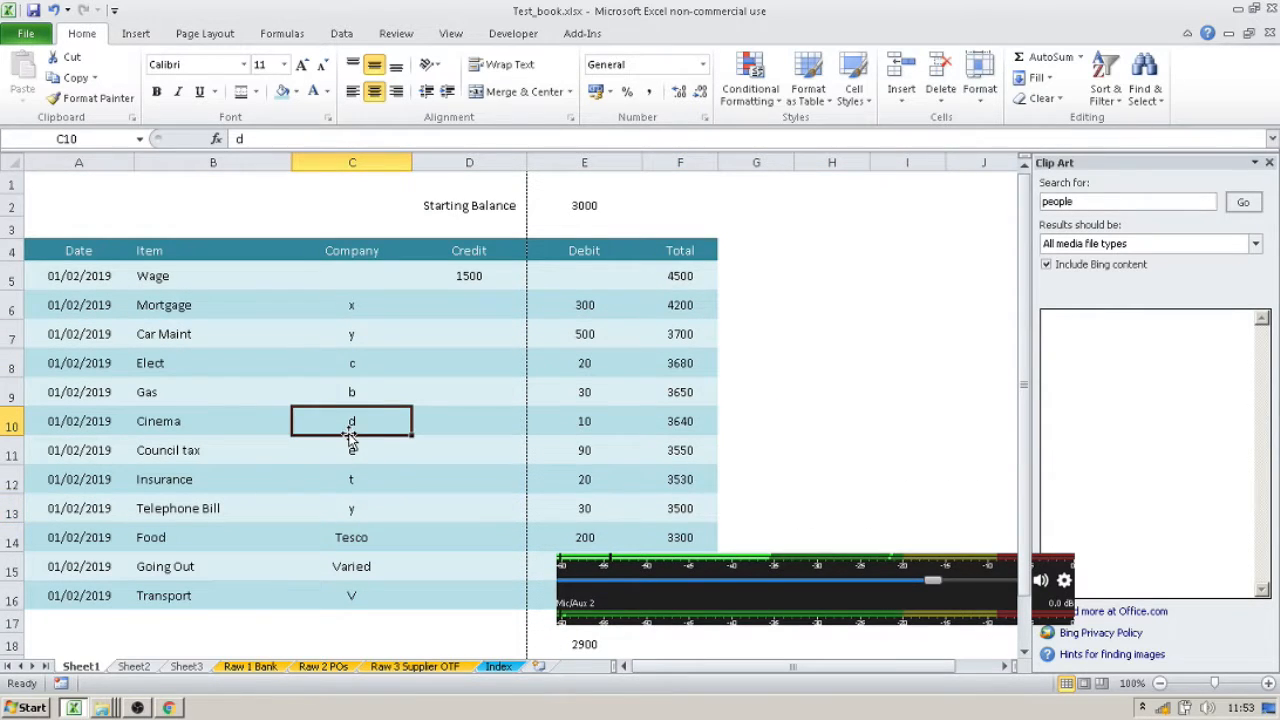
{"action": "scroll", "coordinate": [349, 436], "scroll_direction": "down", "scroll_amount": 2}
{"action": "left_click", "coordinate": [660, 423]}
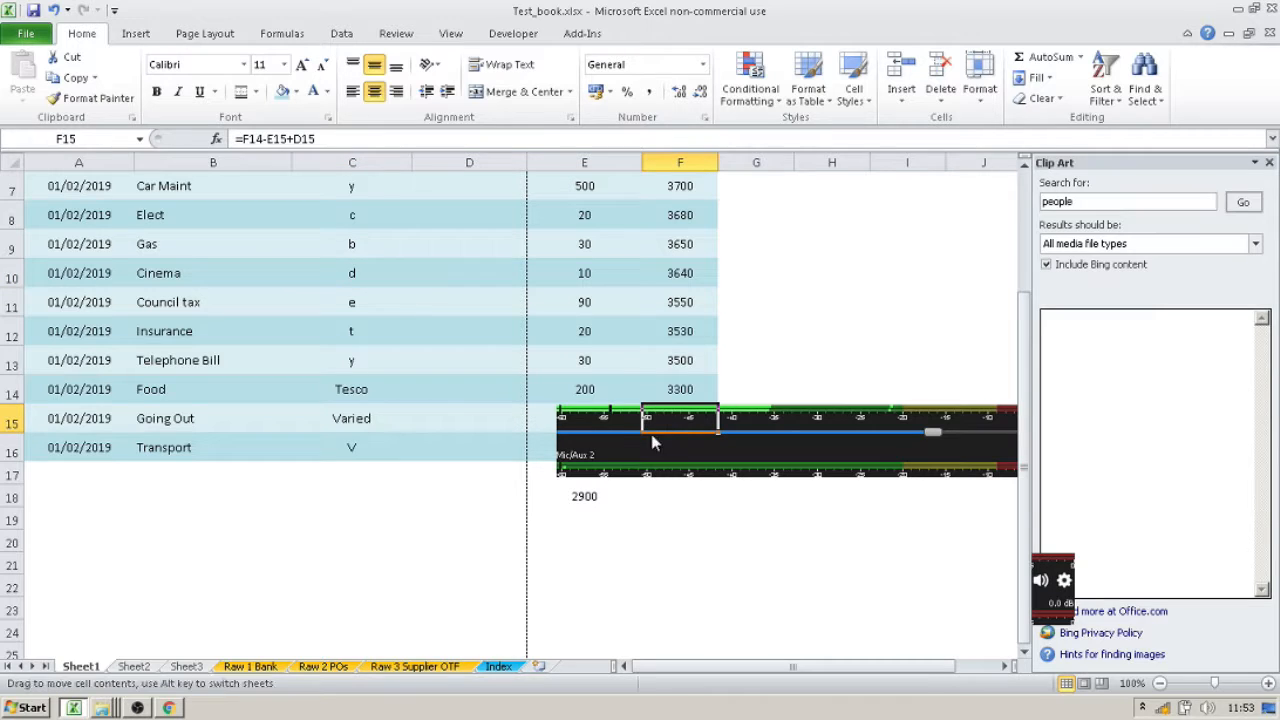
Undo the last row height change on rows 5 to 16.
{"action": "key", "text": "ctrl+z"}
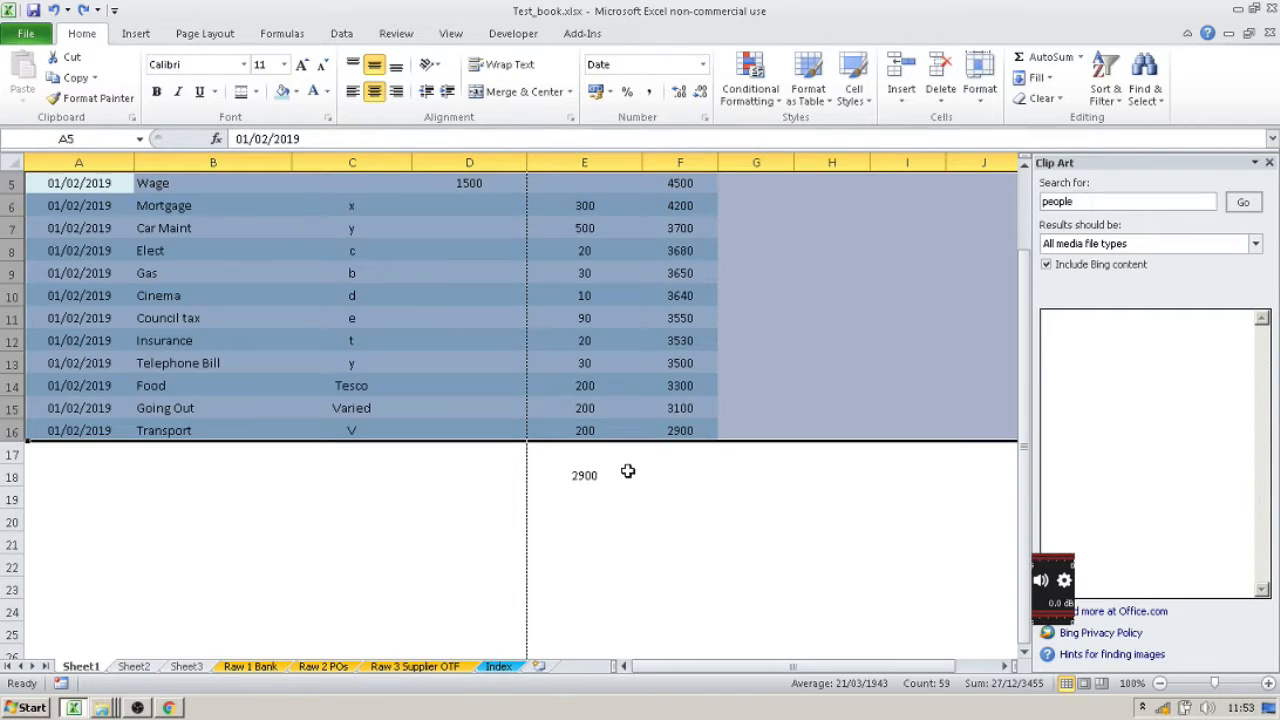
{"action": "left_click", "coordinate": [628, 471]}
{"action": "scroll", "coordinate": [603, 467], "scroll_direction": "up", "scroll_amount": 2}
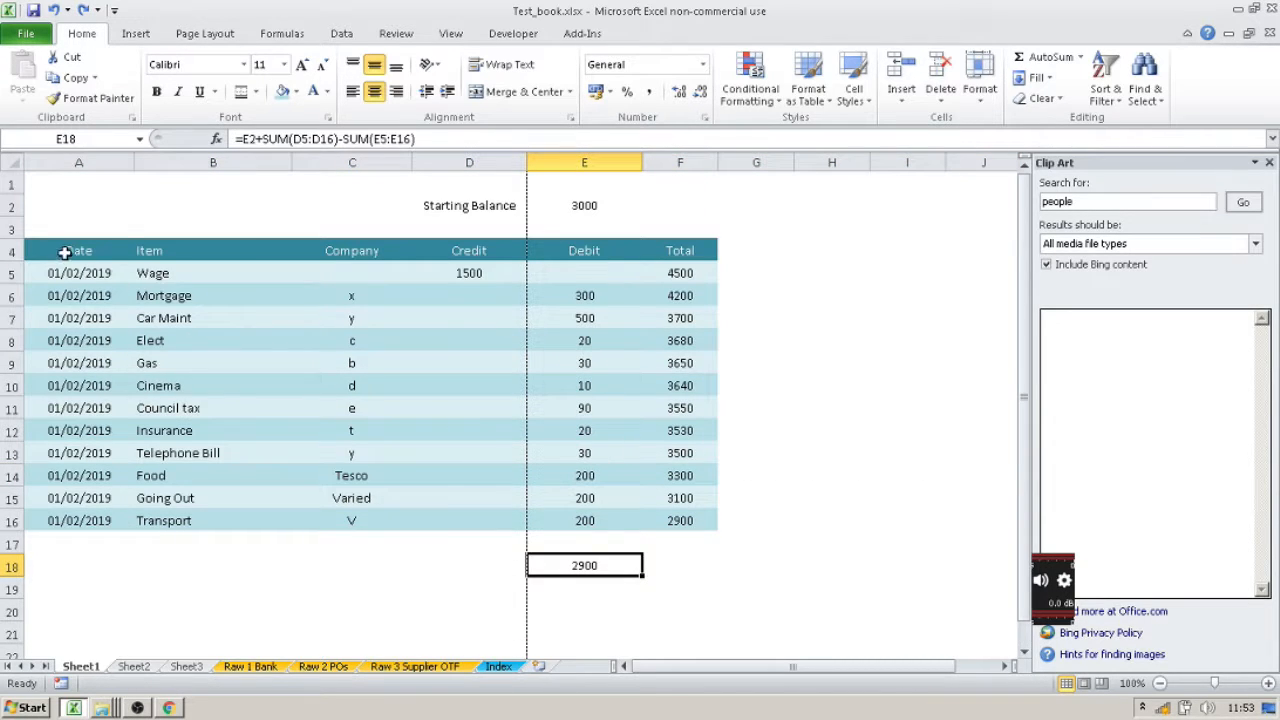
Select the transaction cells A5:F16 and increase the height of row 5.
{"action": "left_click_drag", "start_coordinate": [47, 282], "coordinate": [678, 519]}
{"action": "left_click_drag", "start_coordinate": [8, 284], "coordinate": [8, 298]}
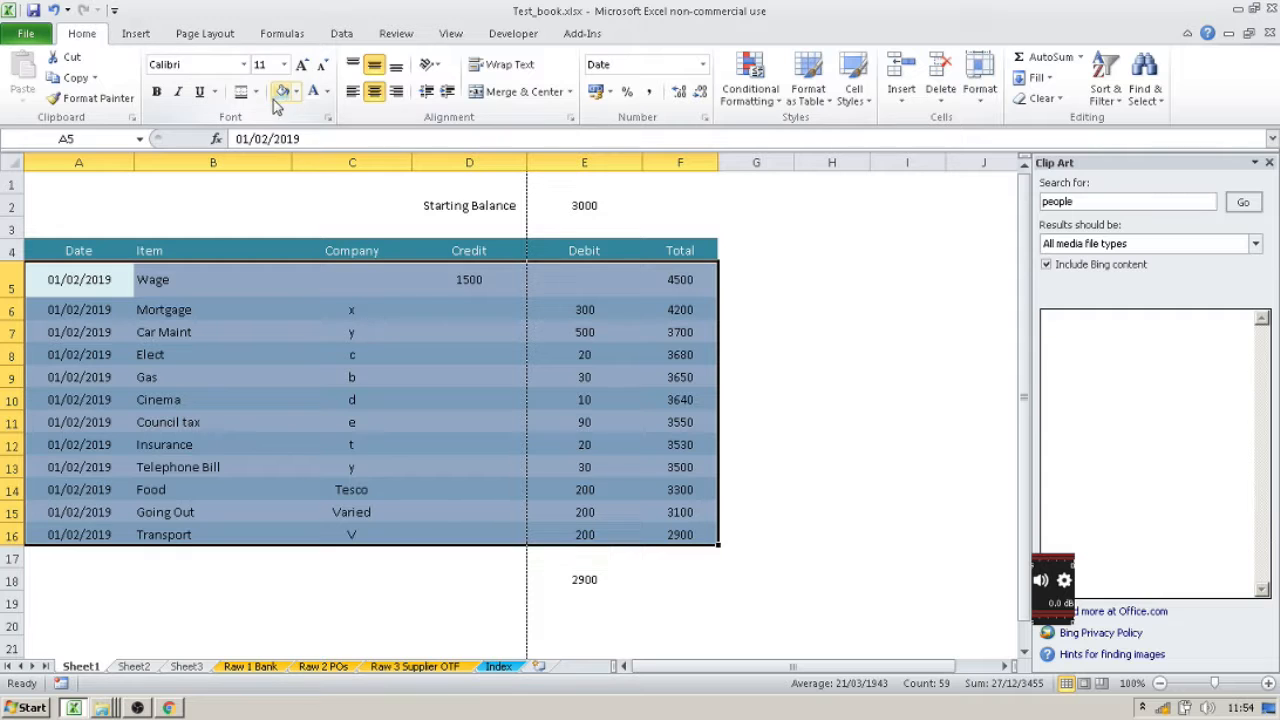
Set the font of A5:F16 to Verdana, size 9, and widen the Date column slightly.
{"action": "left_click", "coordinate": [243, 64]}
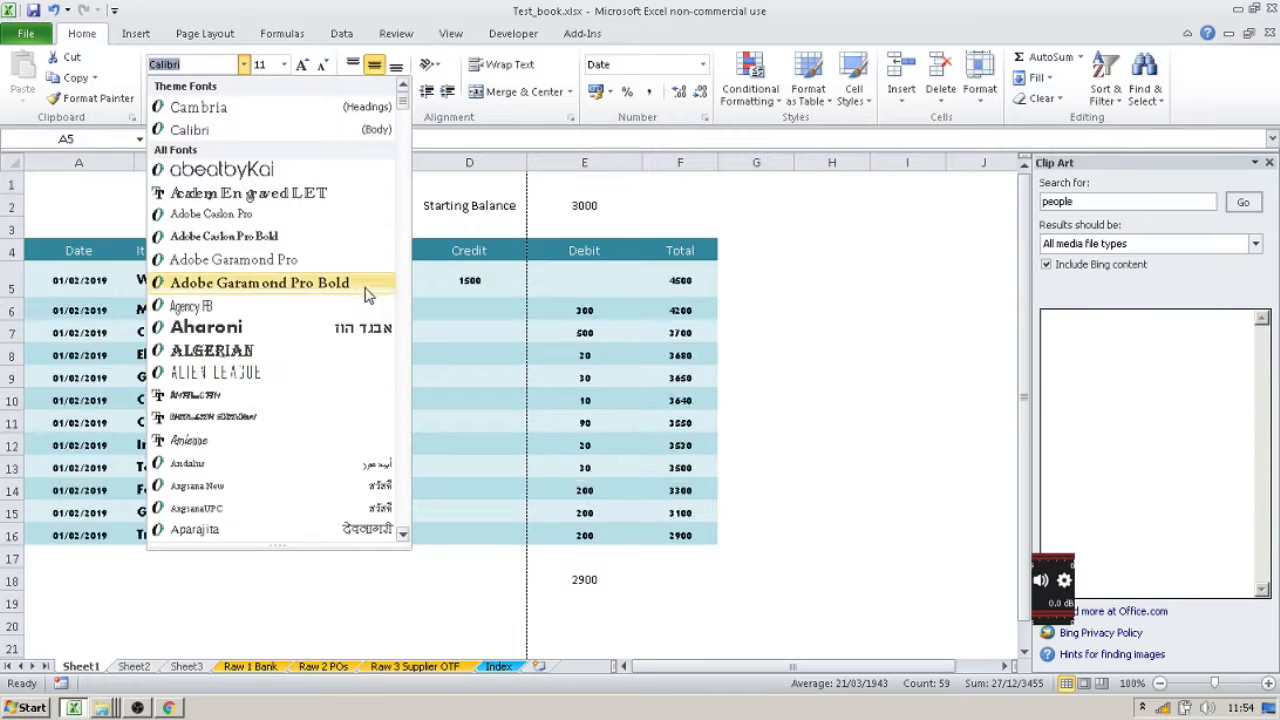
{"action": "scroll", "coordinate": [403, 108], "scroll_direction": "down", "scroll_amount": 3}
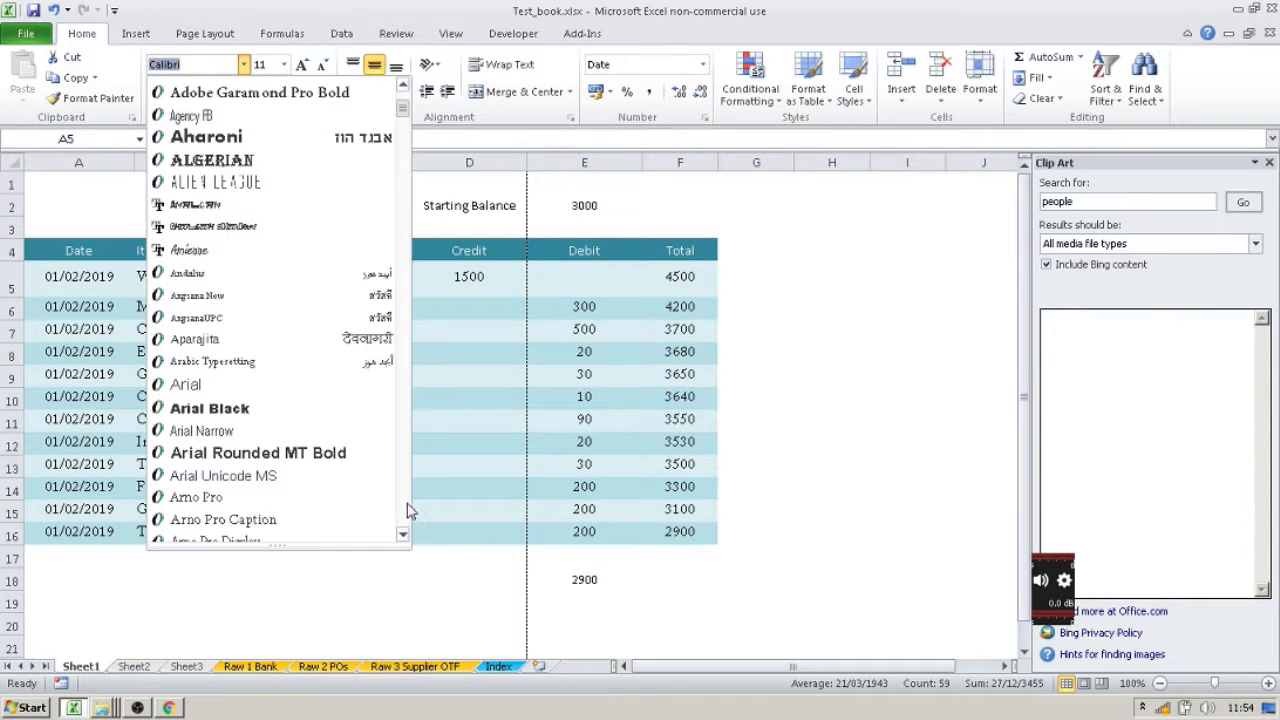
{"action": "scroll", "coordinate": [403, 534], "scroll_direction": "down", "scroll_amount": 20}
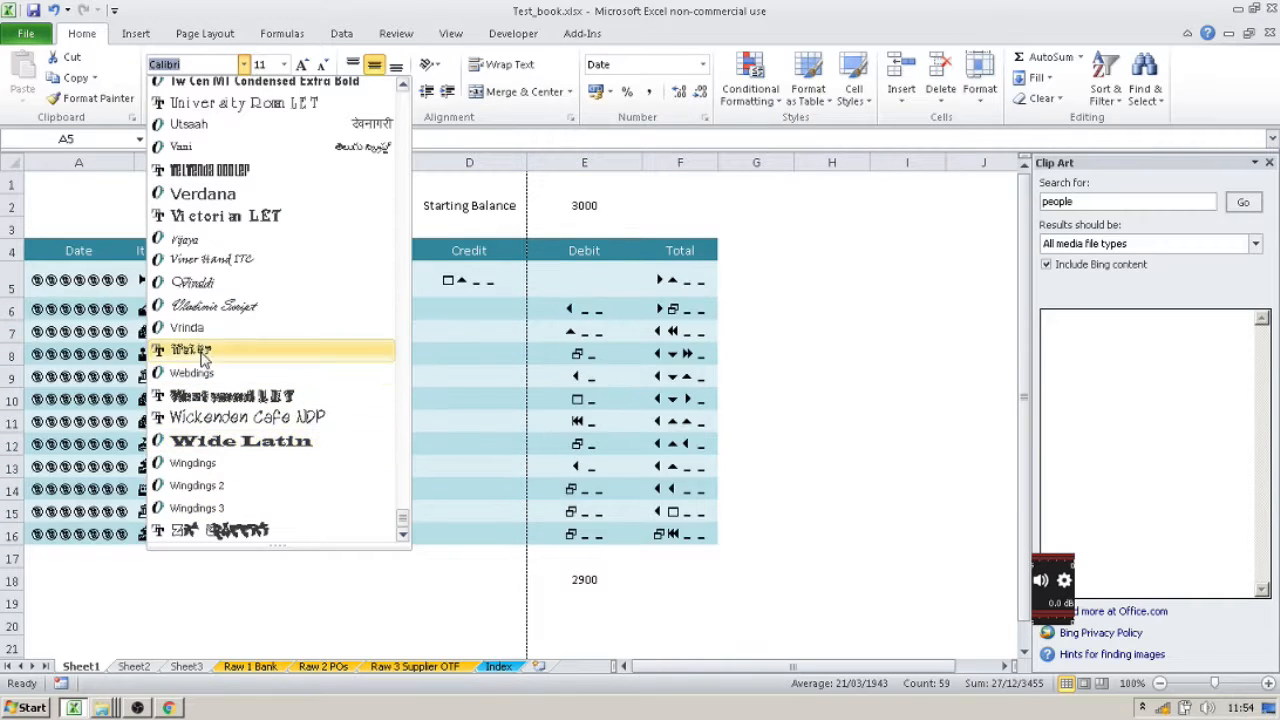
{"action": "left_click", "coordinate": [213, 200]}
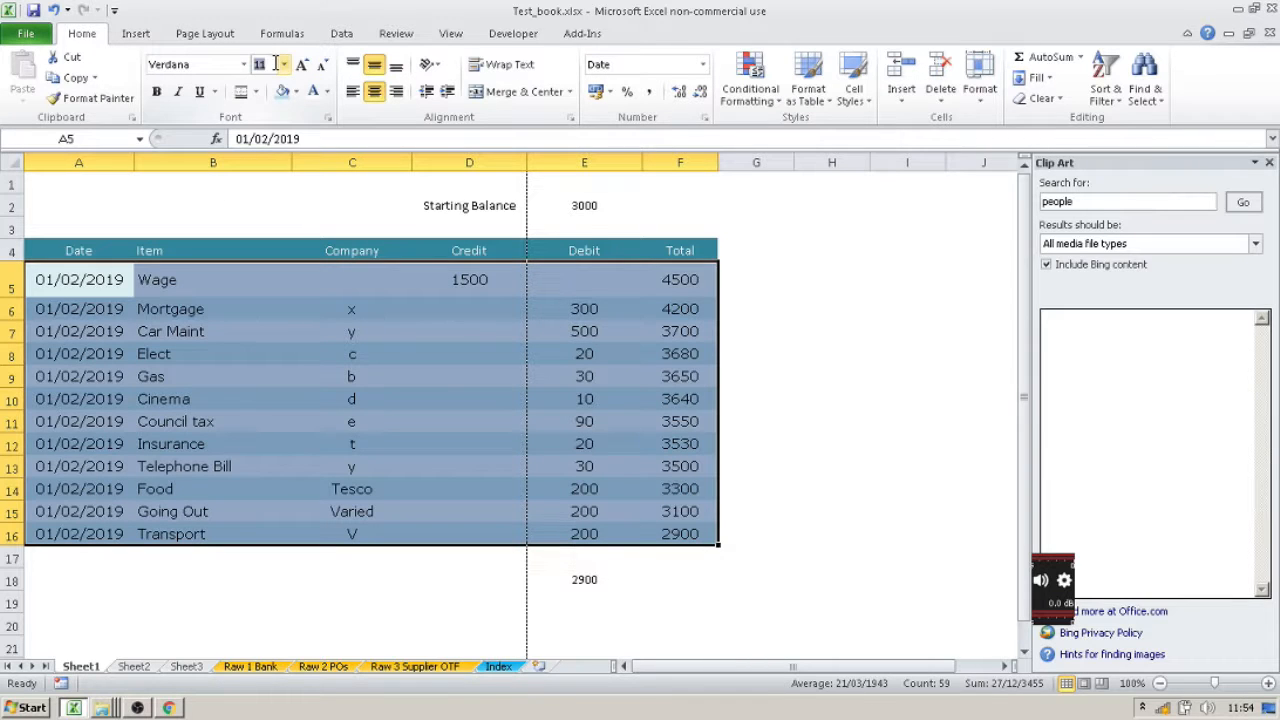
{"action": "left_click", "coordinate": [467, 413]}
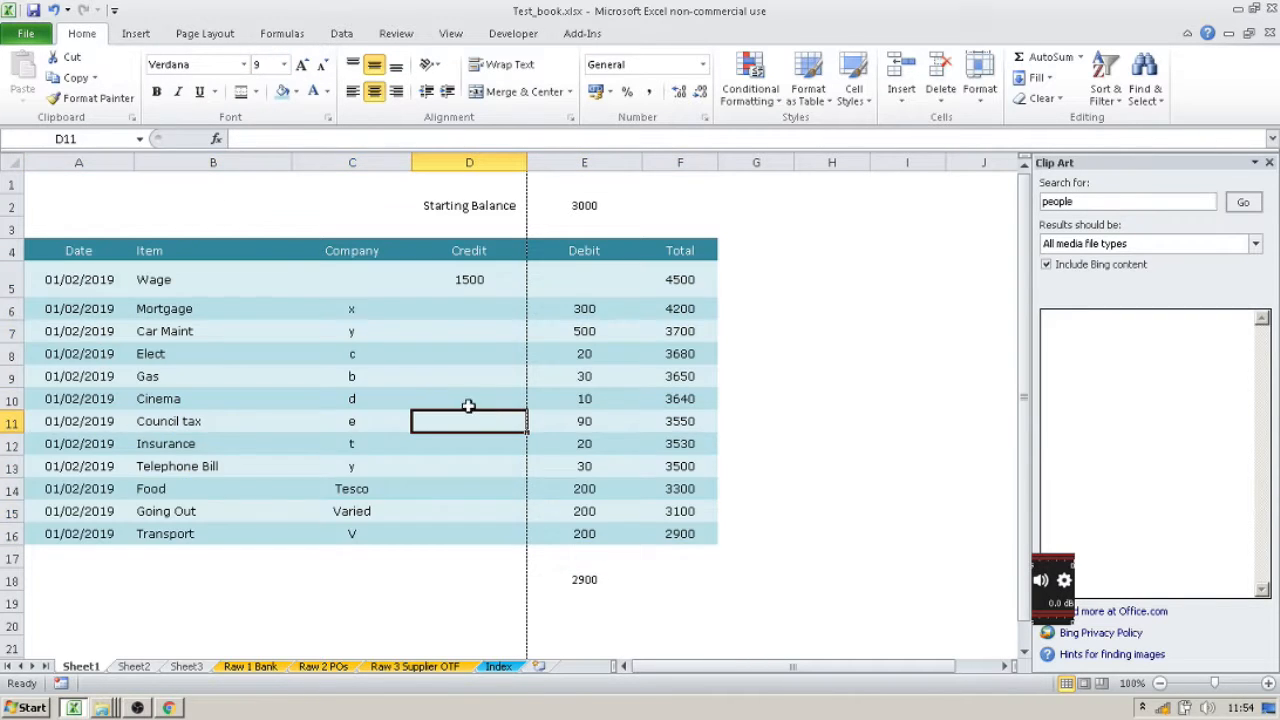
{"action": "left_click_drag", "start_coordinate": [134, 160], "coordinate": [146, 160]}
Format D5:F19 as Currency with the £ symbol and 2 decimal places.
{"action": "left_click", "coordinate": [510, 279]}
{"action": "left_click_drag", "start_coordinate": [510, 279], "coordinate": [672, 522]}
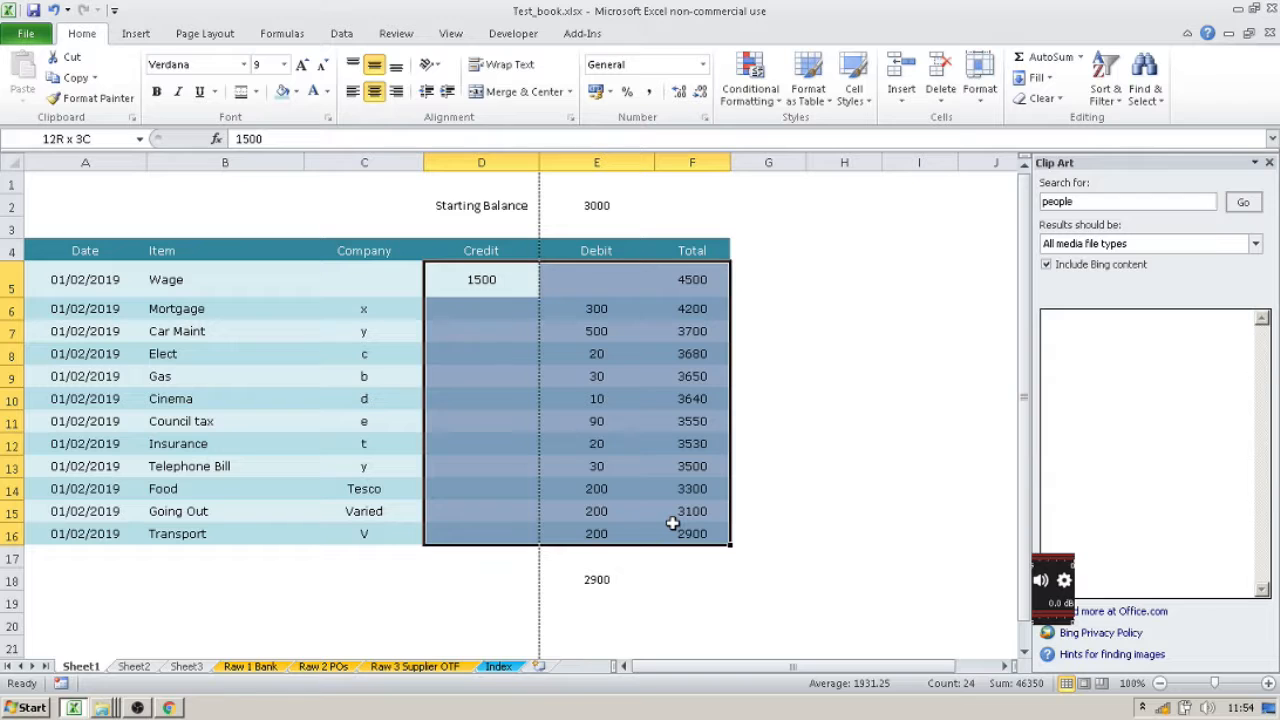
{"action": "left_click", "coordinate": [485, 279]}
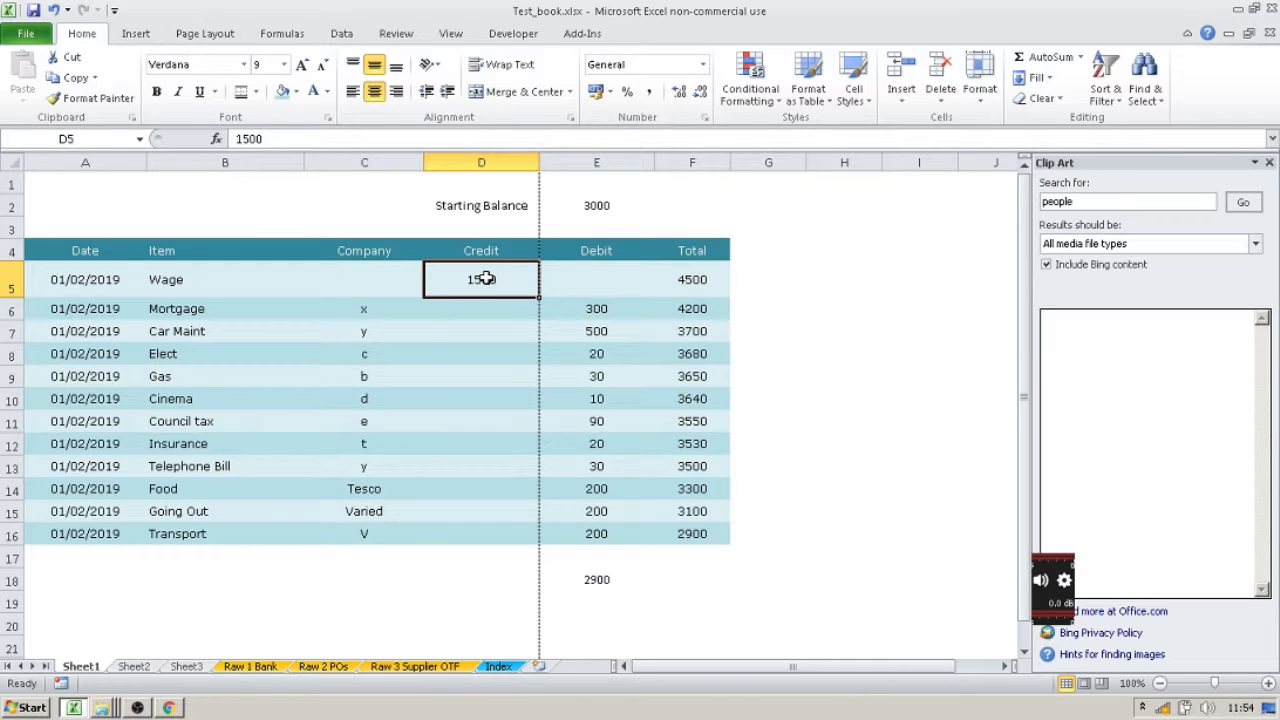
{"action": "left_click_drag", "start_coordinate": [491, 279], "coordinate": [718, 445]}
{"action": "left_click_drag", "start_coordinate": [722, 583], "coordinate": [726, 601]}
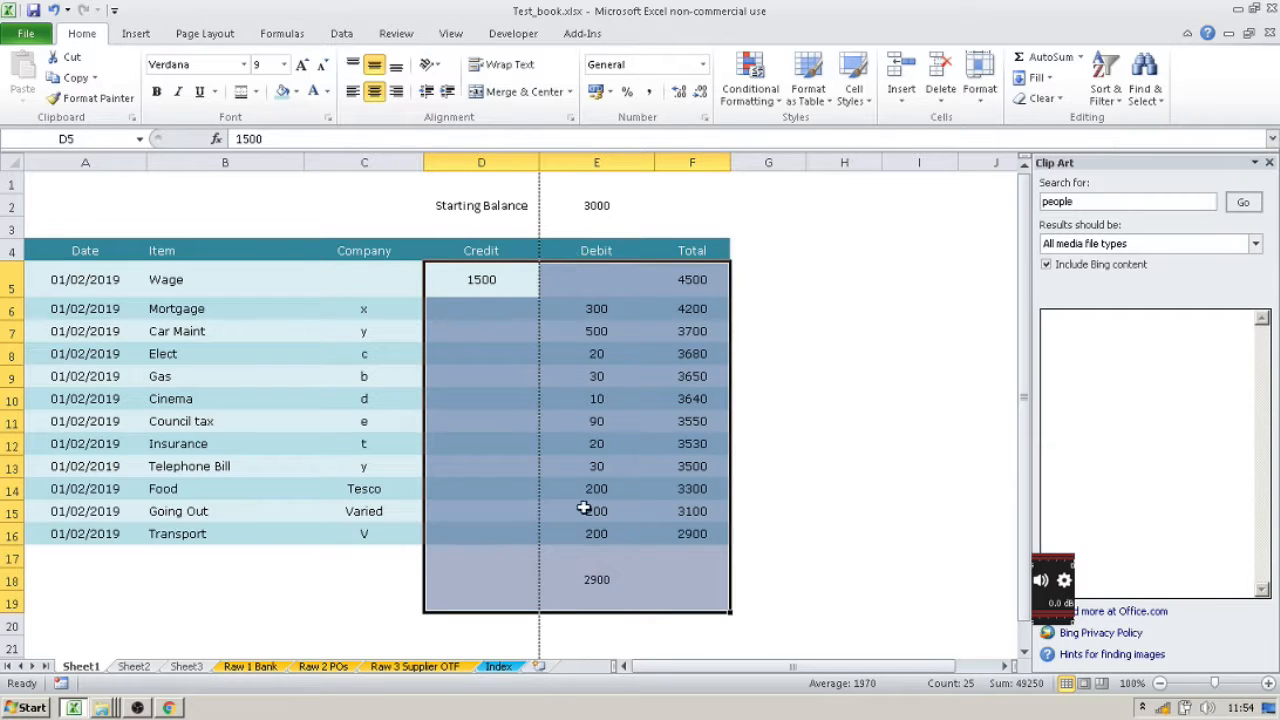
{"action": "right_click", "coordinate": [564, 380]}
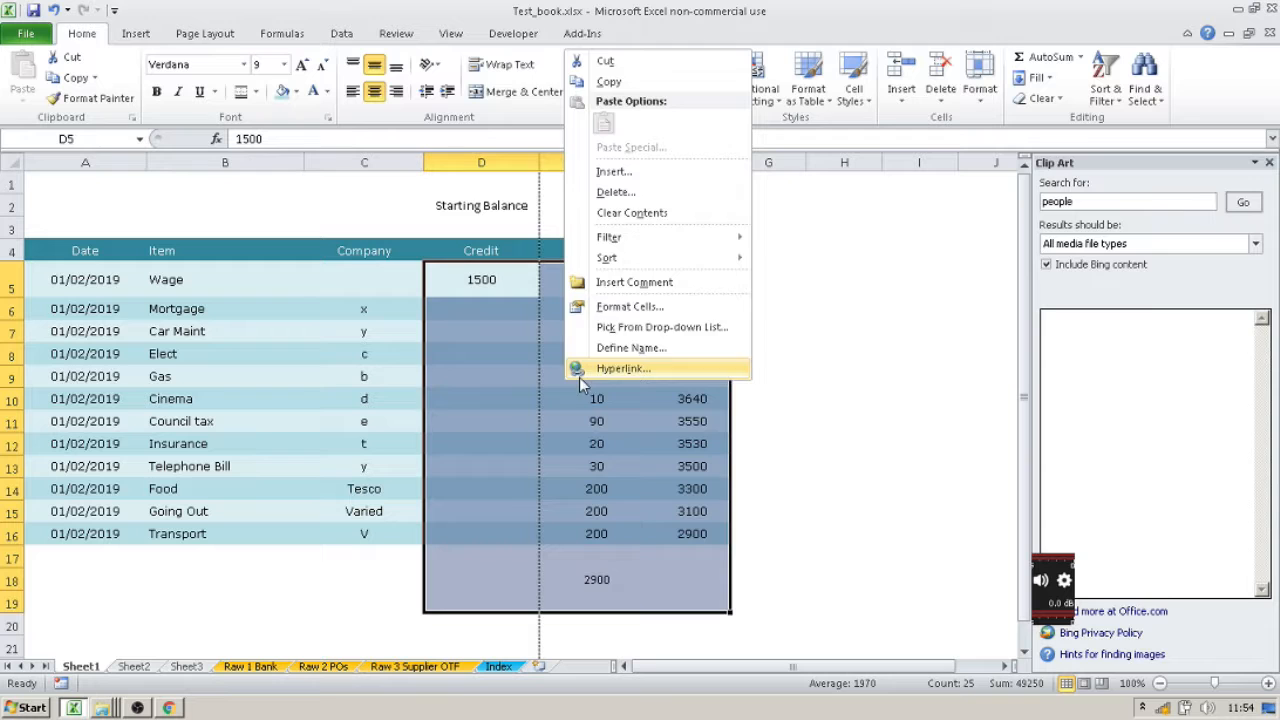
{"action": "left_click", "coordinate": [641, 308]}
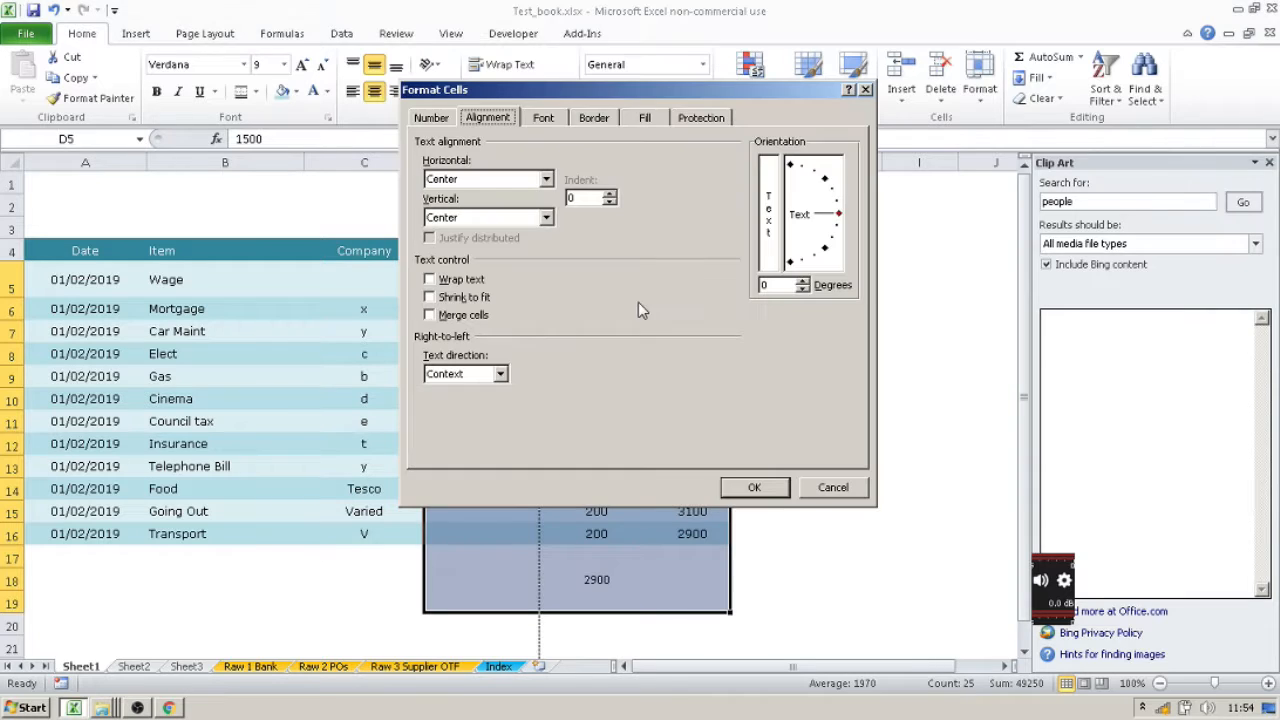
{"action": "left_click", "coordinate": [444, 119]}
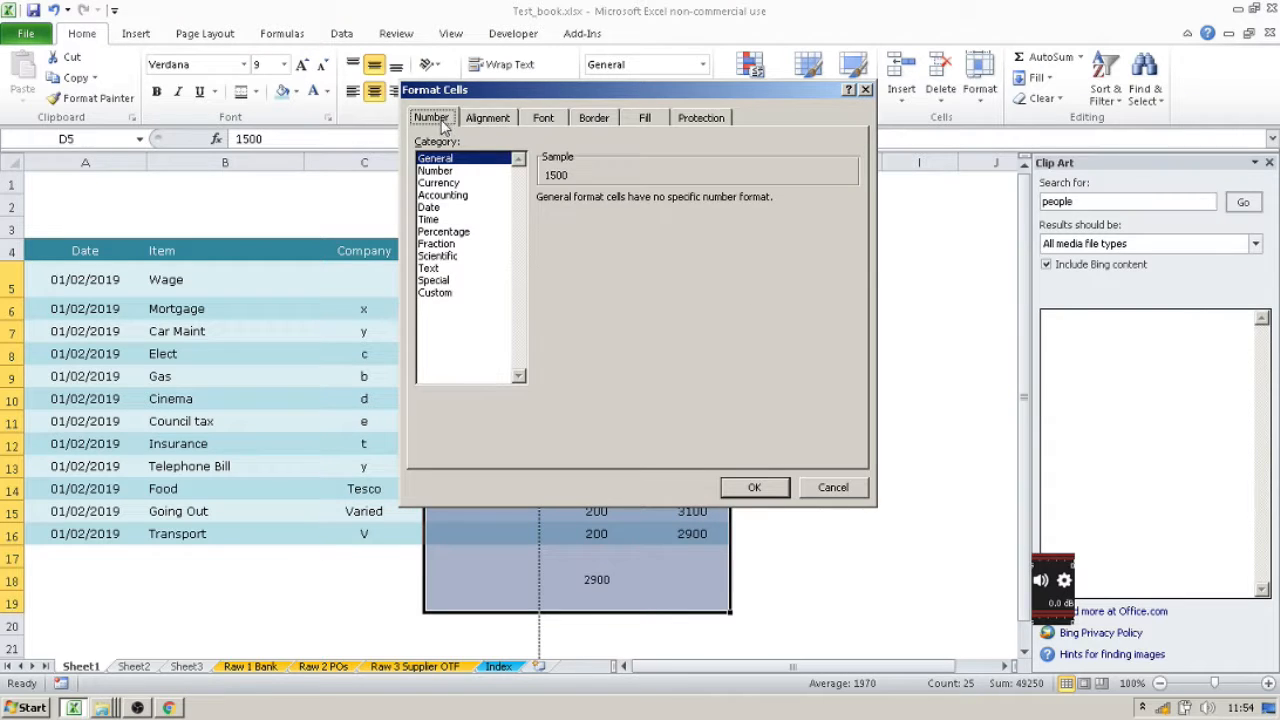
{"action": "left_click", "coordinate": [448, 185]}
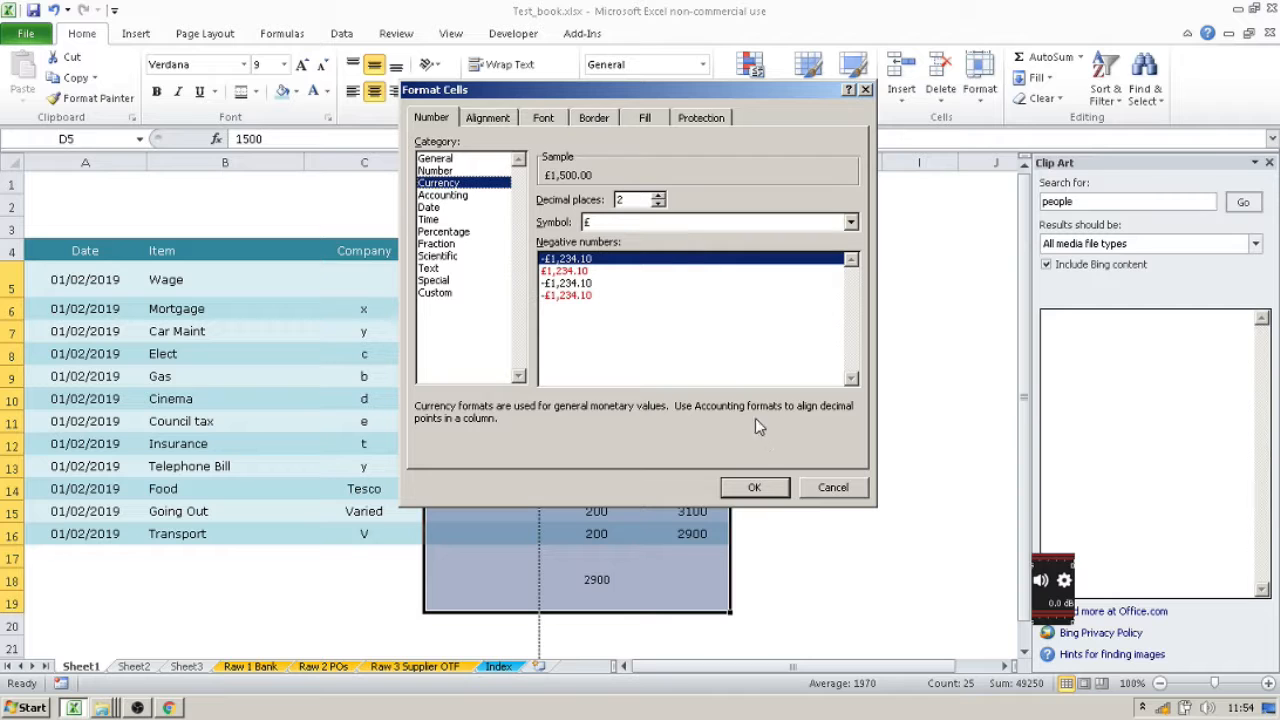
{"action": "left_click", "coordinate": [754, 488]}
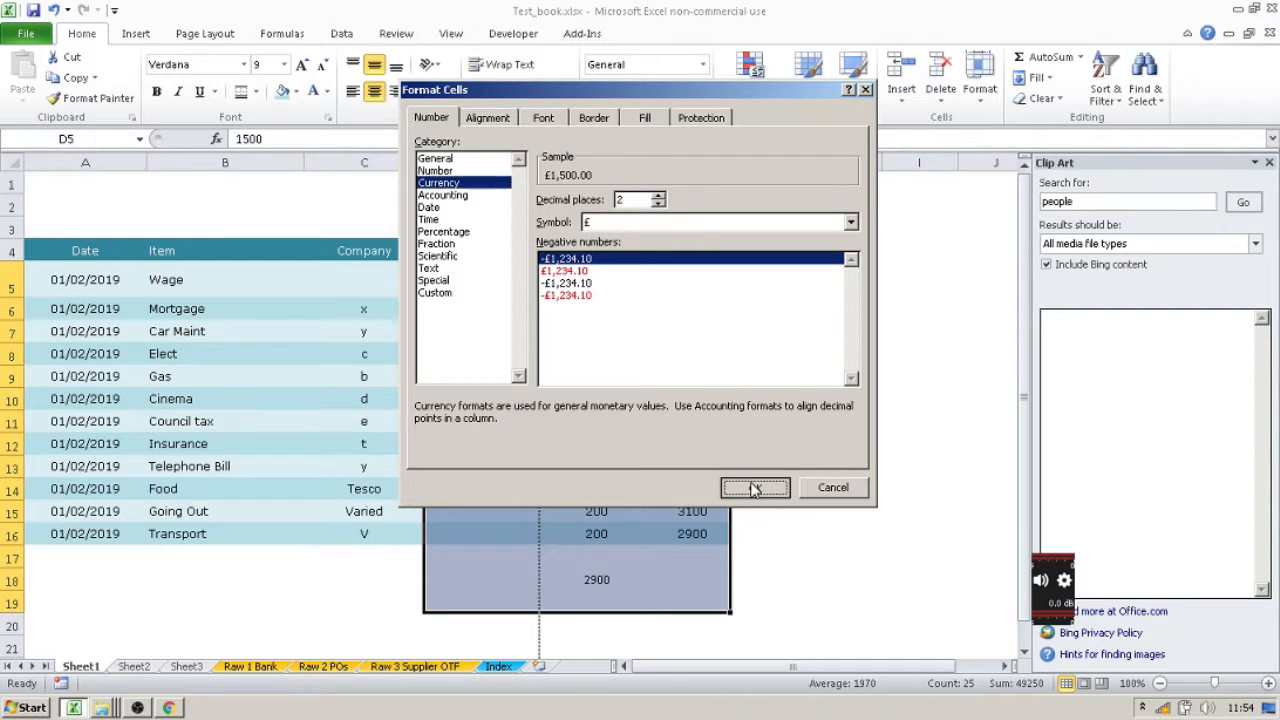
Set the font of D5:F19 to Verdana and the closing balance in E18 to size 9.
{"action": "left_click", "coordinate": [242, 65]}
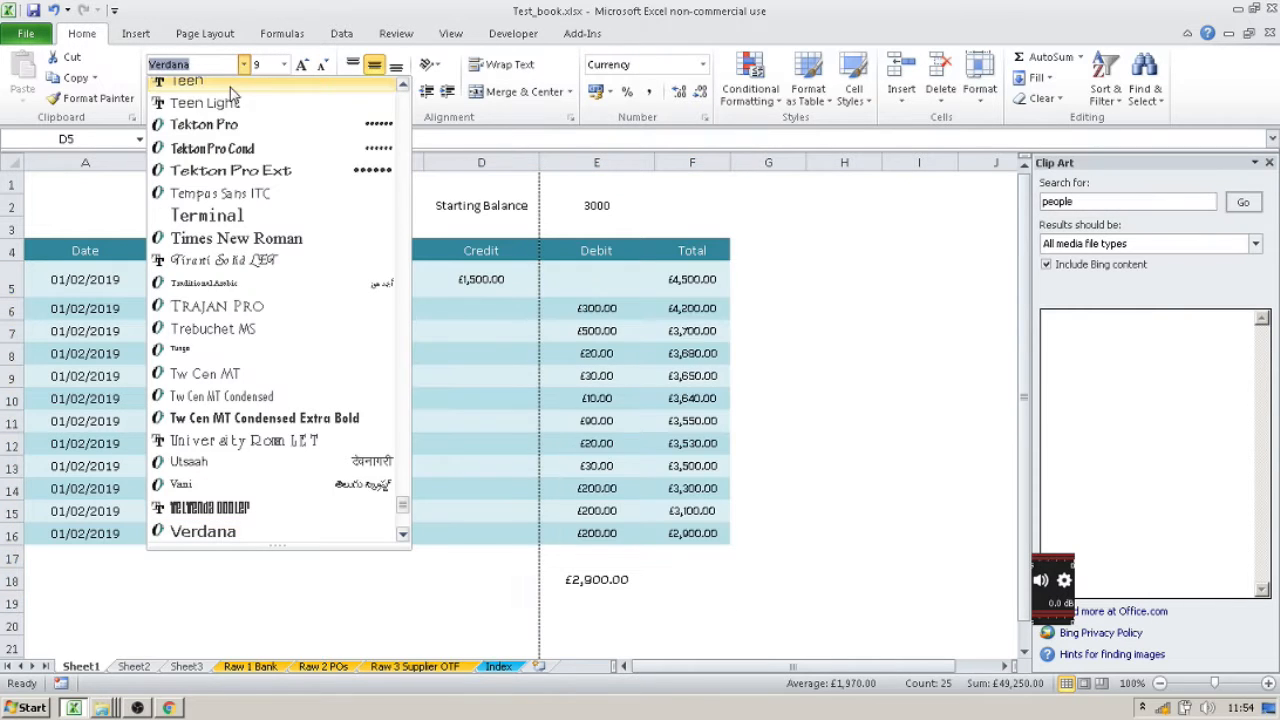
{"action": "left_click", "coordinate": [316, 533]}
{"action": "left_click", "coordinate": [600, 578]}
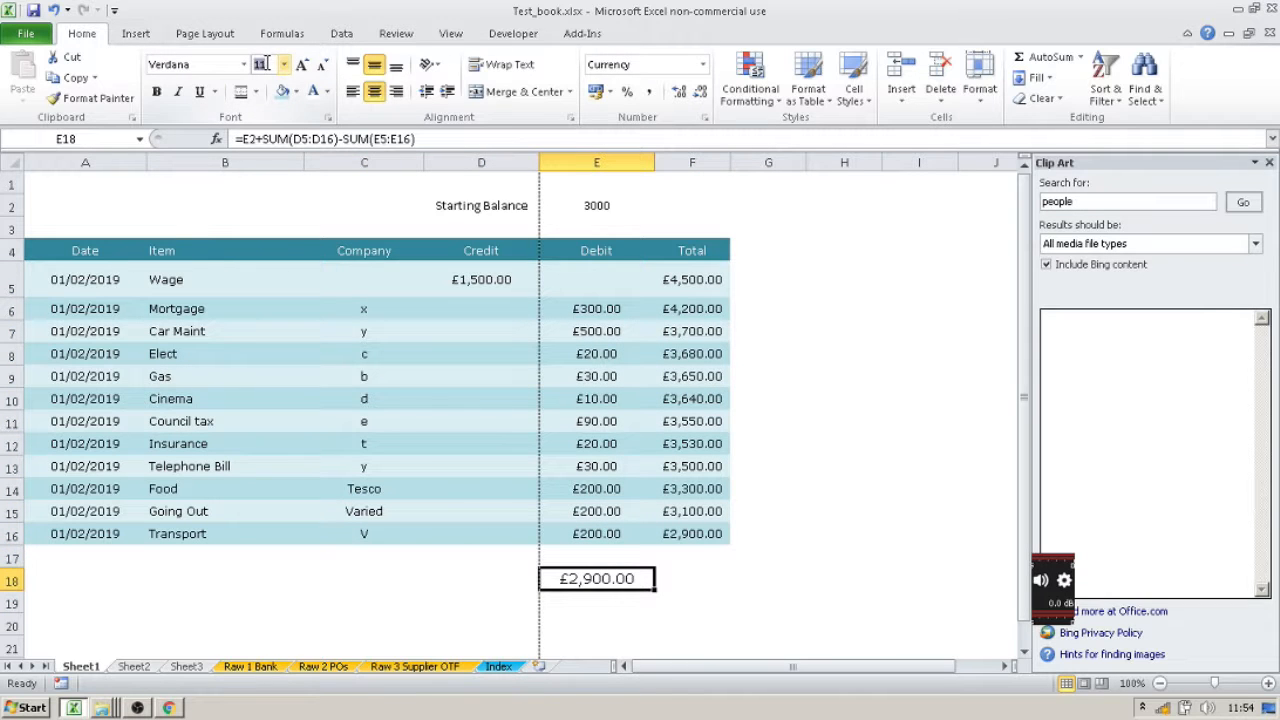
{"action": "left_click", "coordinate": [551, 398]}
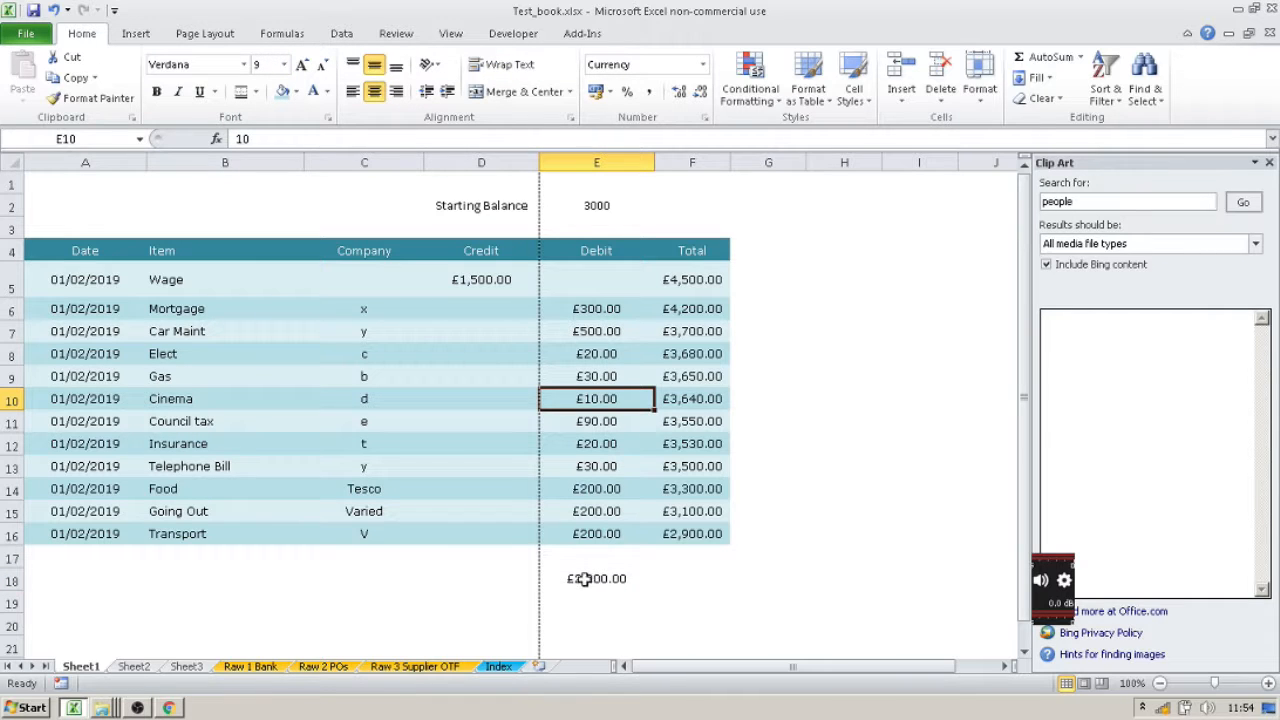
Move the closing balance formula from E18 to F18 and enter the label "Total" in E18.
{"action": "left_click_drag", "start_coordinate": [585, 578], "coordinate": [669, 578]}
{"action": "left_click", "coordinate": [629, 577]}
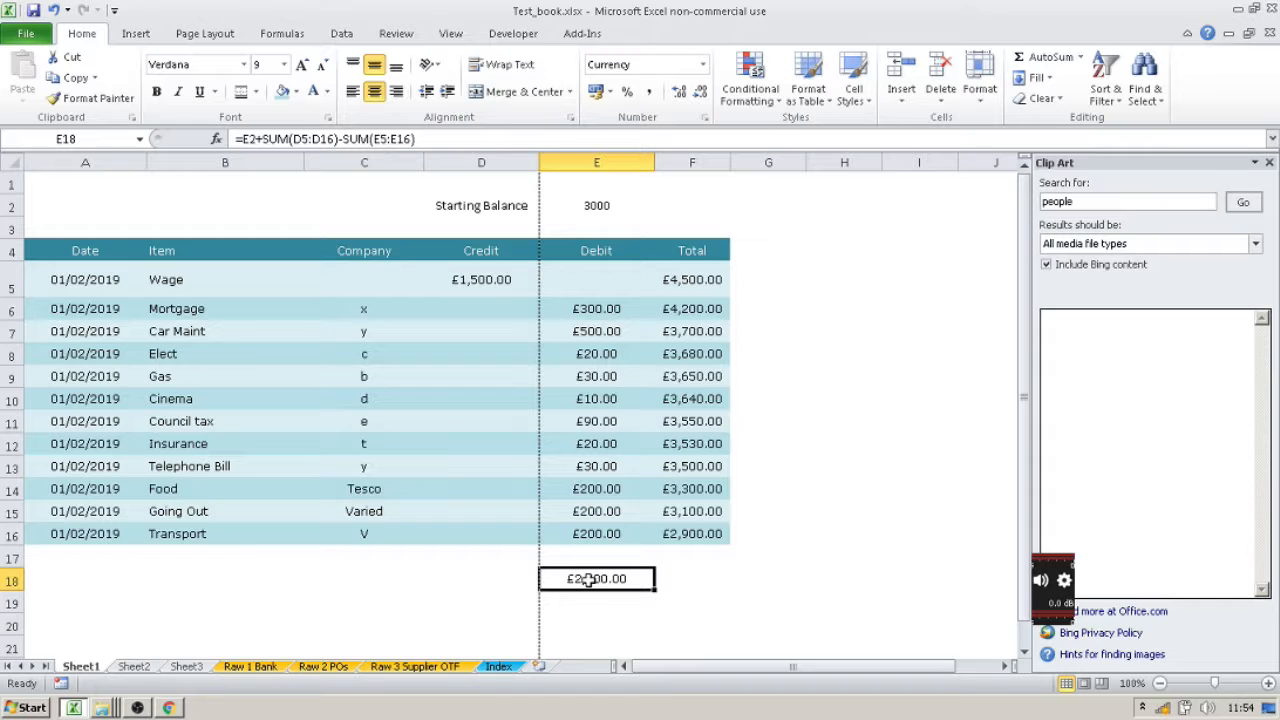
{"action": "left_click", "coordinate": [476, 568]}
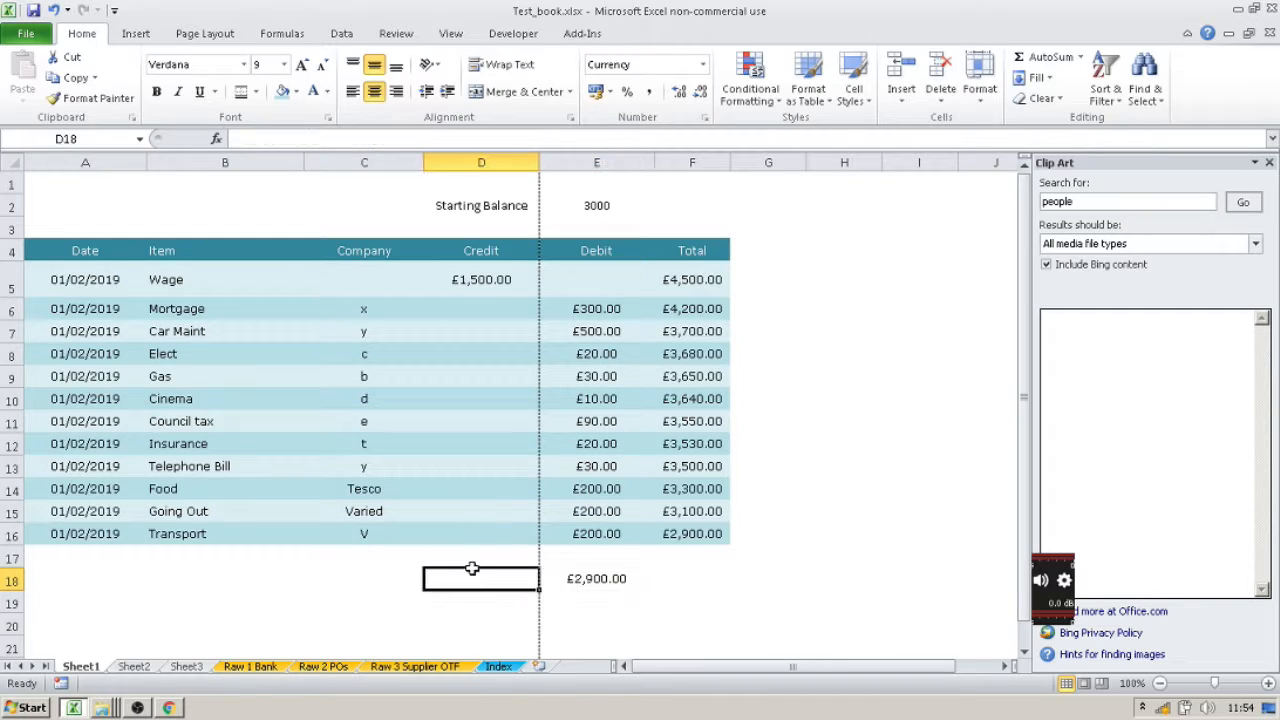
{"action": "left_click", "coordinate": [612, 579]}
{"action": "left_click_drag", "start_coordinate": [620, 568], "coordinate": [658, 576]}
{"action": "left_click", "coordinate": [609, 580]}
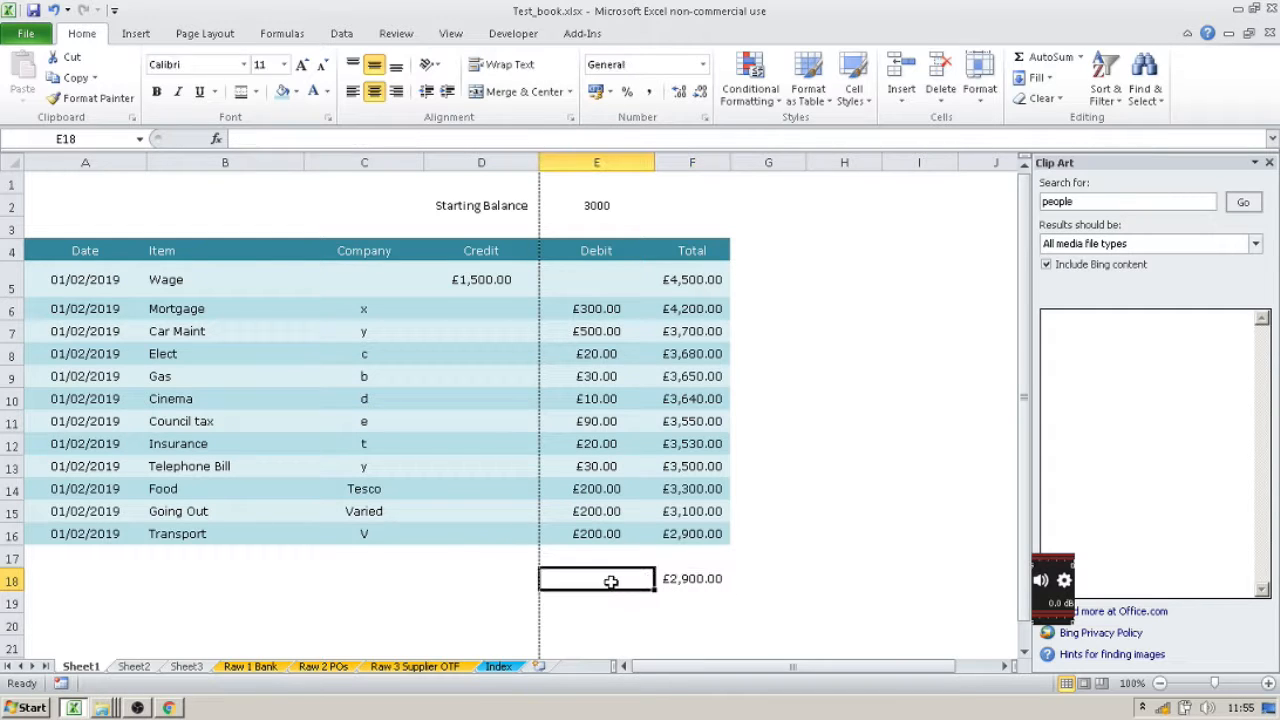
{"action": "type", "text": "Total"}
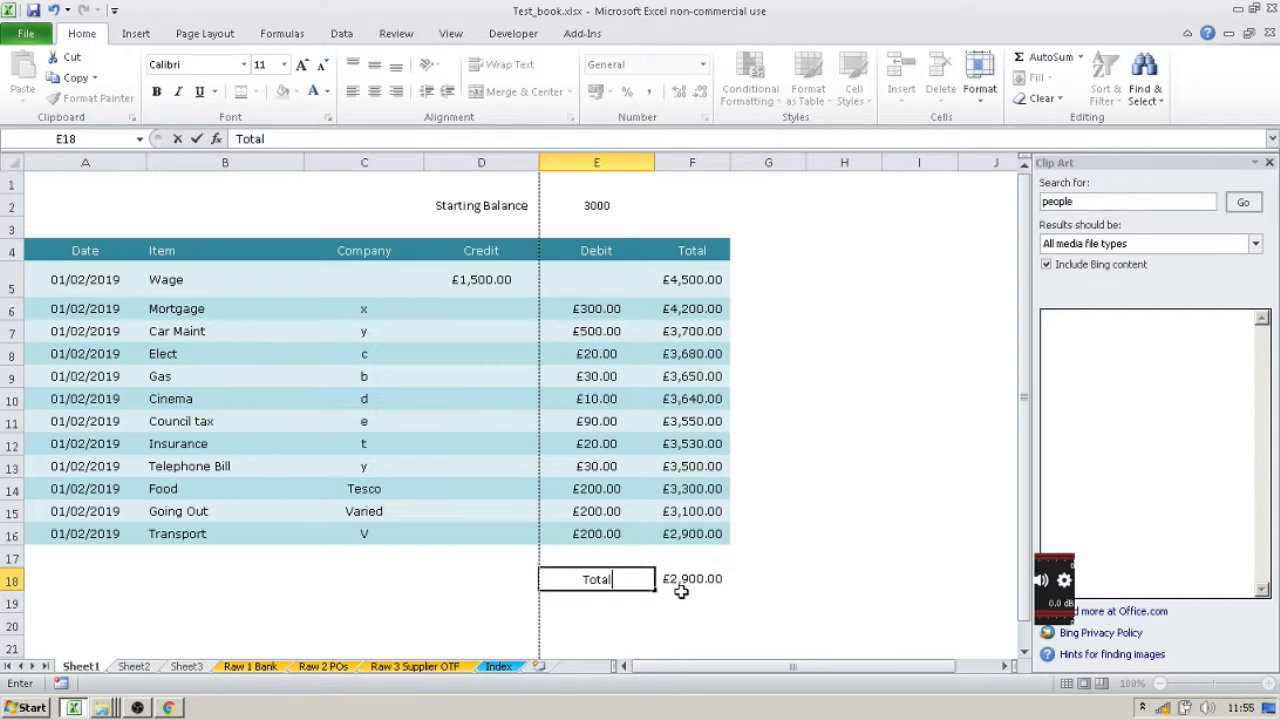
{"action": "left_click", "coordinate": [680, 591]}
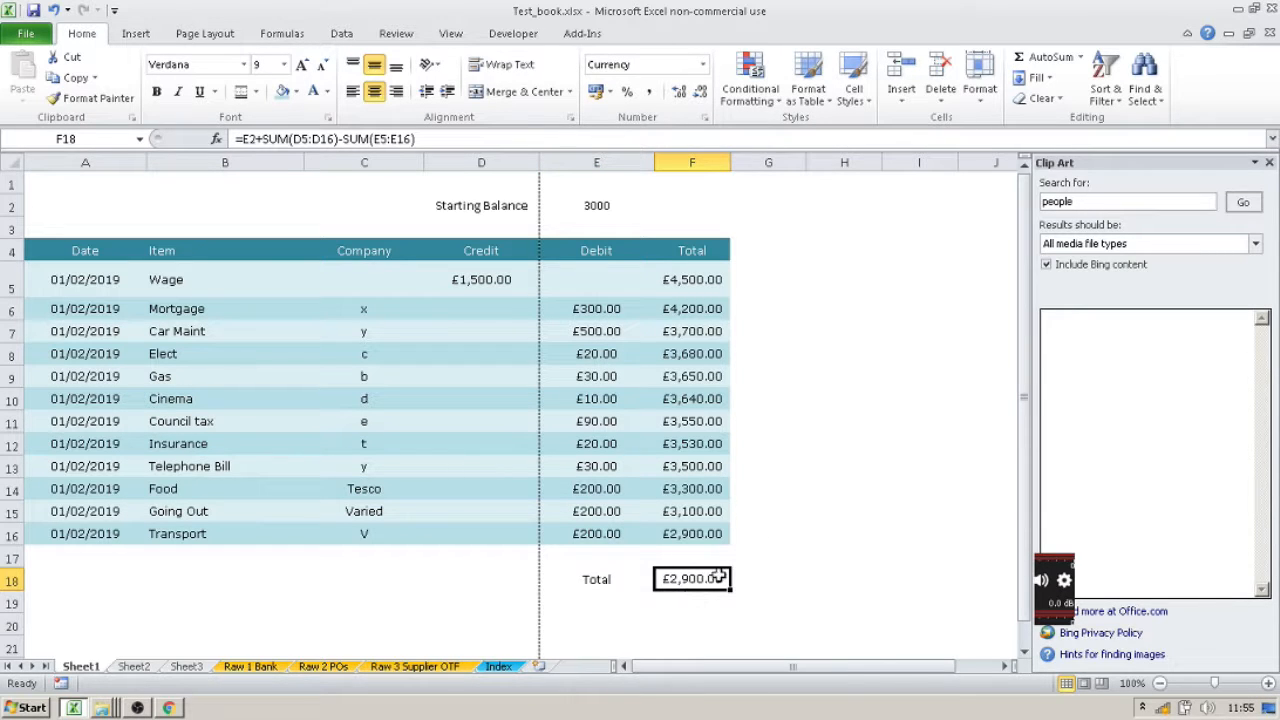
Format E18:F18 as bold with a top and double bottom border, and left-align the Total label.
{"action": "left_click_drag", "start_coordinate": [718, 576], "coordinate": [624, 577]}
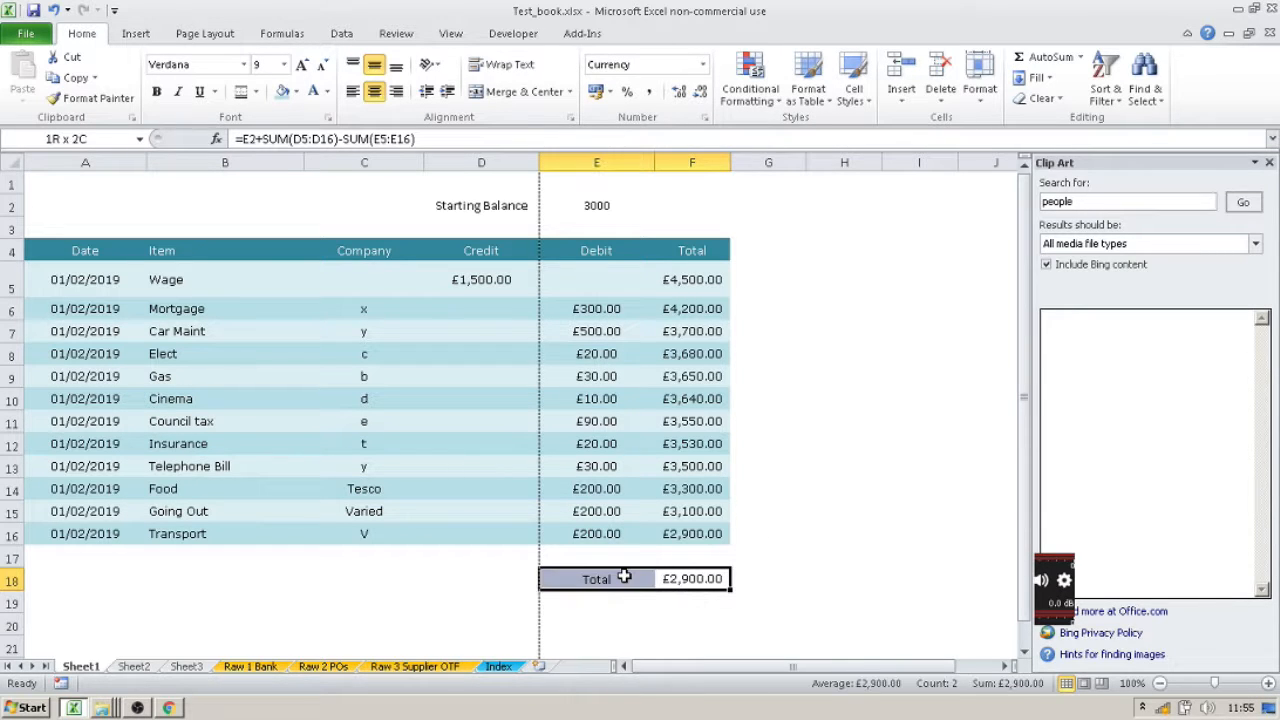
{"action": "left_click", "coordinate": [256, 92]}
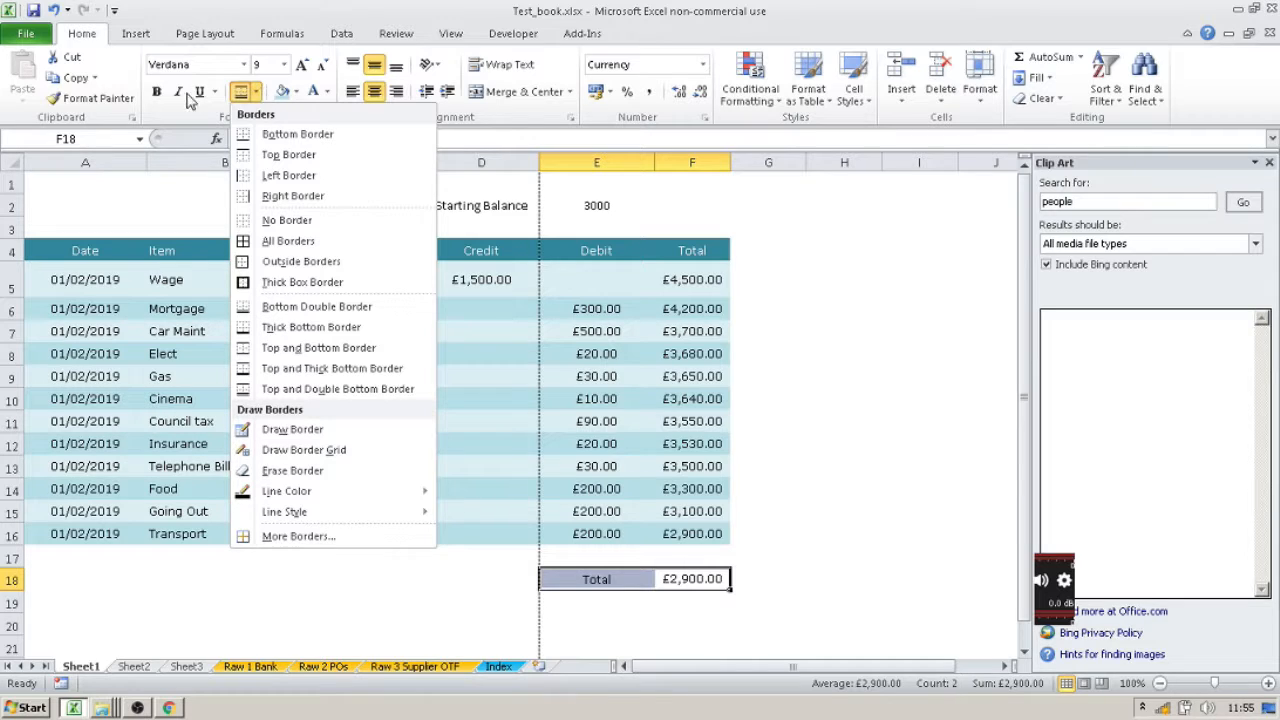
{"action": "left_click", "coordinate": [156, 91]}
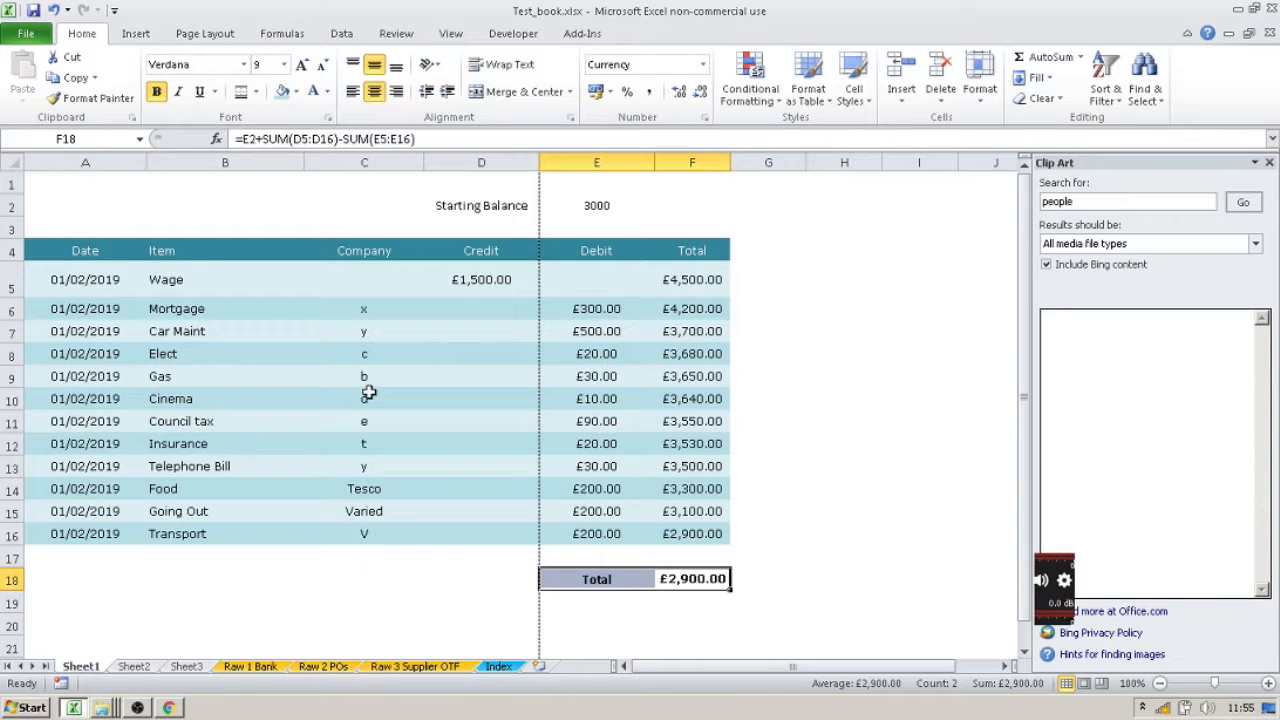
{"action": "left_click", "coordinate": [377, 91]}
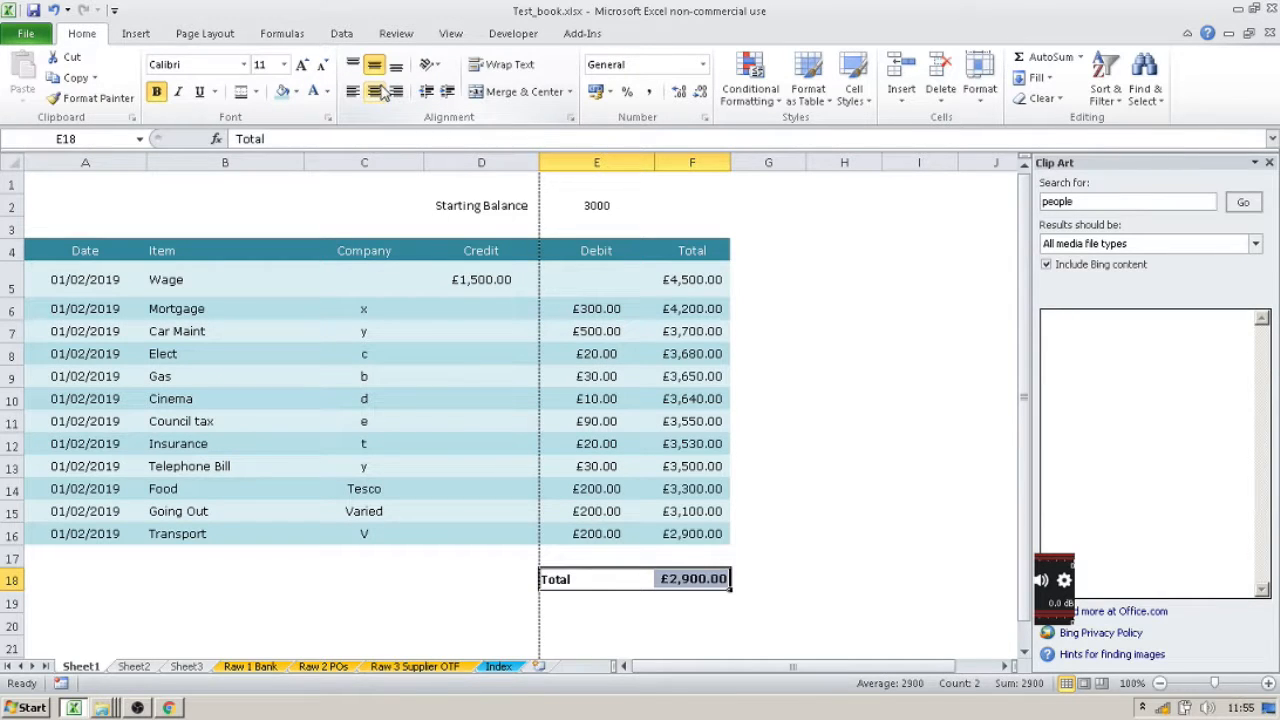
{"action": "left_click", "coordinate": [496, 530]}
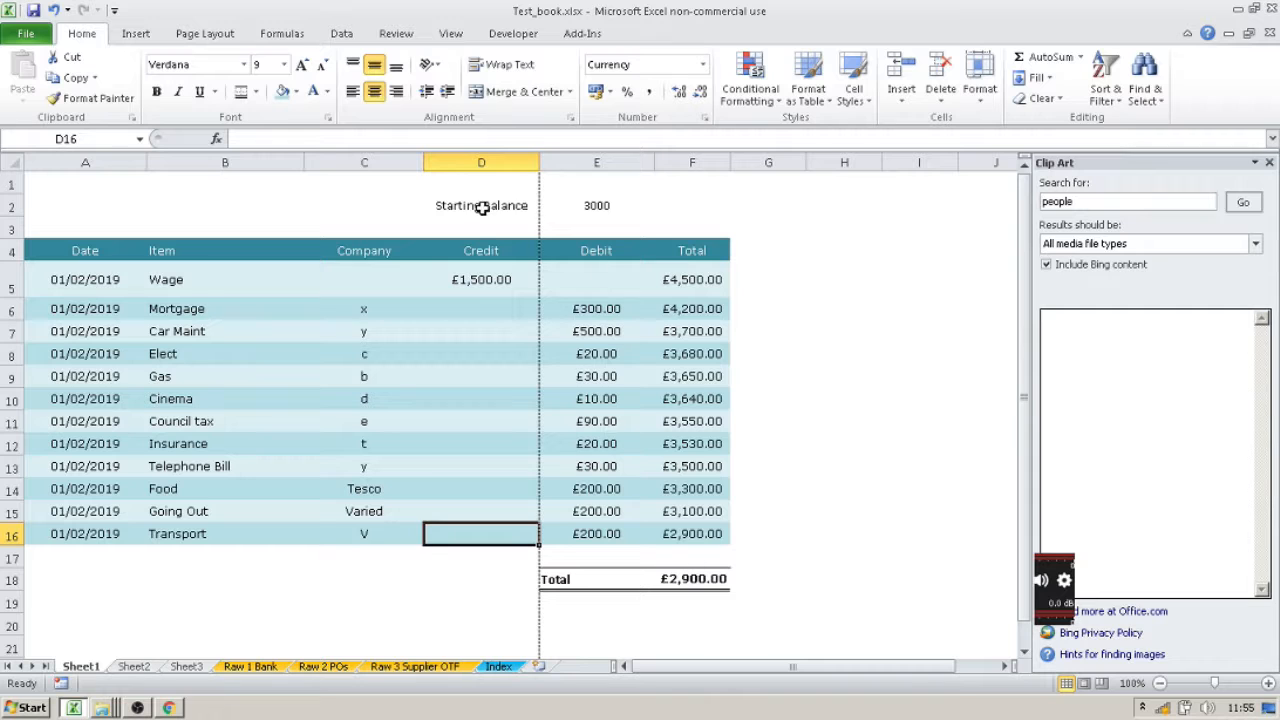
Move the Starting Balance label and amount to E2:F2 and copy the formatting of E18:F18 onto them.
{"action": "left_click_drag", "start_coordinate": [481, 207], "coordinate": [634, 217]}
{"action": "left_click_drag", "start_coordinate": [569, 580], "coordinate": [691, 578]}
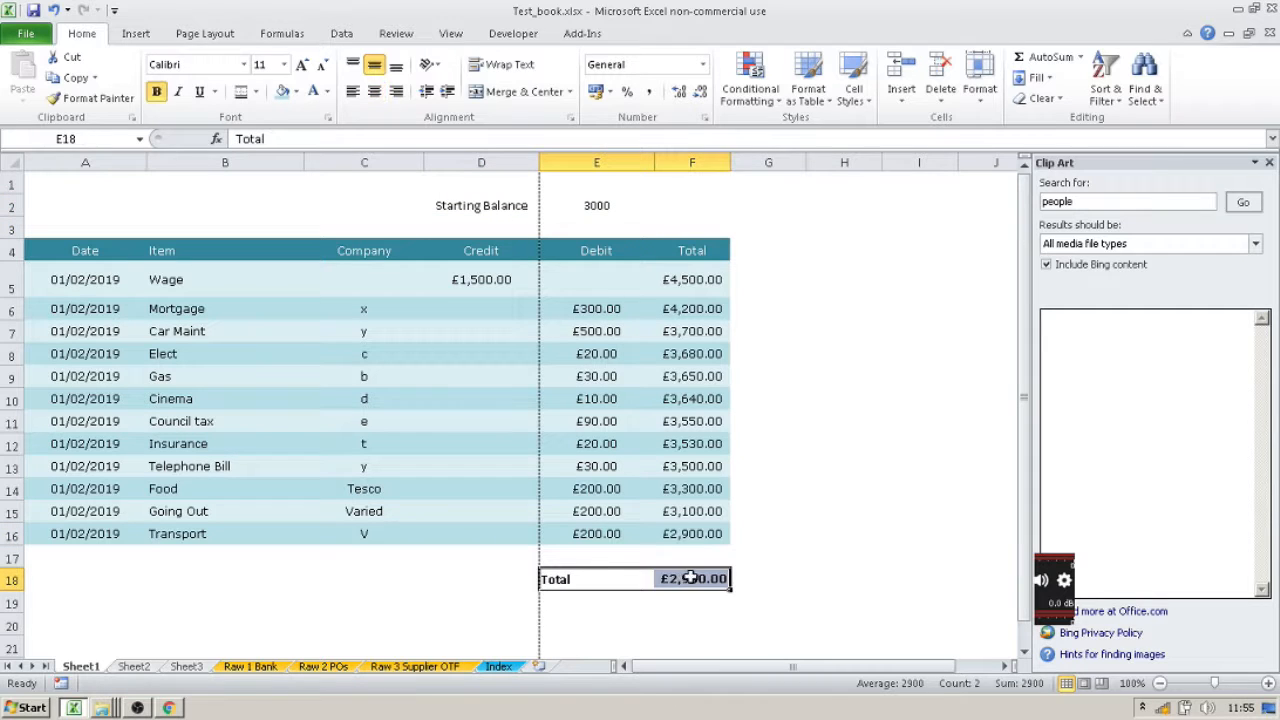
{"action": "left_click", "coordinate": [90, 98]}
{"action": "left_click_drag", "start_coordinate": [483, 205], "coordinate": [688, 210]}
{"action": "left_click", "coordinate": [768, 249]}
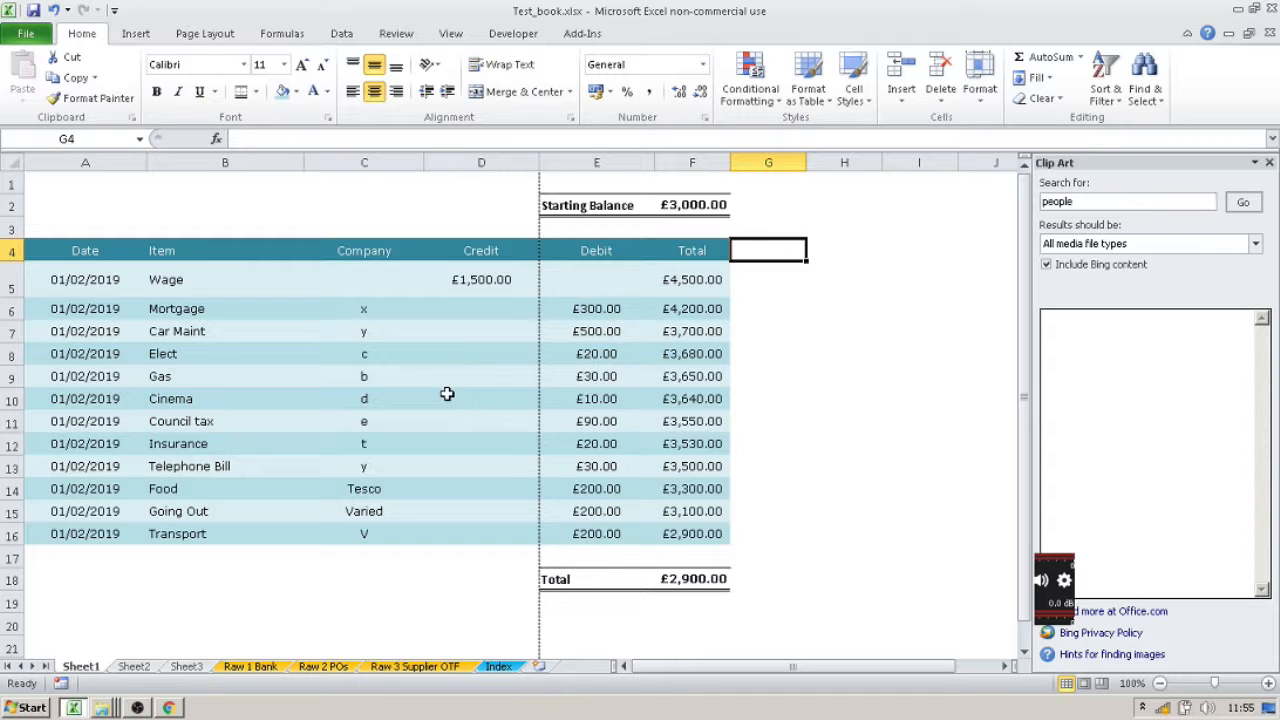
{"action": "scroll", "coordinate": [478, 366], "scroll_direction": "down", "scroll_amount": 1}
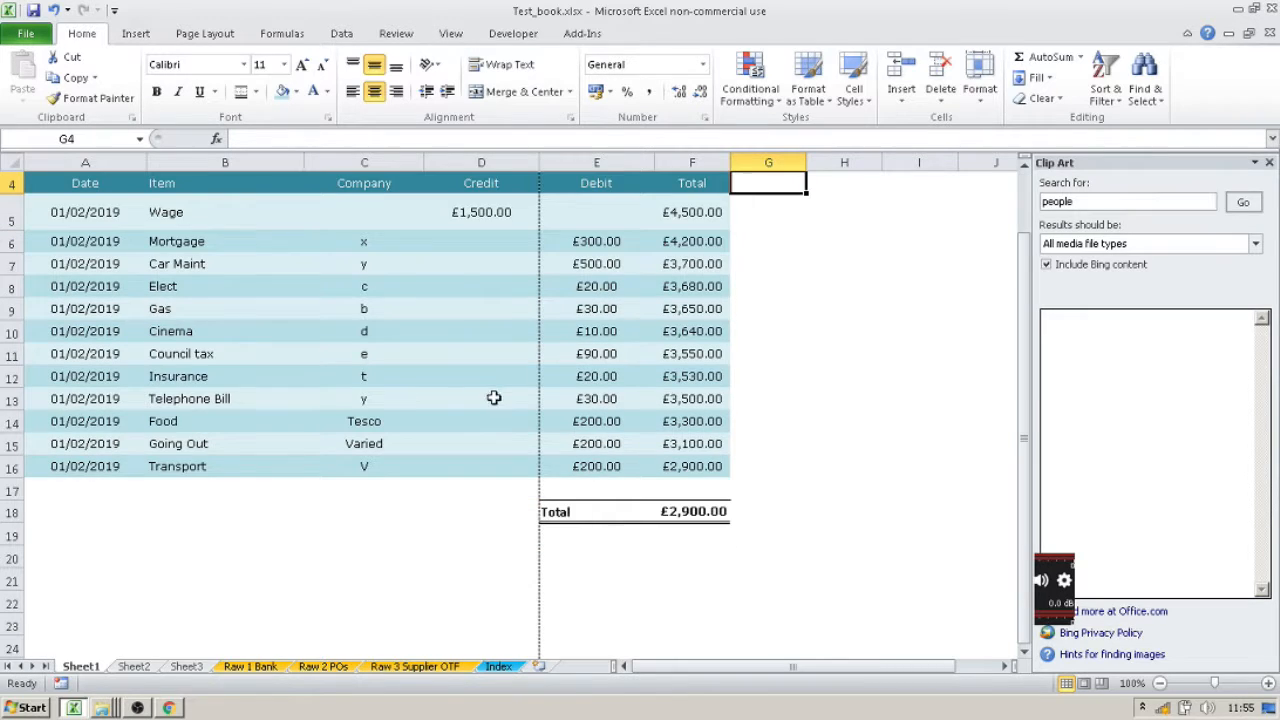
{"action": "scroll", "coordinate": [494, 397], "scroll_direction": "up", "scroll_amount": 1}
{"action": "scroll", "coordinate": [257, 389], "scroll_direction": "down", "scroll_amount": 1}
{"action": "scroll", "coordinate": [258, 391], "scroll_direction": "up", "scroll_amount": 1}
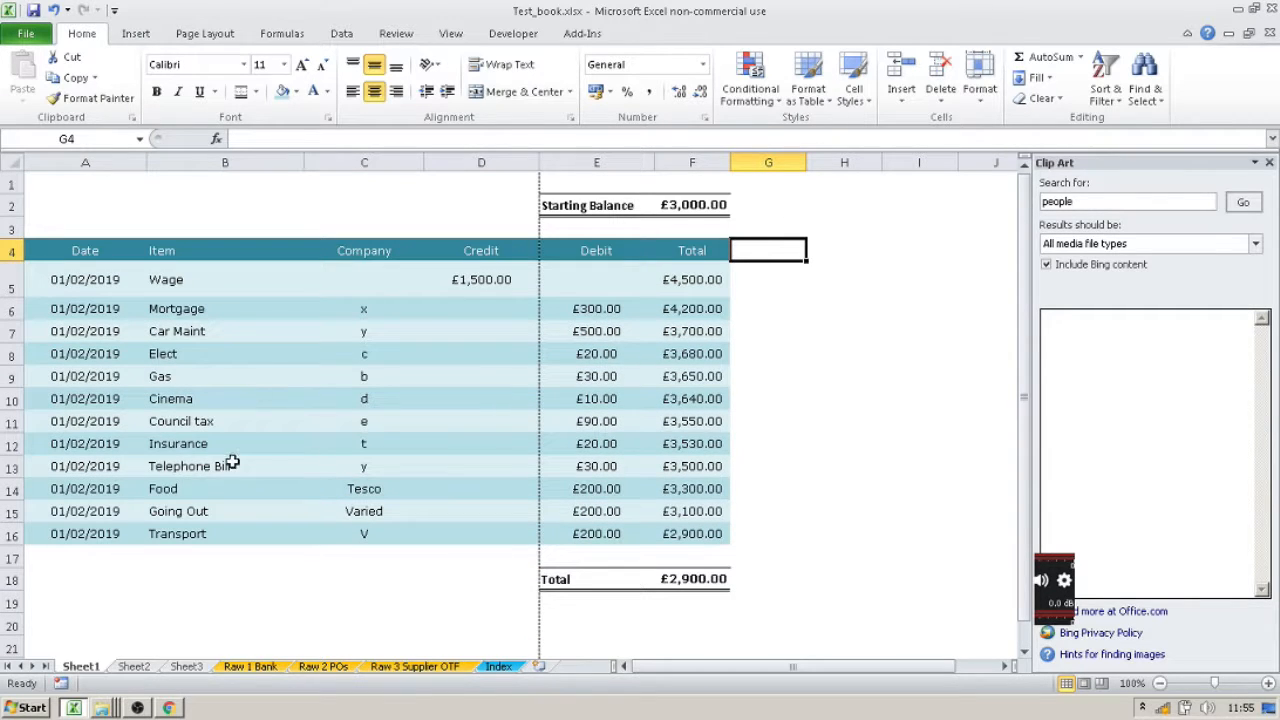
{"action": "scroll", "coordinate": [213, 458], "scroll_direction": "down", "scroll_amount": 1}
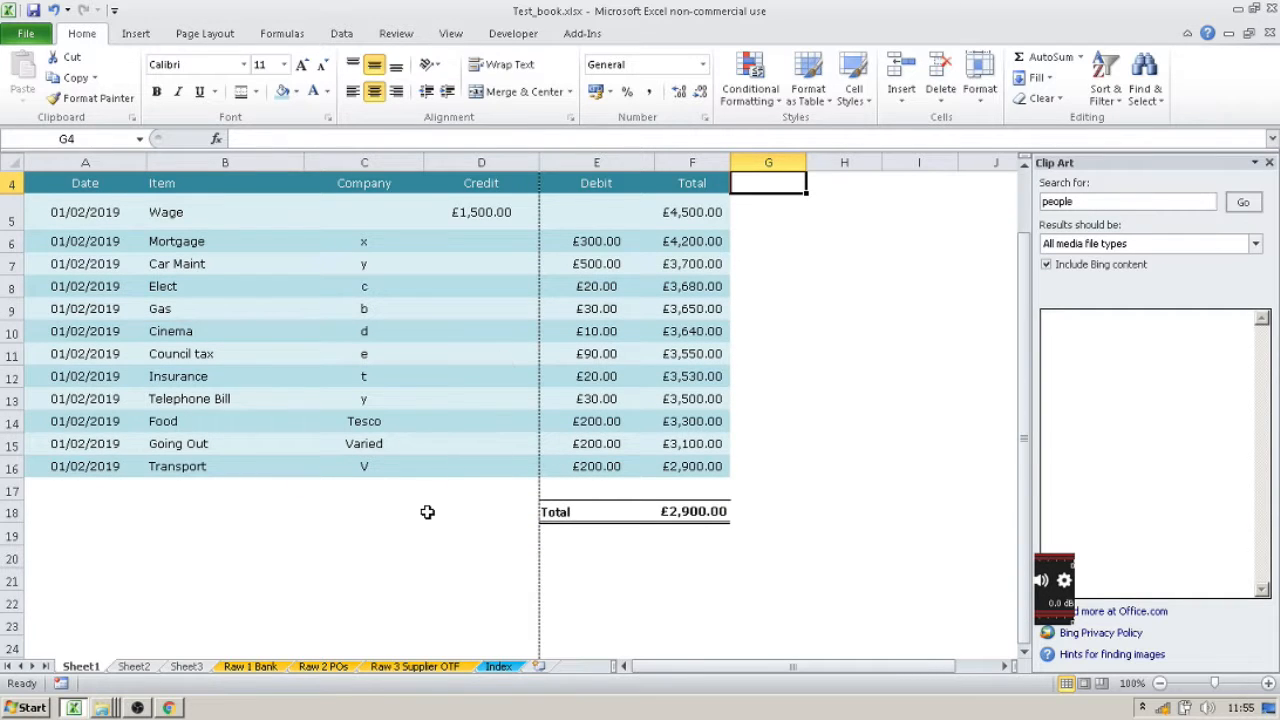
{"action": "scroll", "coordinate": [277, 318], "scroll_direction": "up", "scroll_amount": 1}
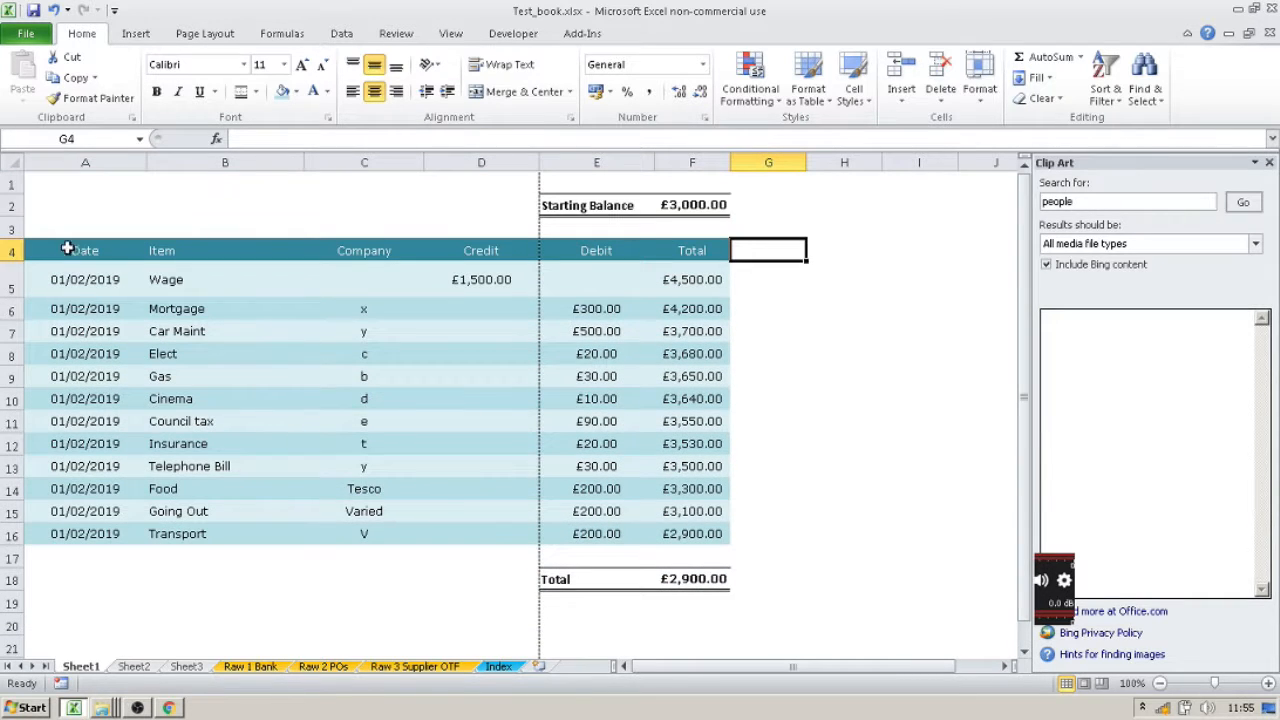
Copy the whole statement in rows 2 to 18 and paste it starting at row 21.
{"action": "left_click_drag", "start_coordinate": [8, 205], "coordinate": [14, 458]}
{"action": "left_click_drag", "start_coordinate": [521, 454], "coordinate": [503, 574]}
{"action": "key", "text": "ctrl+c"}
{"action": "scroll", "coordinate": [503, 572], "scroll_direction": "down", "scroll_amount": 3}
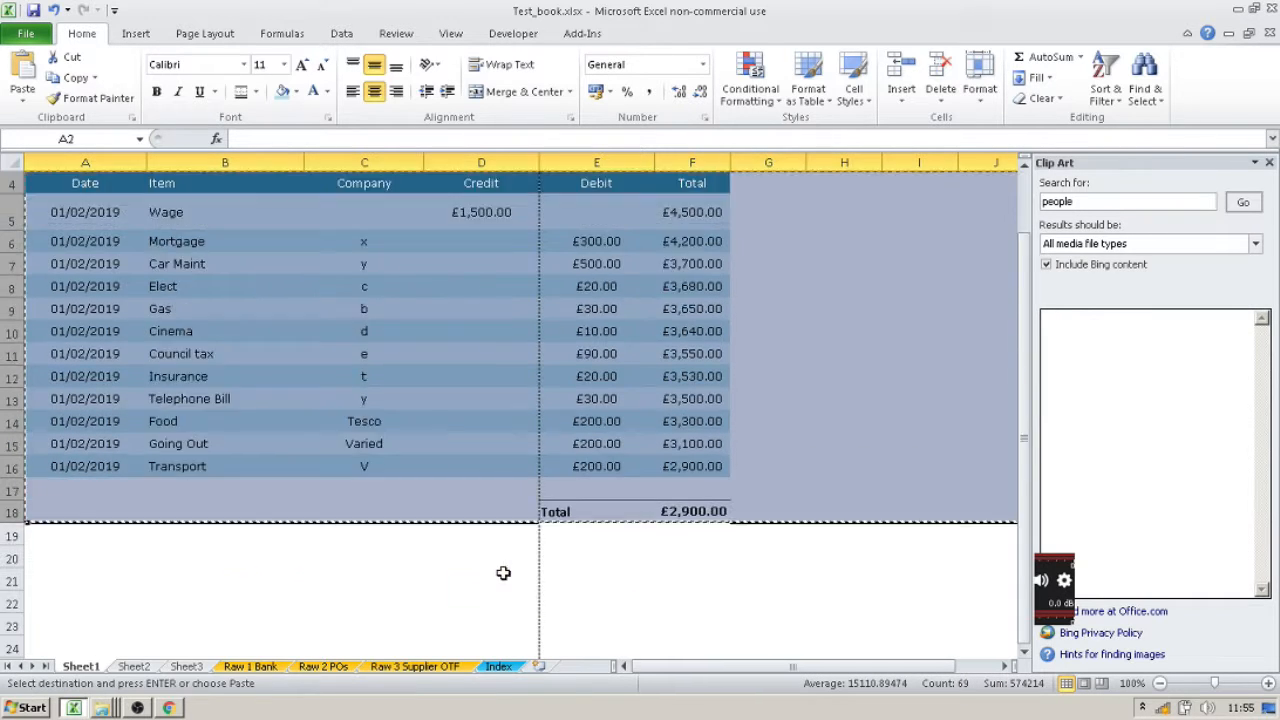
{"action": "left_click", "coordinate": [12, 431]}
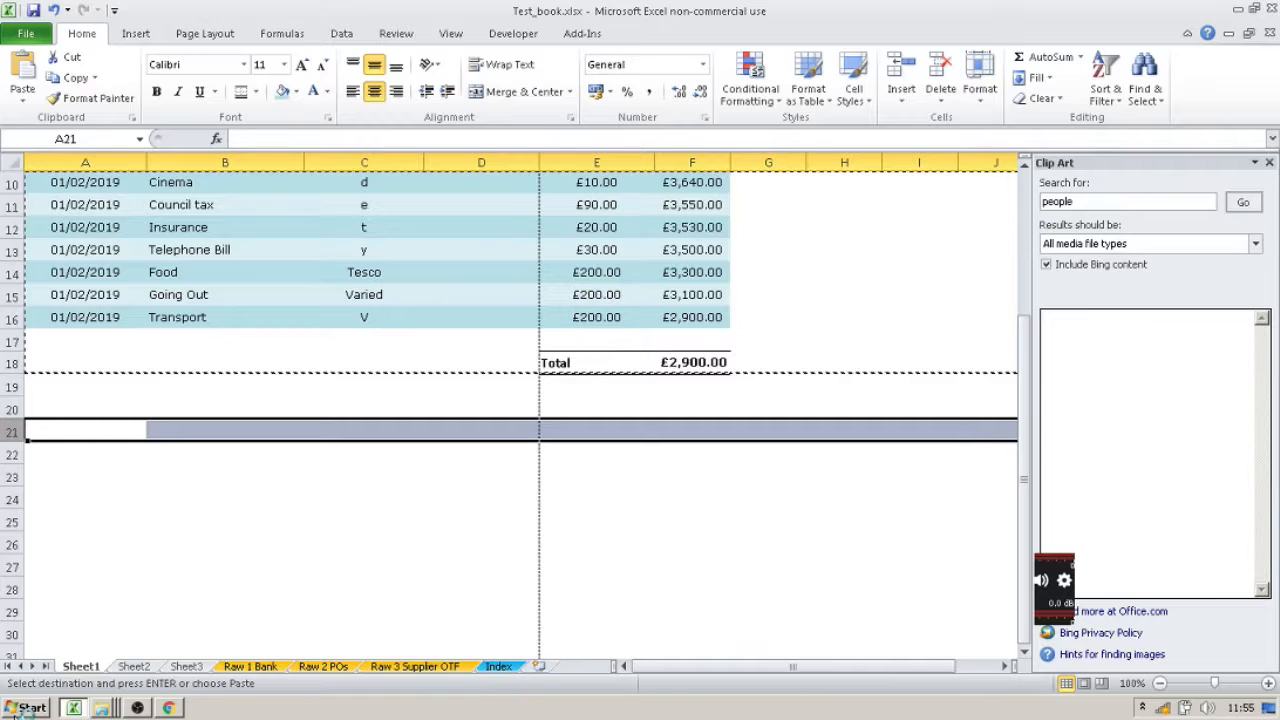
{"action": "key", "text": "ctrl+v"}
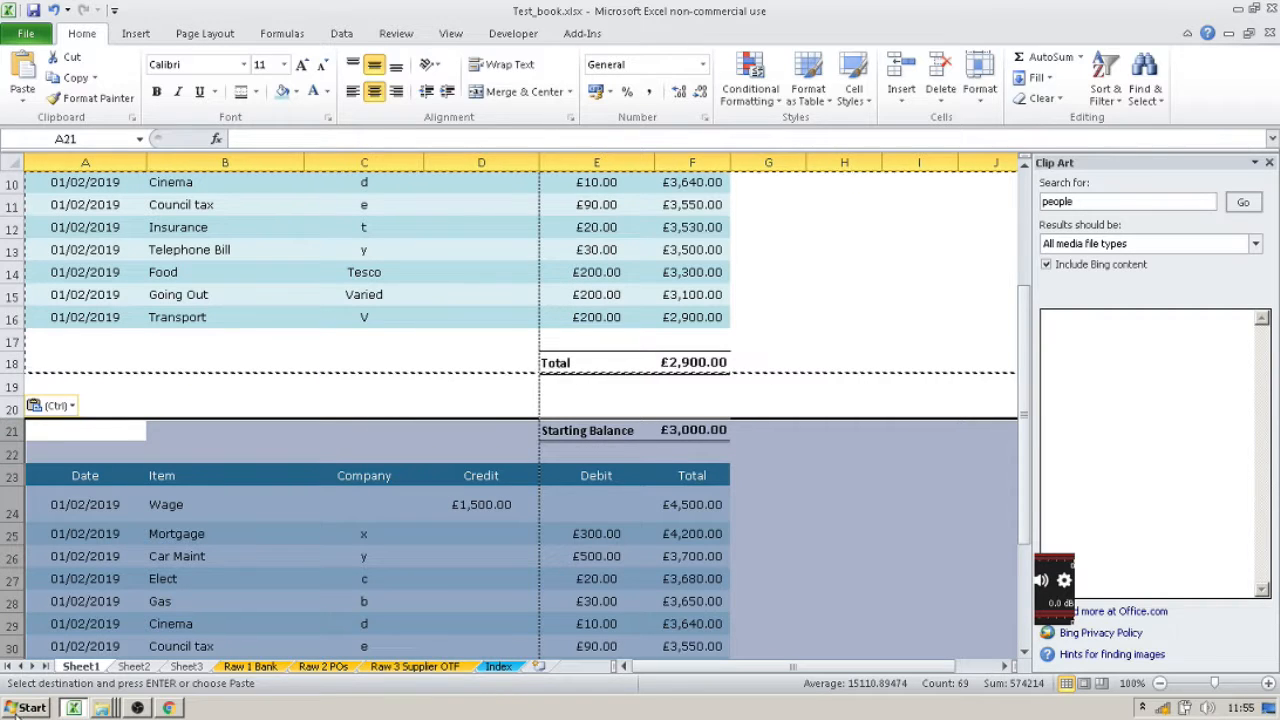
{"action": "key", "text": "Escape"}
Link the second statement's starting balance in F21 to the first statement's closing total with =F18.
{"action": "left_click", "coordinate": [712, 430]}
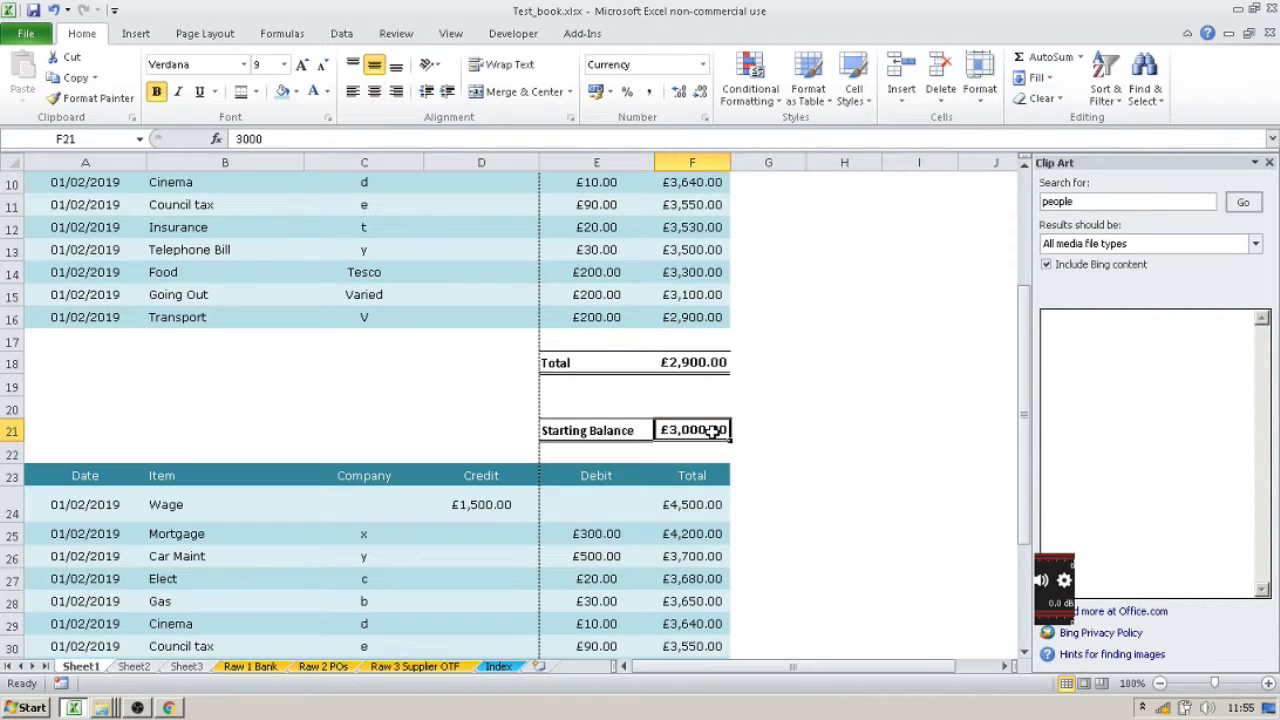
{"action": "type", "text": "="}
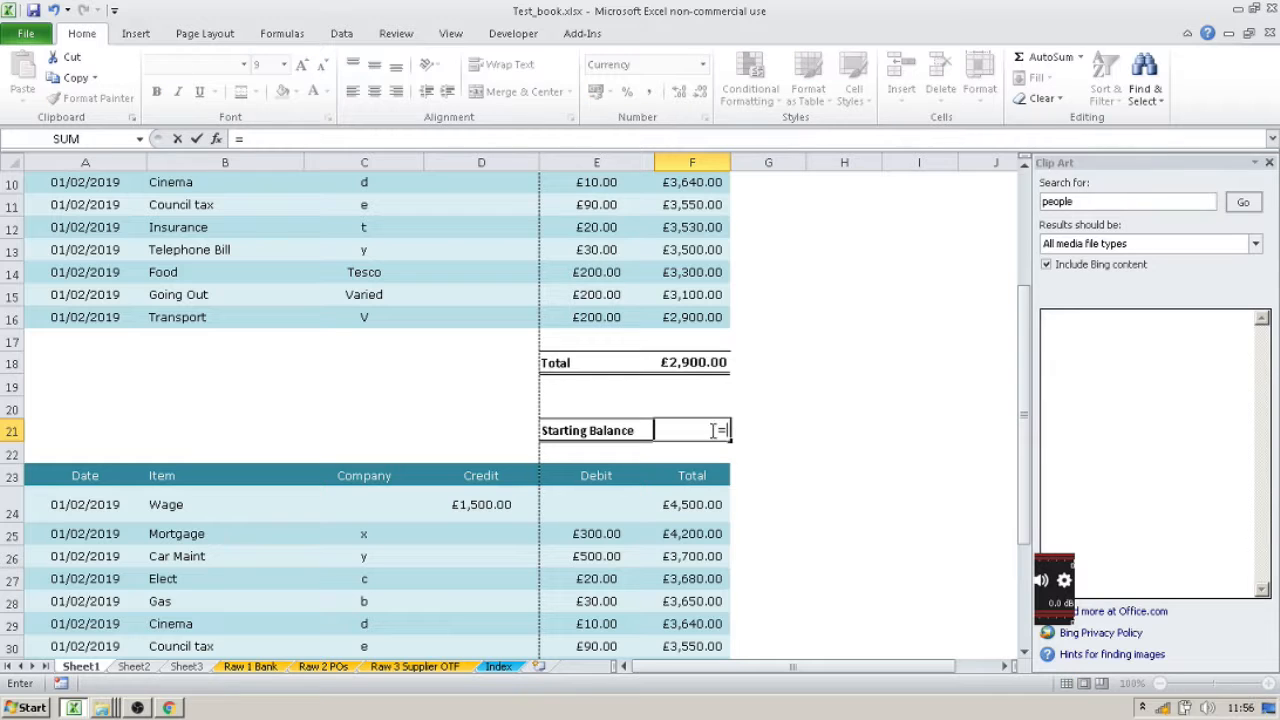
{"action": "left_click", "coordinate": [697, 364]}
{"action": "key", "text": "Return"}
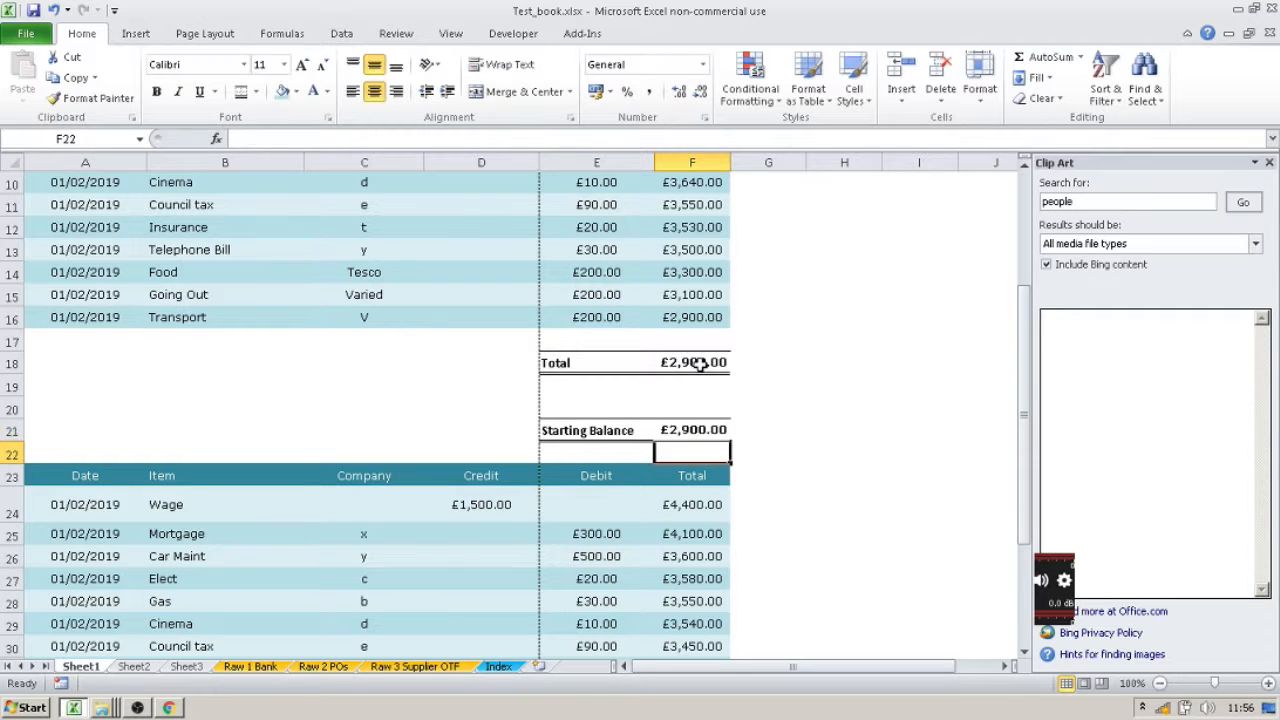
Clear the copied transaction entries in A24:E35, leaving the Total column formulas in place.
{"action": "scroll", "coordinate": [697, 364], "scroll_direction": "down", "scroll_amount": 3}
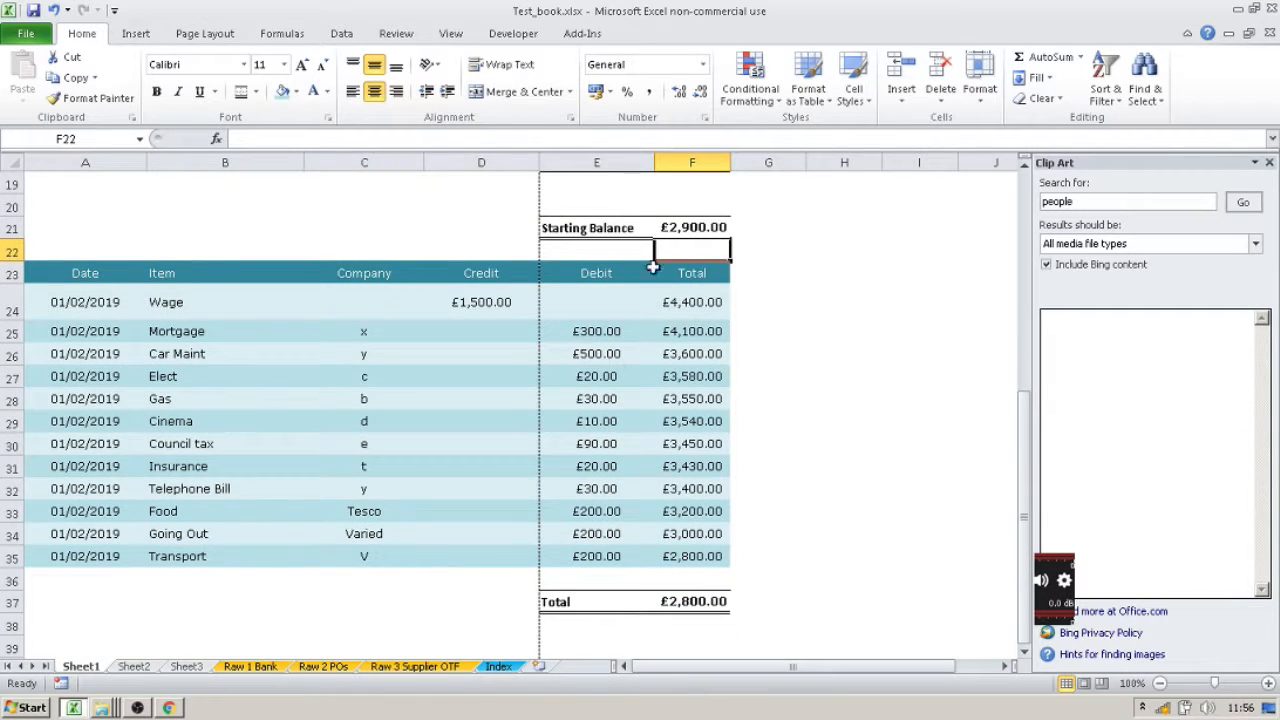
{"action": "left_click_drag", "start_coordinate": [612, 331], "coordinate": [5, 556]}
{"action": "left_click_drag", "start_coordinate": [112, 295], "coordinate": [568, 549]}
{"action": "key", "text": "Delete"}
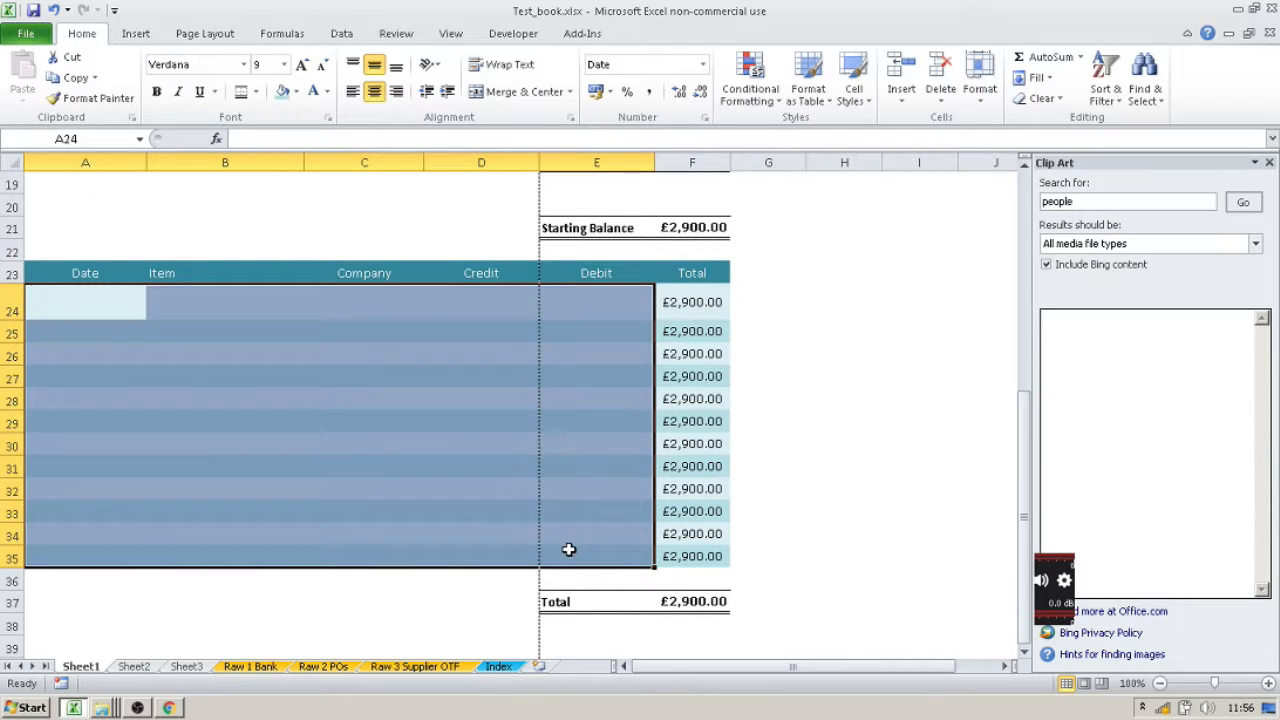
{"action": "left_click", "coordinate": [523, 457]}
Enter a transaction in row 24 with date 01/12/2019, item HAT, company HAT SHOP and debit 500.
{"action": "left_click", "coordinate": [55, 311]}
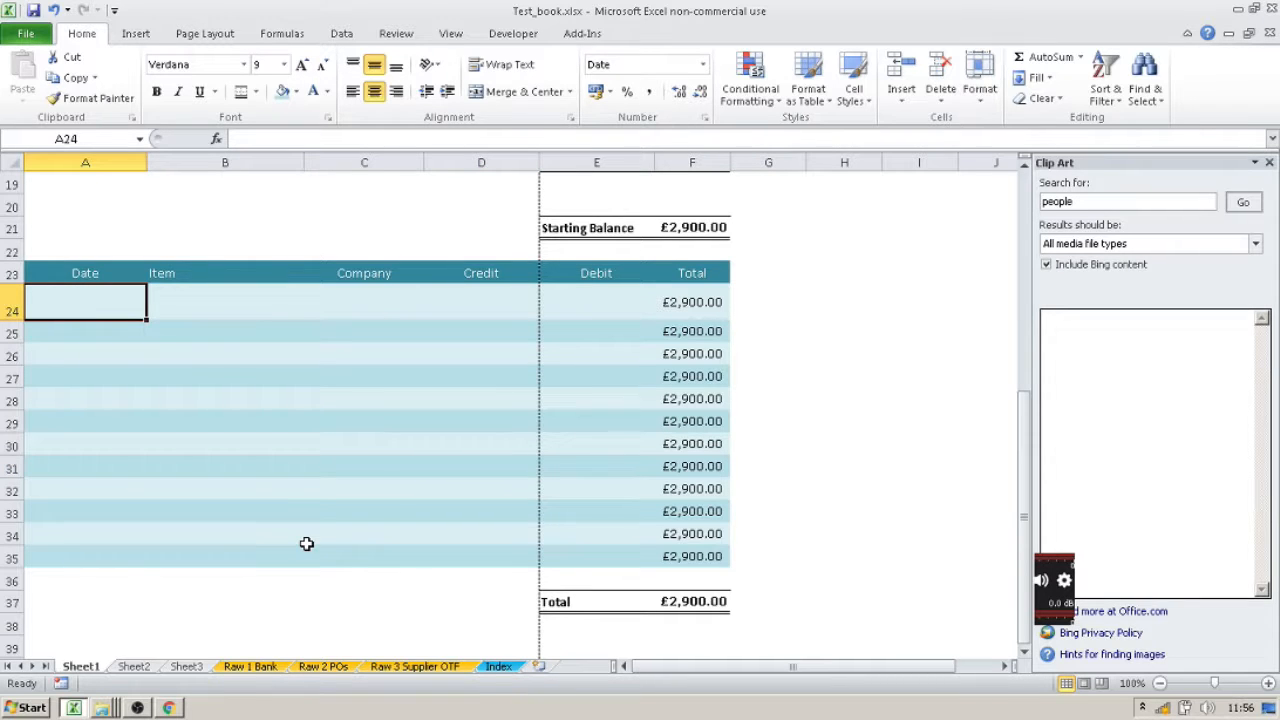
{"action": "type", "text": "112"}
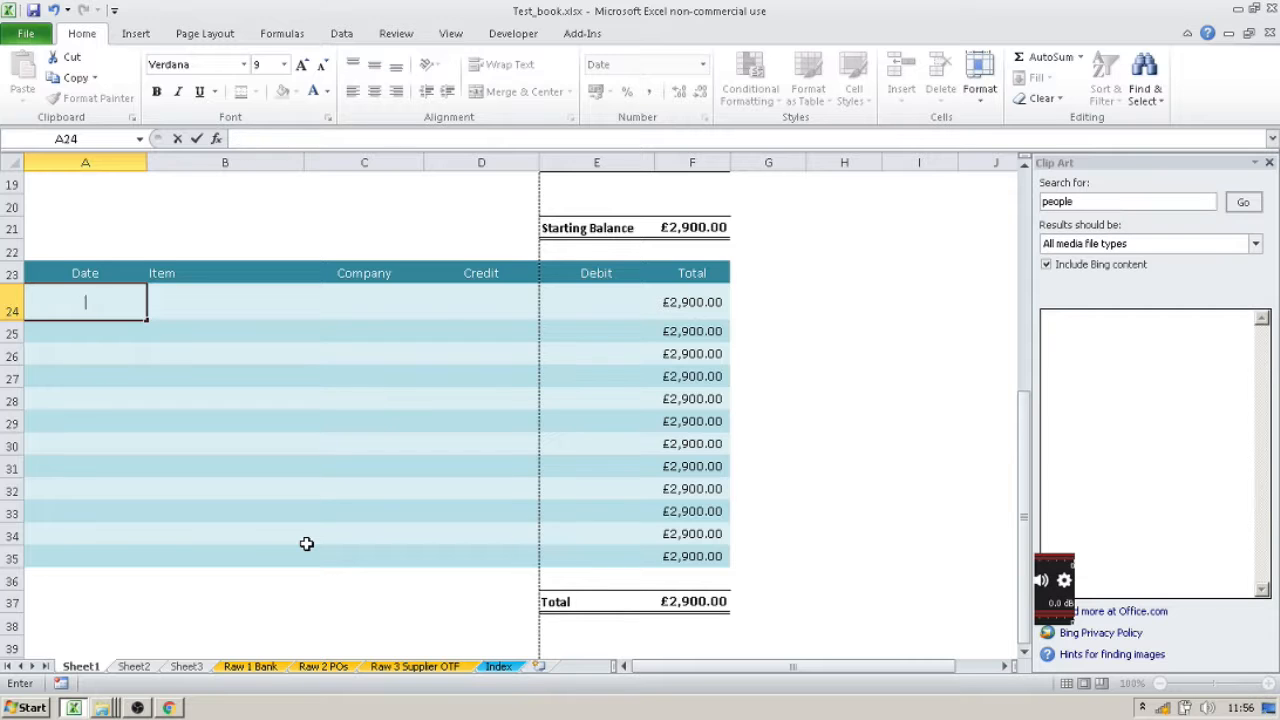
{"action": "type", "text": "/12/19"}
{"action": "key", "text": "Tab"}
{"action": "type", "text": "HAT"}
{"action": "key", "text": "Tab"}
{"action": "type", "text": "HAT SHOP"}
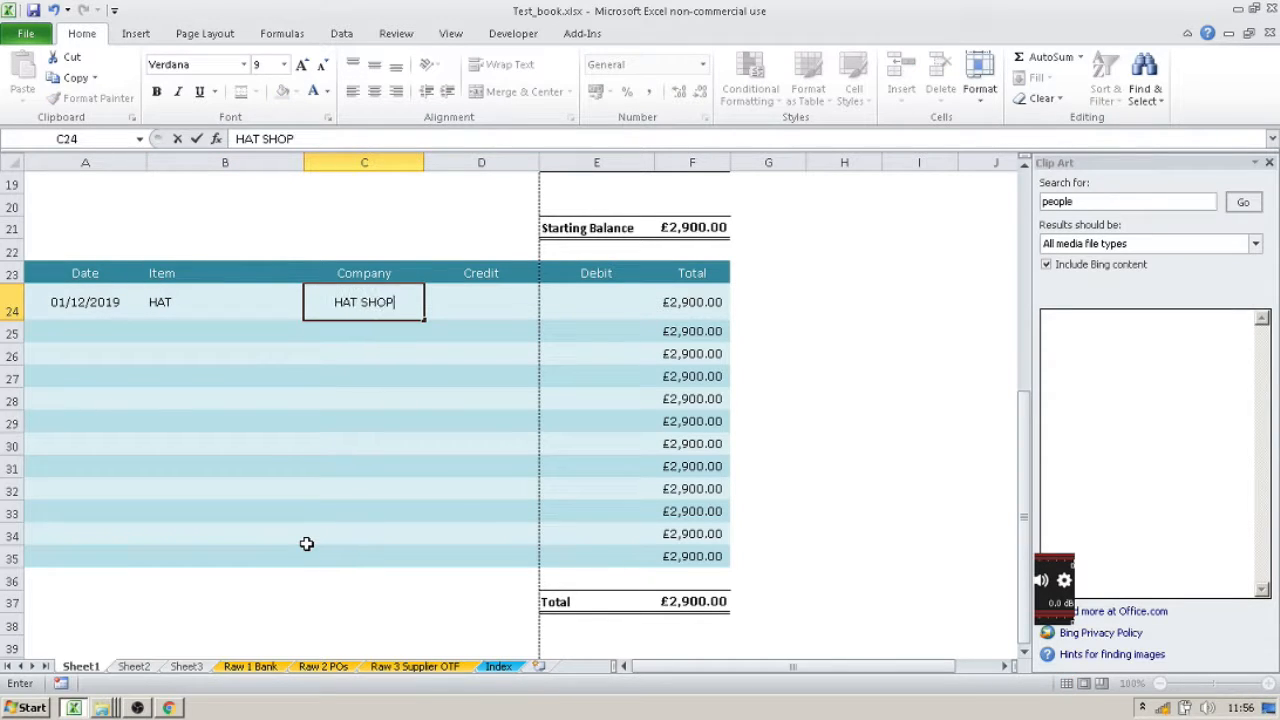
{"action": "key", "text": "Tab"}
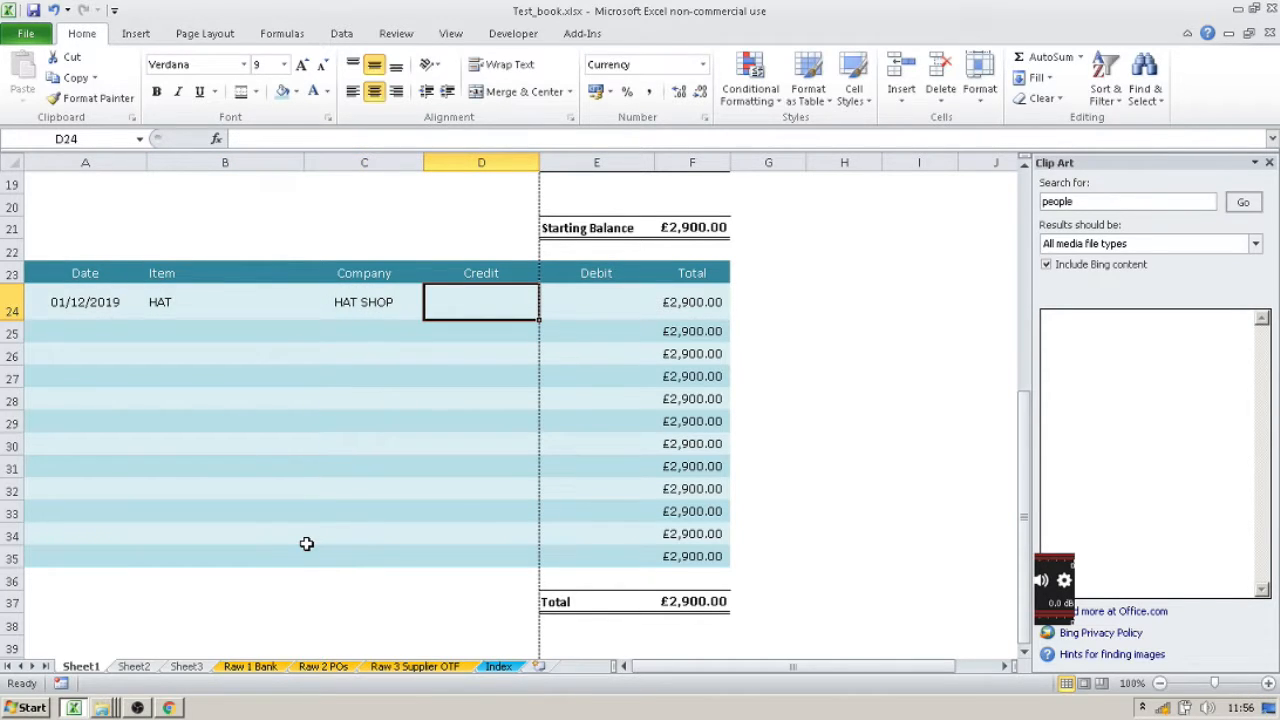
{"action": "key", "text": "Tab"}
{"action": "type", "text": "500"}
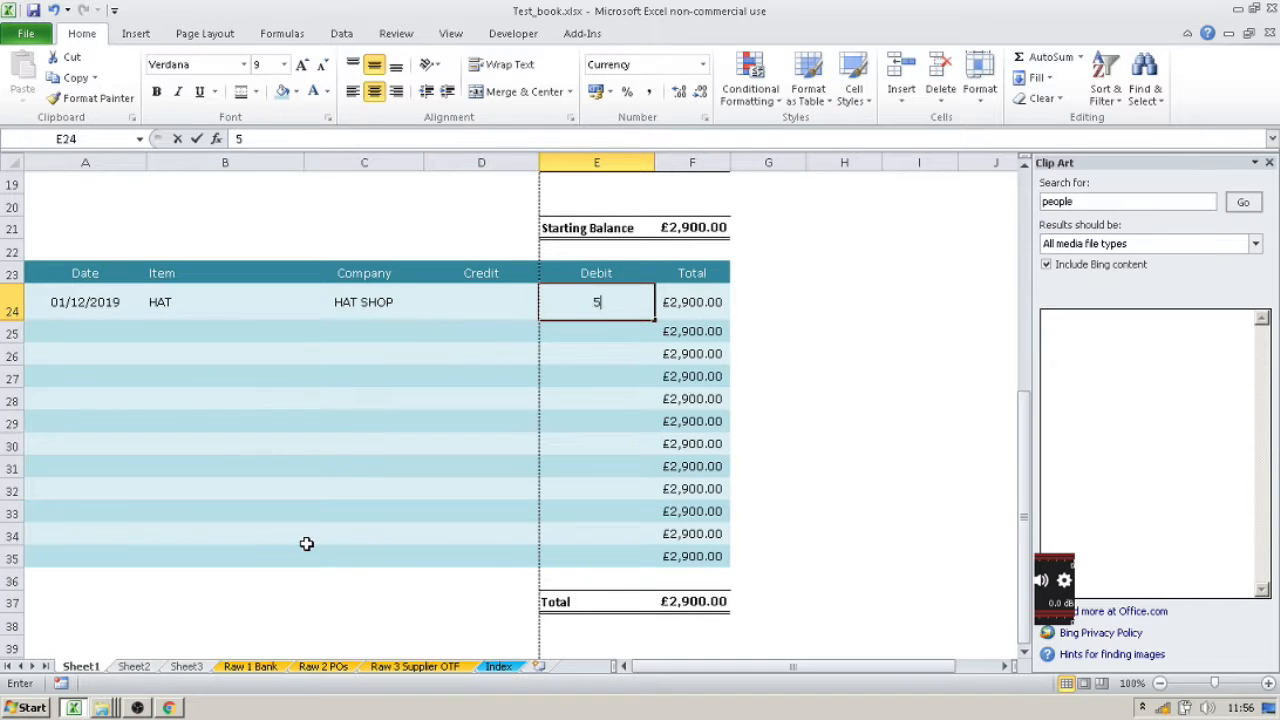
{"action": "key", "text": "Tab"}
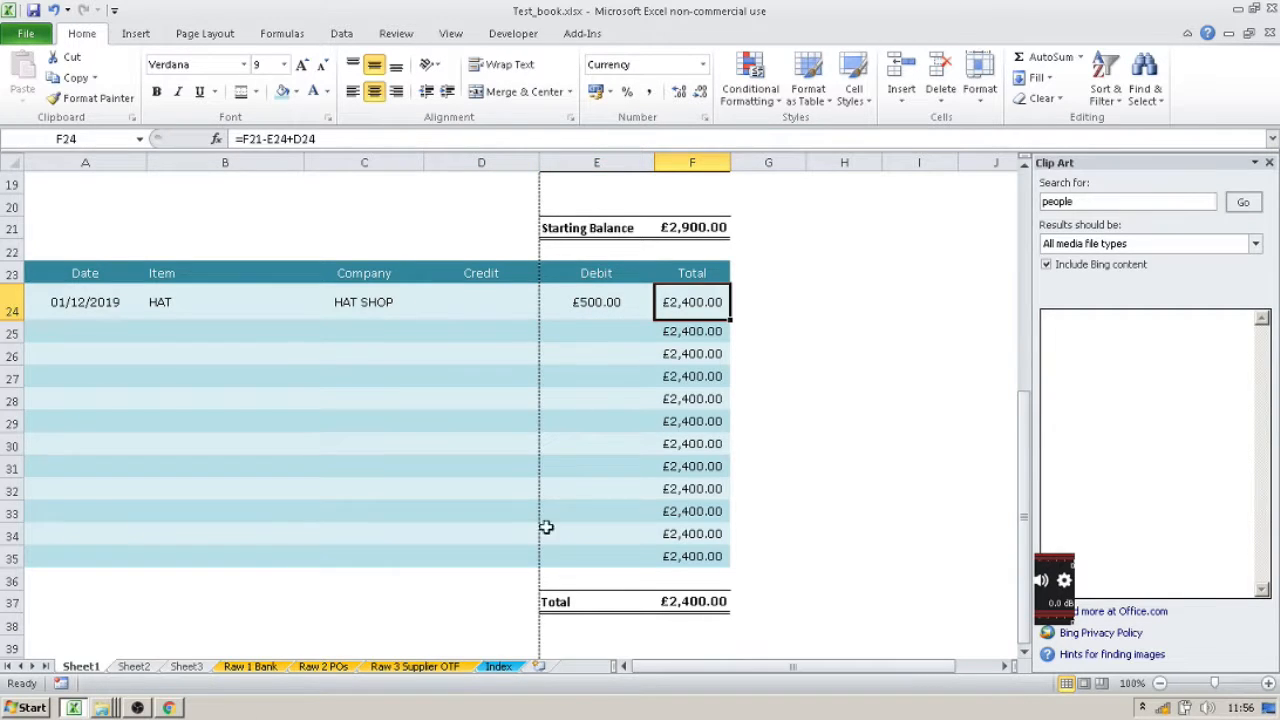
Review both statements and examine the closing total formula in F37.
{"action": "scroll", "coordinate": [546, 527], "scroll_direction": "up", "scroll_amount": 3}
{"action": "scroll", "coordinate": [452, 476], "scroll_direction": "down", "scroll_amount": 3}
{"action": "scroll", "coordinate": [452, 476], "scroll_direction": "up", "scroll_amount": 5}
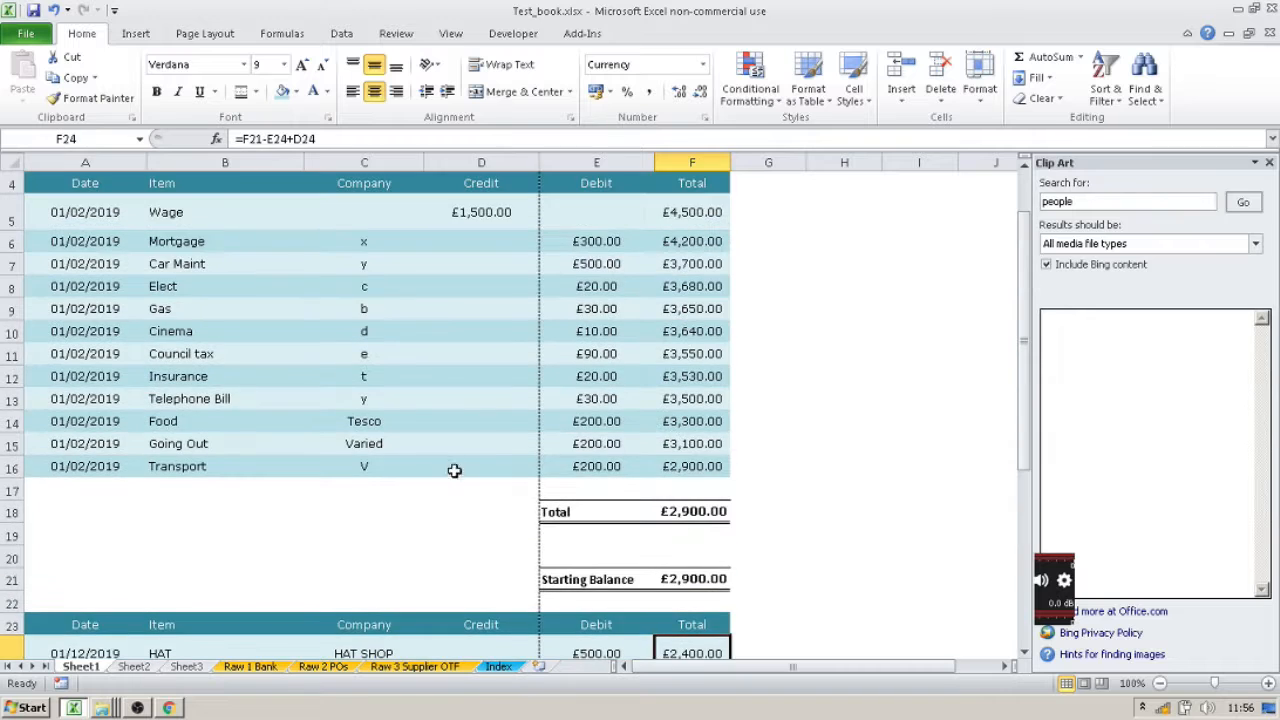
{"action": "scroll", "coordinate": [983, 294], "scroll_direction": "down", "scroll_amount": 3}
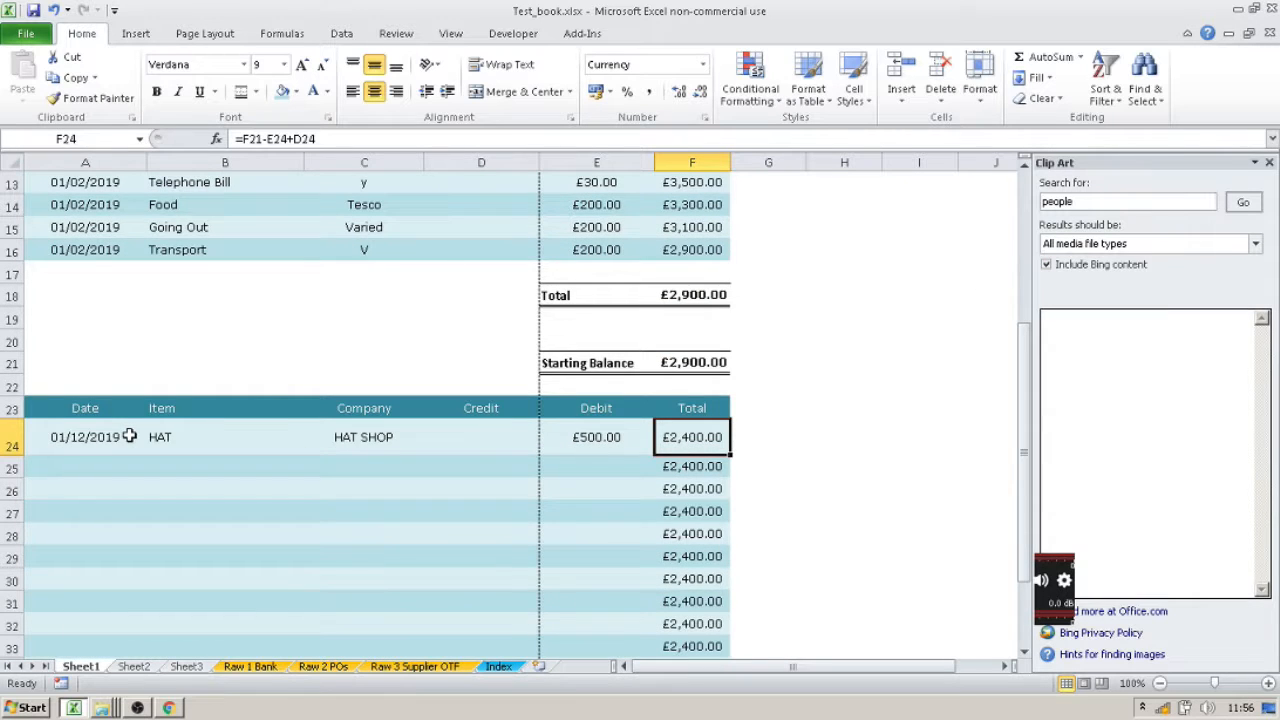
{"action": "scroll", "coordinate": [524, 467], "scroll_direction": "down", "scroll_amount": 3}
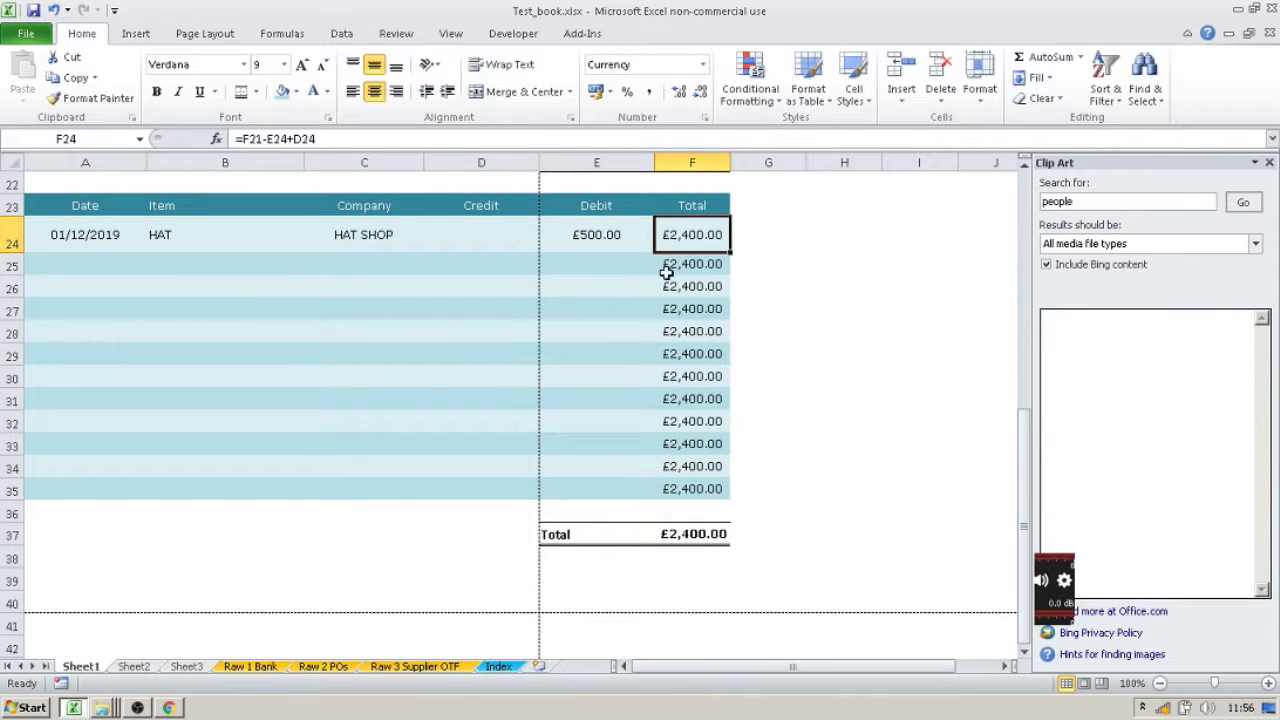
{"action": "left_click", "coordinate": [718, 540]}
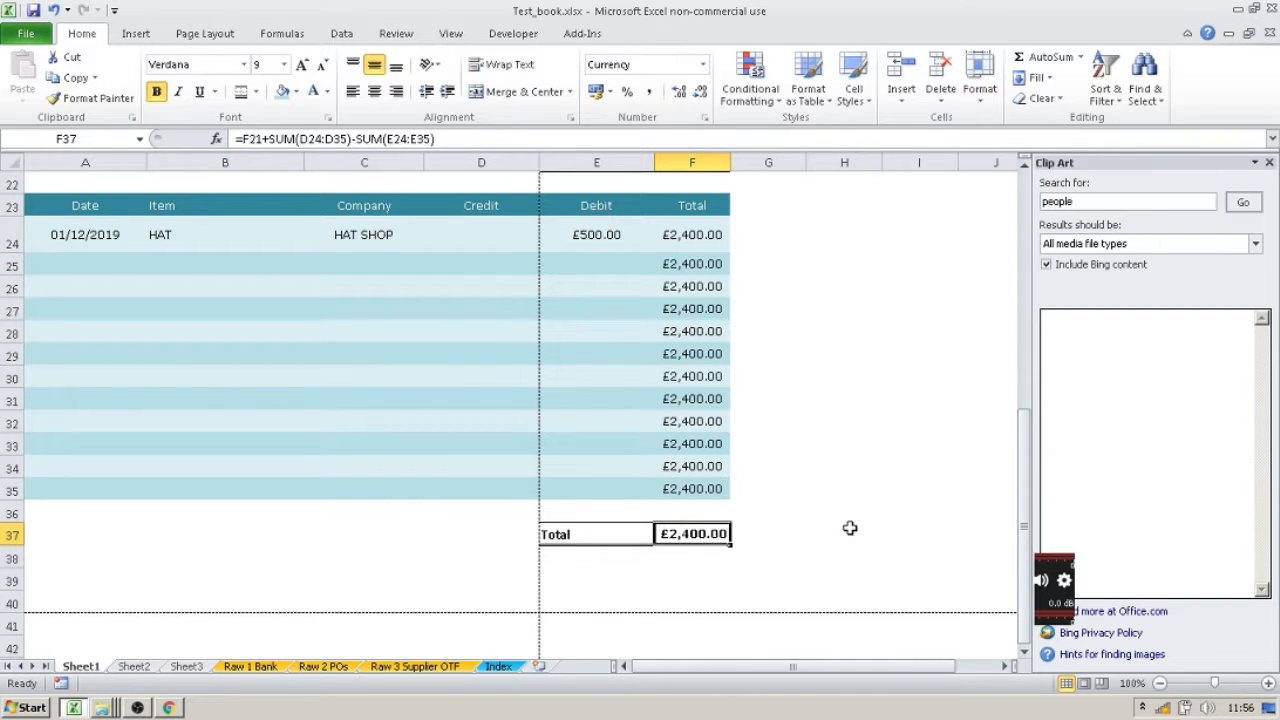
{"action": "scroll", "coordinate": [849, 527], "scroll_direction": "up", "scroll_amount": 7}
{"action": "scroll", "coordinate": [849, 527], "scroll_direction": "down", "scroll_amount": 4}
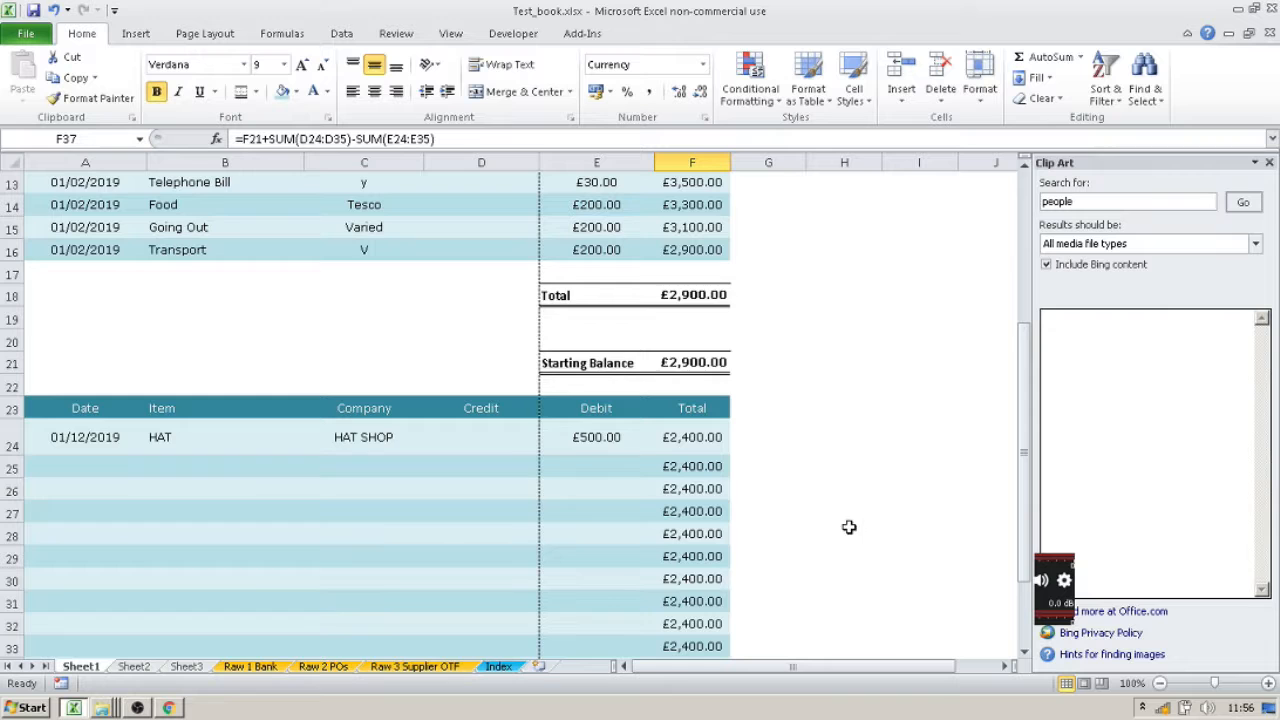
{"action": "scroll", "coordinate": [752, 460], "scroll_direction": "up", "scroll_amount": 4}
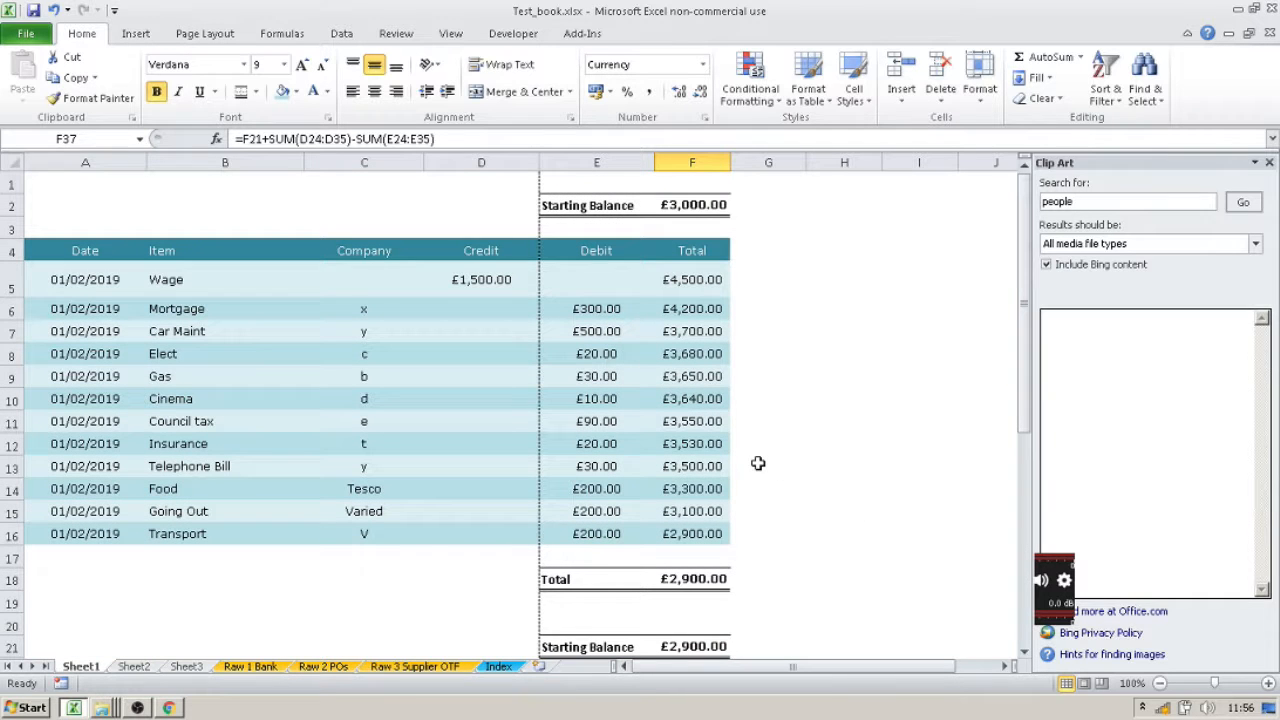